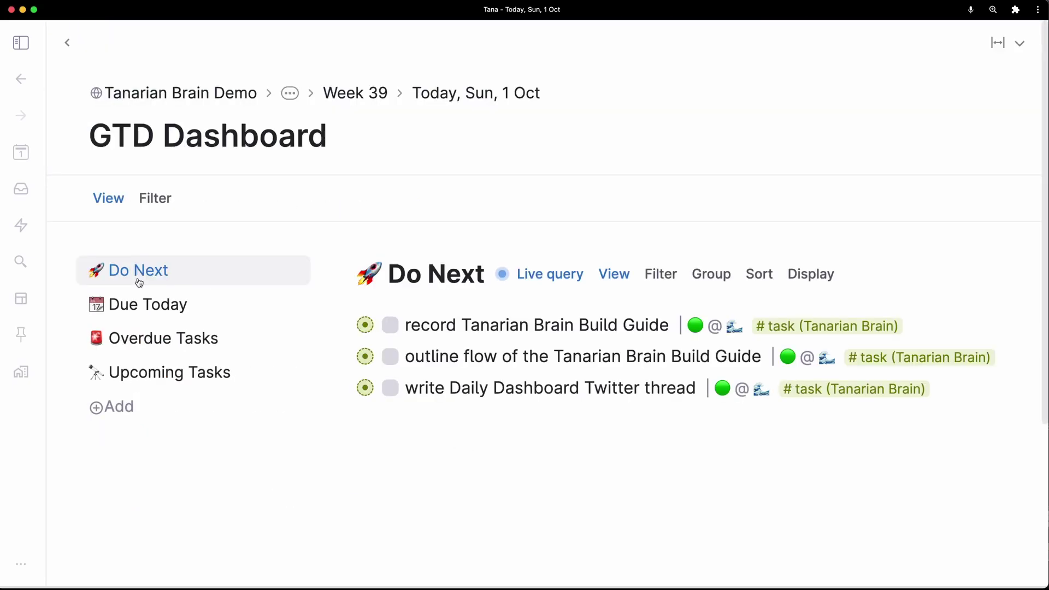
# - Review the GTD Dashboard's Due Today and Overdue Tasks lists, then switch to Upcoming Tasks
pyautogui.click(134, 305)
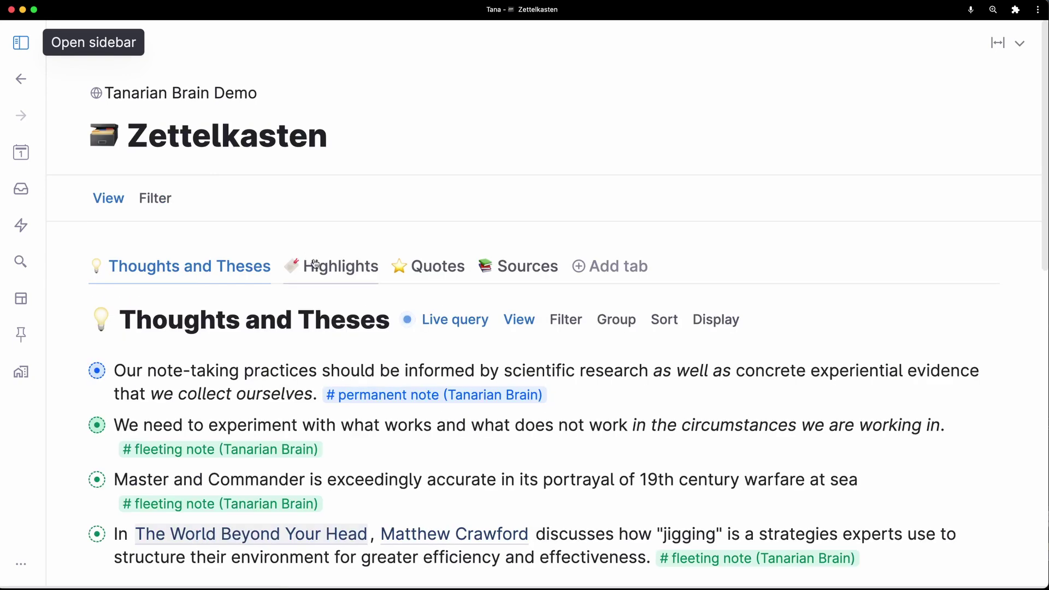
pyautogui.click(315, 264)
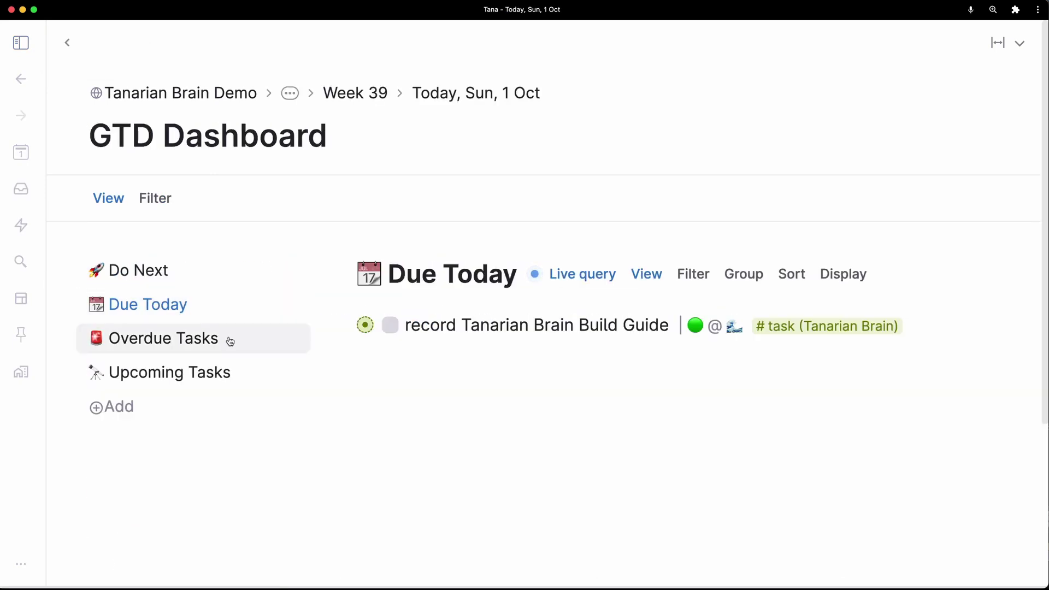
pyautogui.click(230, 340)
pyautogui.click(253, 371)
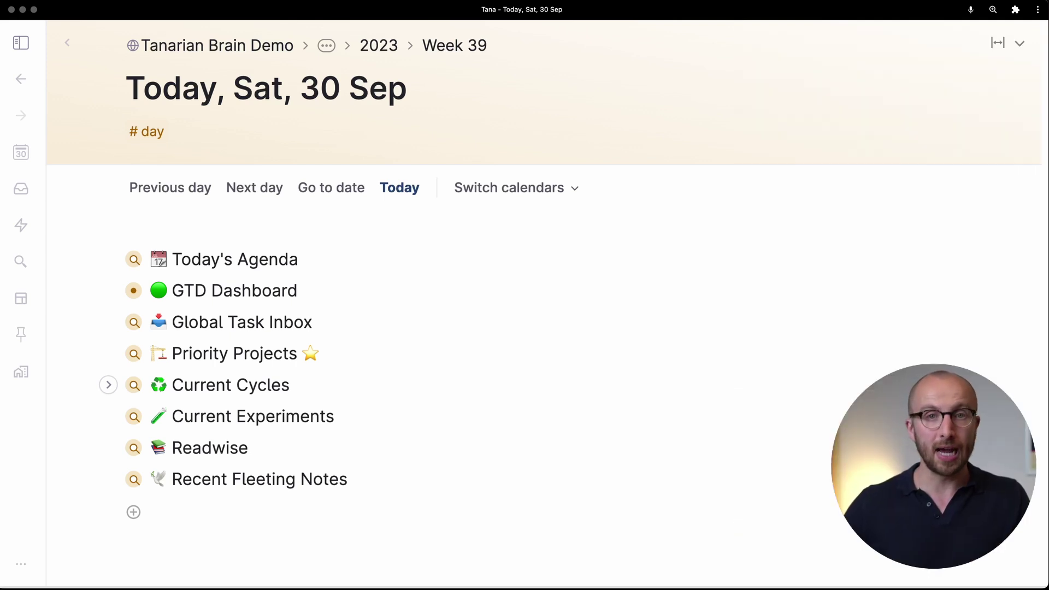
# - Open Today's Agenda beside the daily page and drag the Tanarian Brain Build Guide task to 15:00
pyautogui.keyDown('shift'); pyautogui.click(238, 263); pyautogui.keyUp('shift')
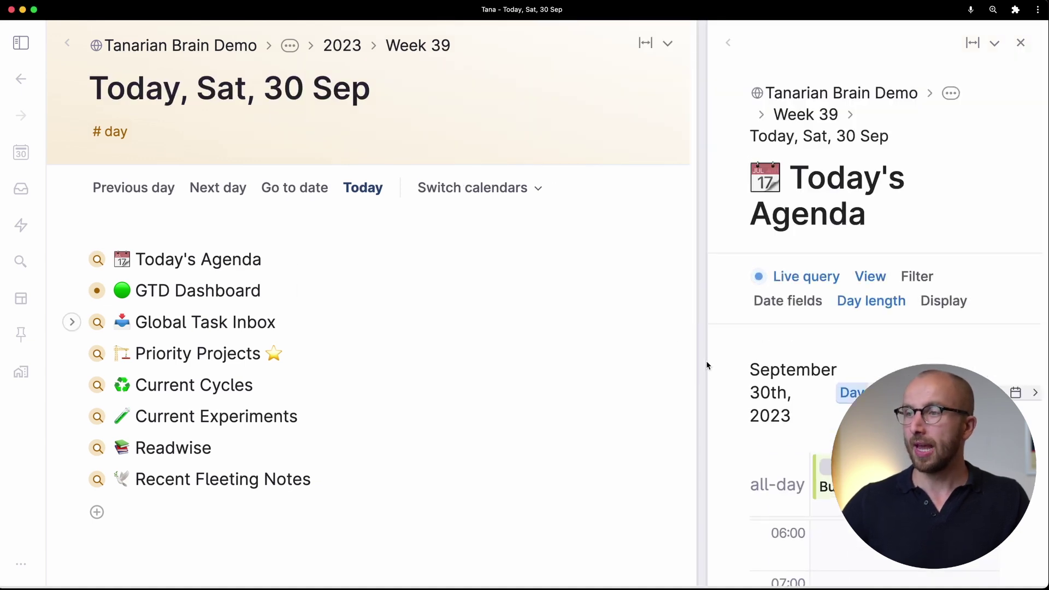
pyautogui.scroll(-5, 758, 399)
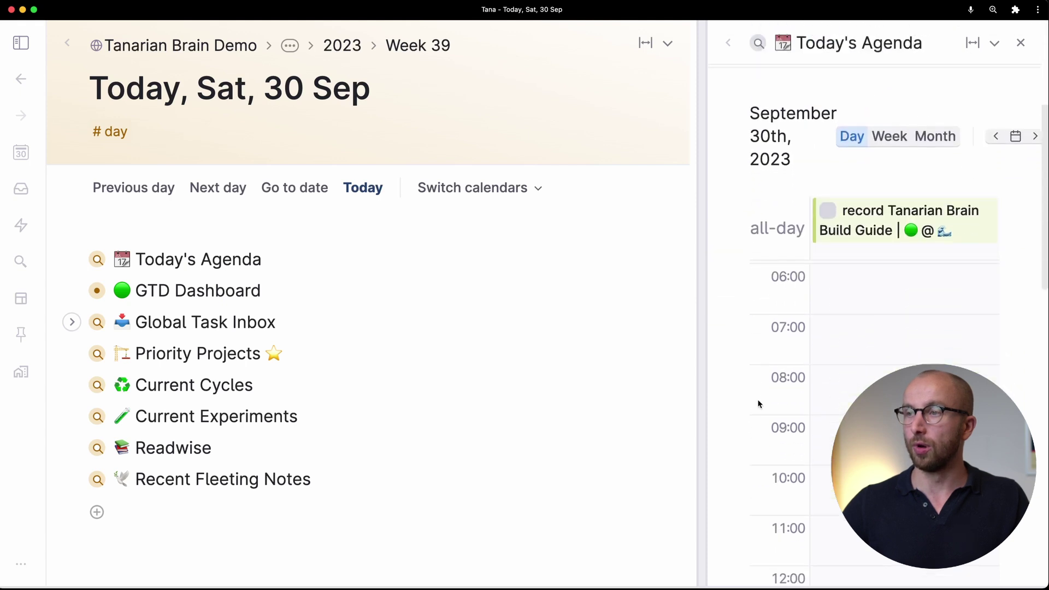
pyautogui.press('super+minus')
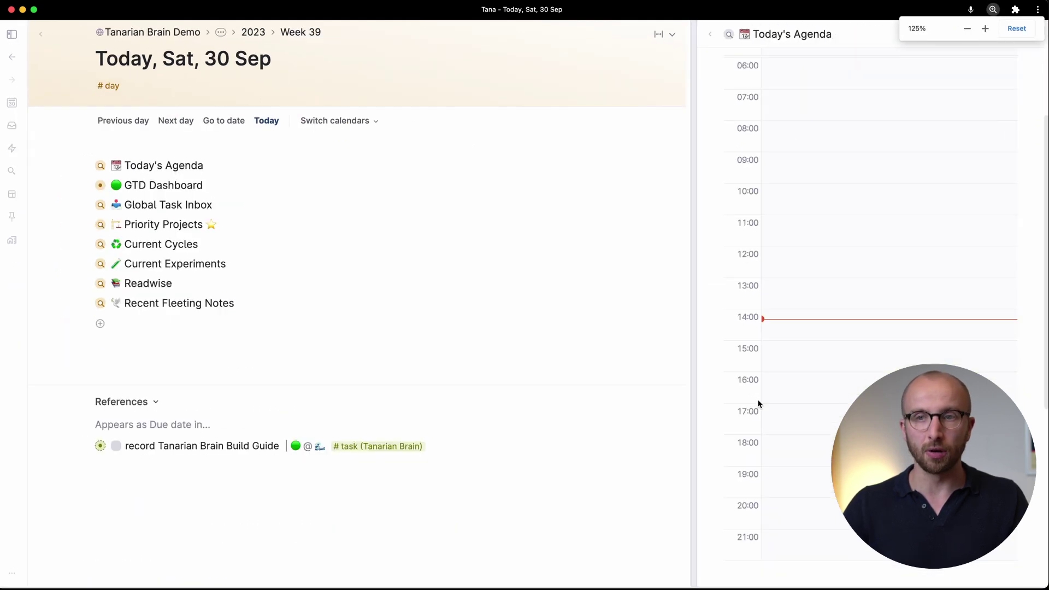
pyautogui.press('super+minus')
pyautogui.scroll(5, 757, 404)
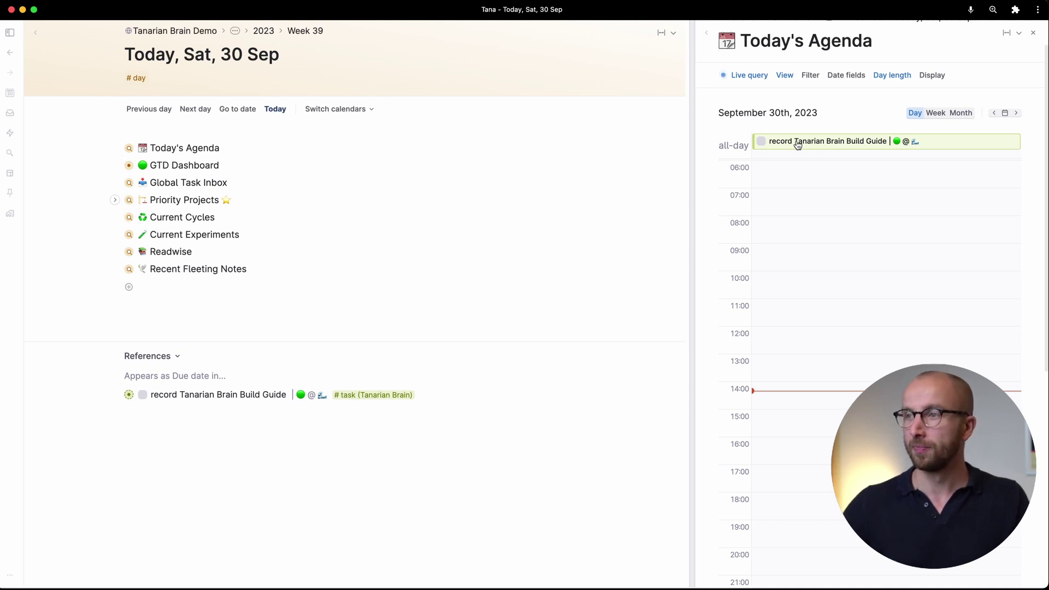
pyautogui.moveTo(798, 144); pyautogui.dragTo(785, 460)
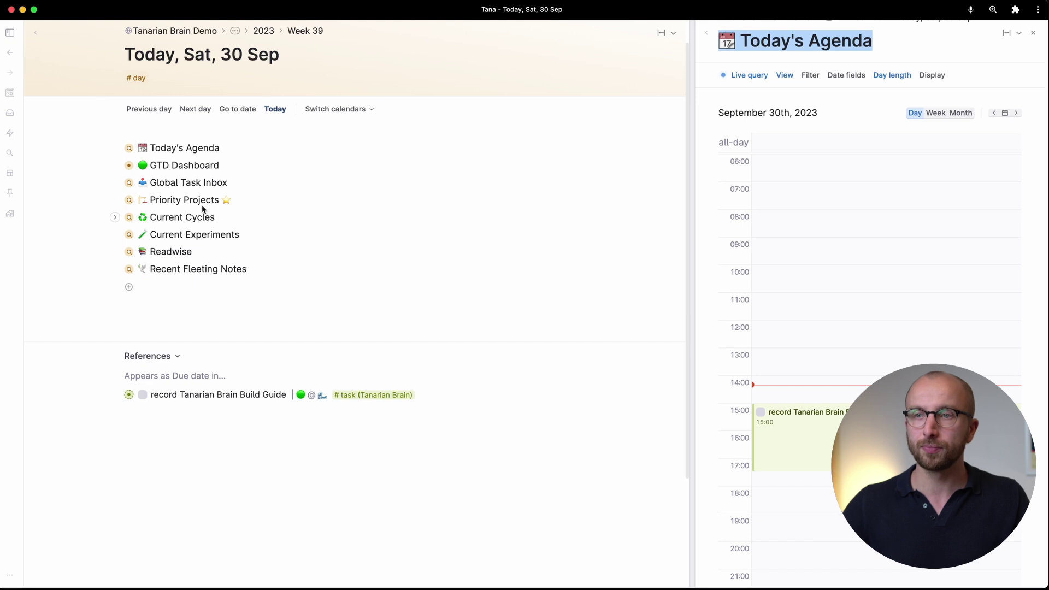
# - Expand the GTD Dashboard inline on the daily page, enlarge the view, and list its Due Today tasks
pyautogui.click(115, 166)
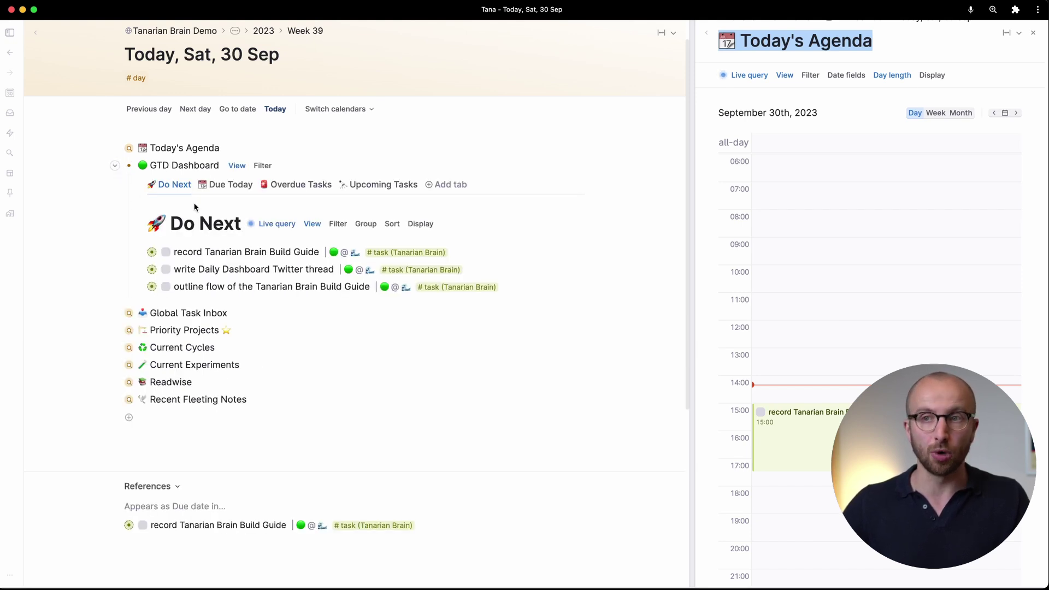
pyautogui.press('super+equal')
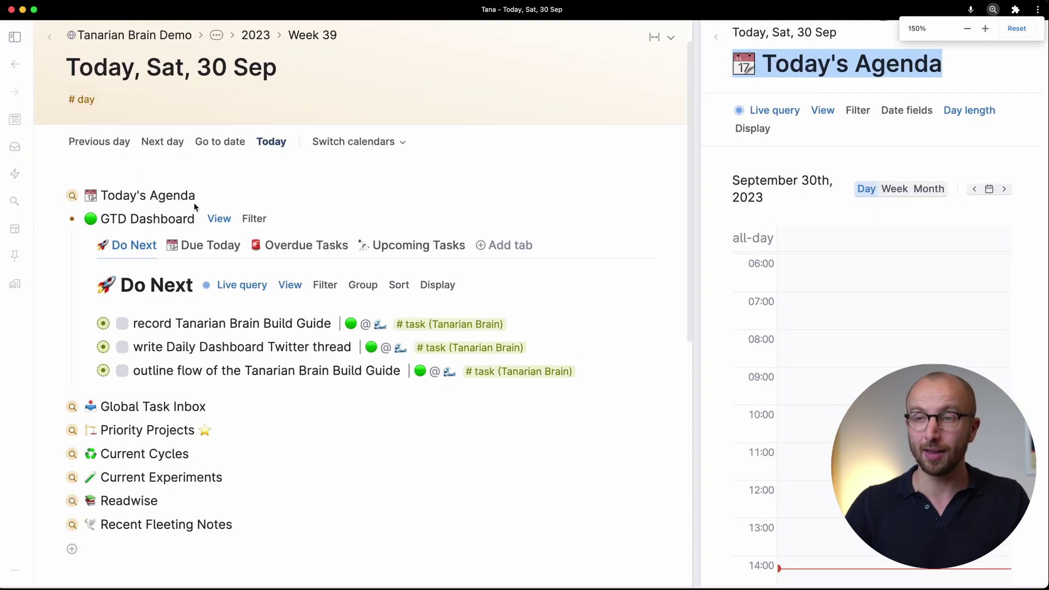
pyautogui.press('super+equal')
pyautogui.scroll(-3, 300, 333)
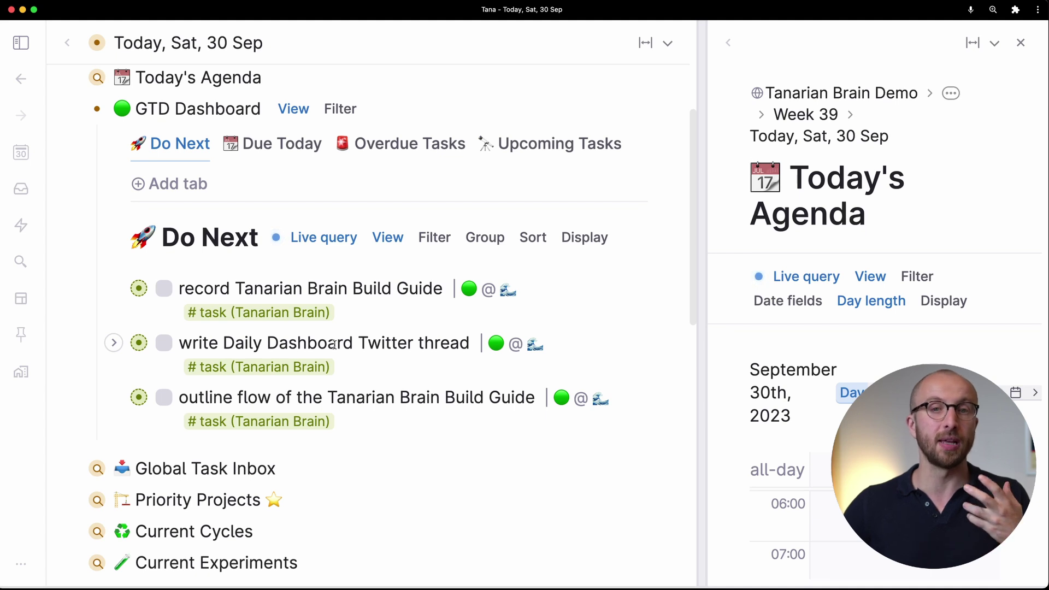
pyautogui.click(287, 153)
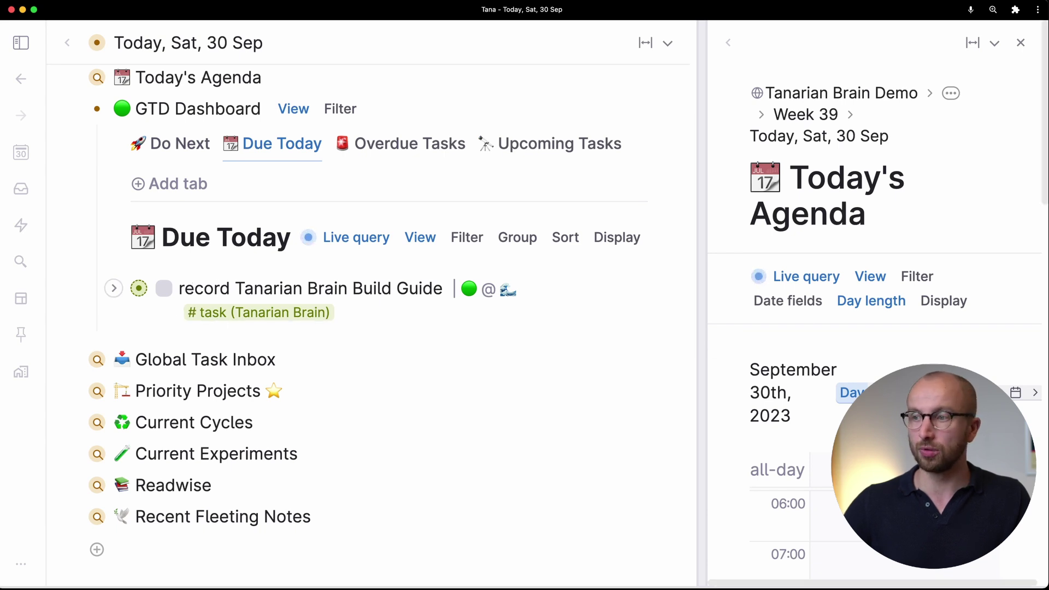
pyautogui.scroll(-10, 904, 291)
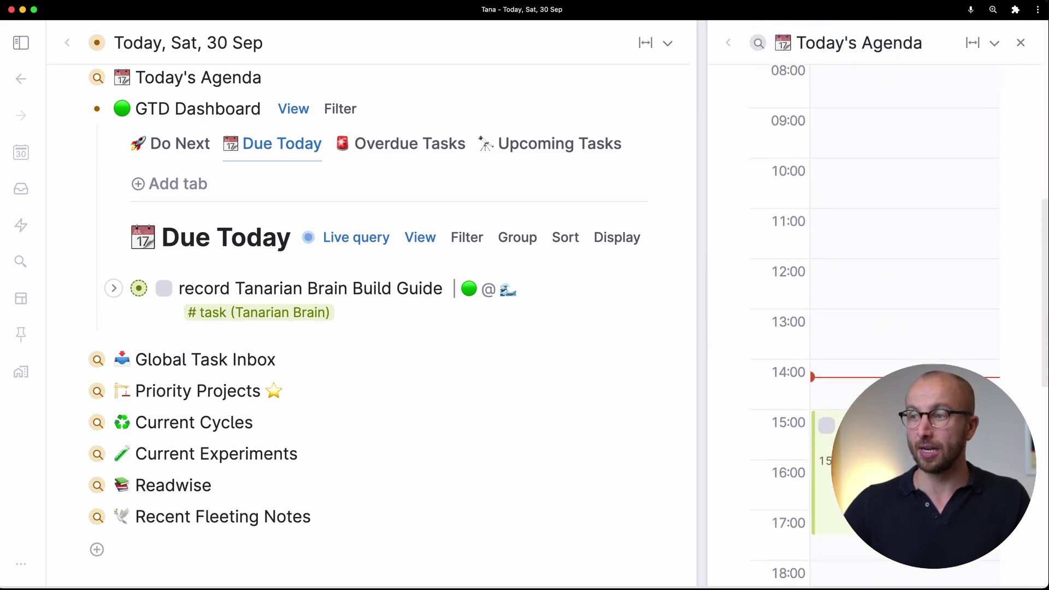
pyautogui.scroll(-3, 905, 364)
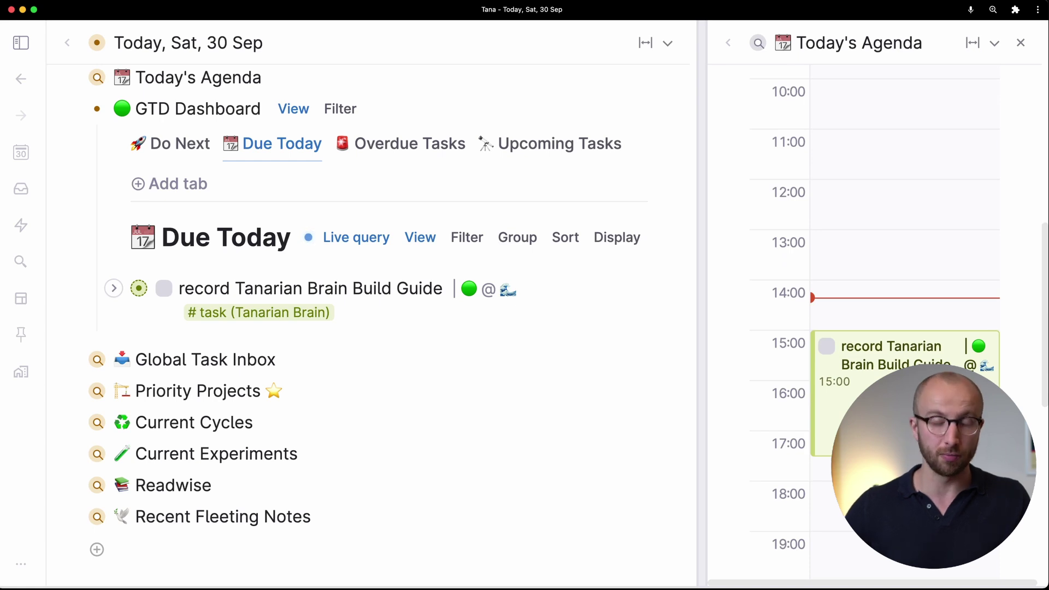
pyautogui.scroll(3, 905, 364)
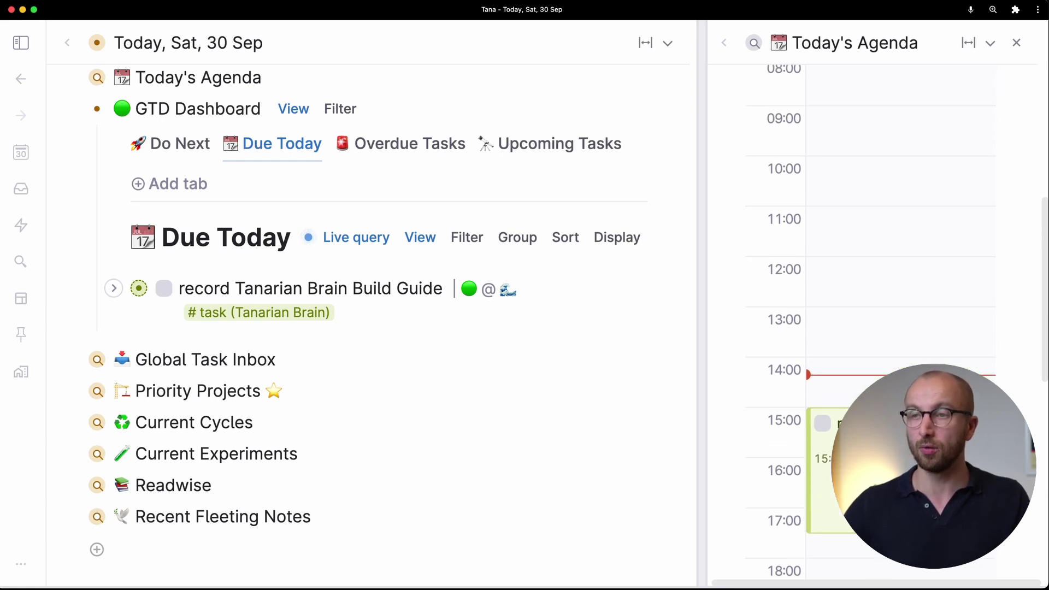
# - Drag the overdue outline-flow task into today's agenda at 14:00
pyautogui.click(420, 157)
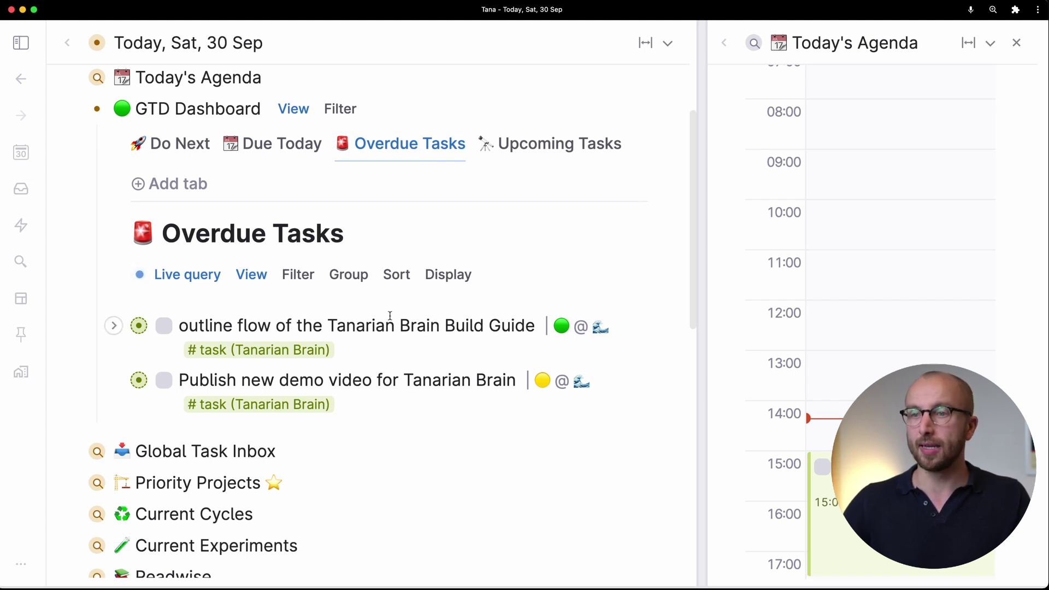
pyautogui.moveTo(138, 327)
pyautogui.moveTo(138, 327); pyautogui.dragTo(846, 424)
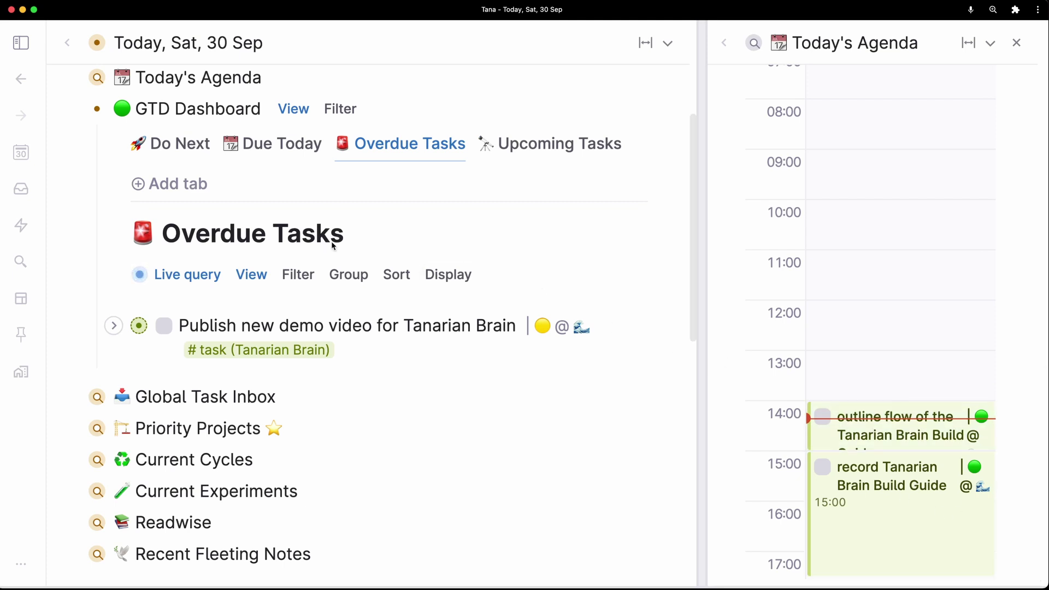
# - Confirm the task now appears under Due Today, then switch to Upcoming Tasks
pyautogui.click(276, 144)
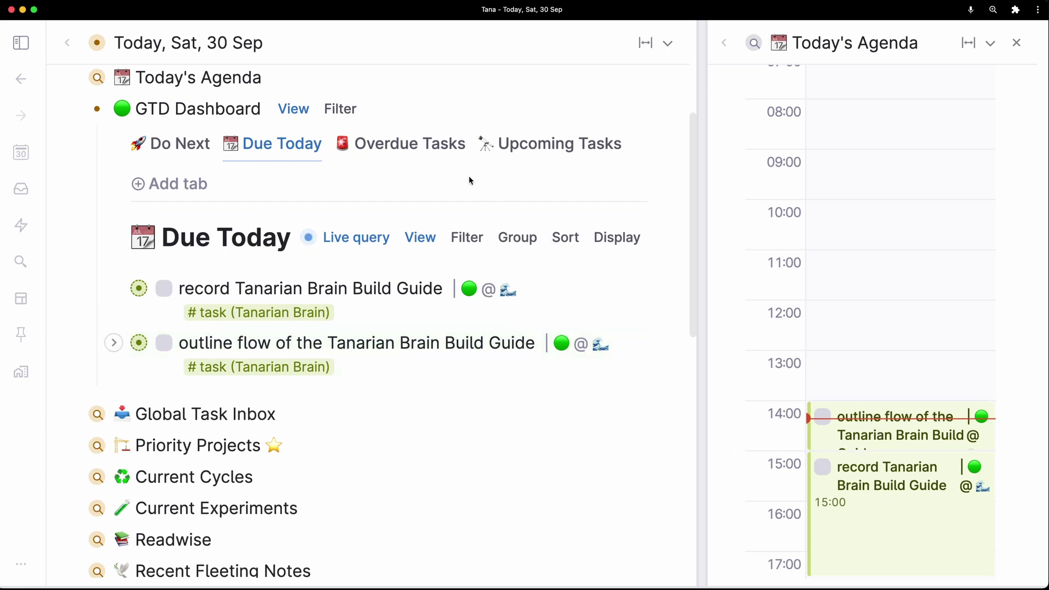
pyautogui.click(403, 145)
pyautogui.scroll(-5, 881, 468)
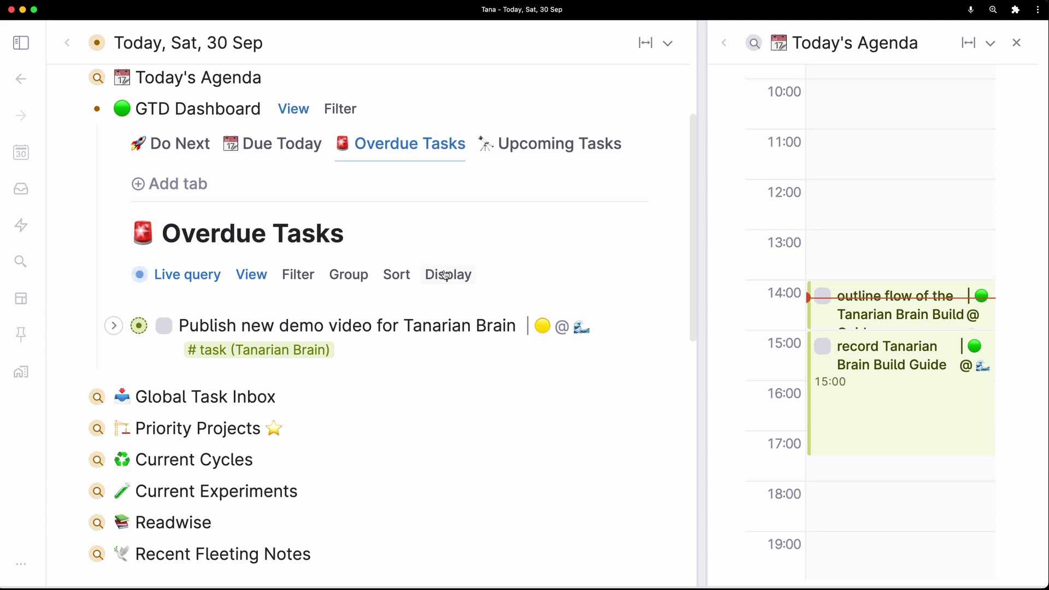
pyautogui.click(558, 143)
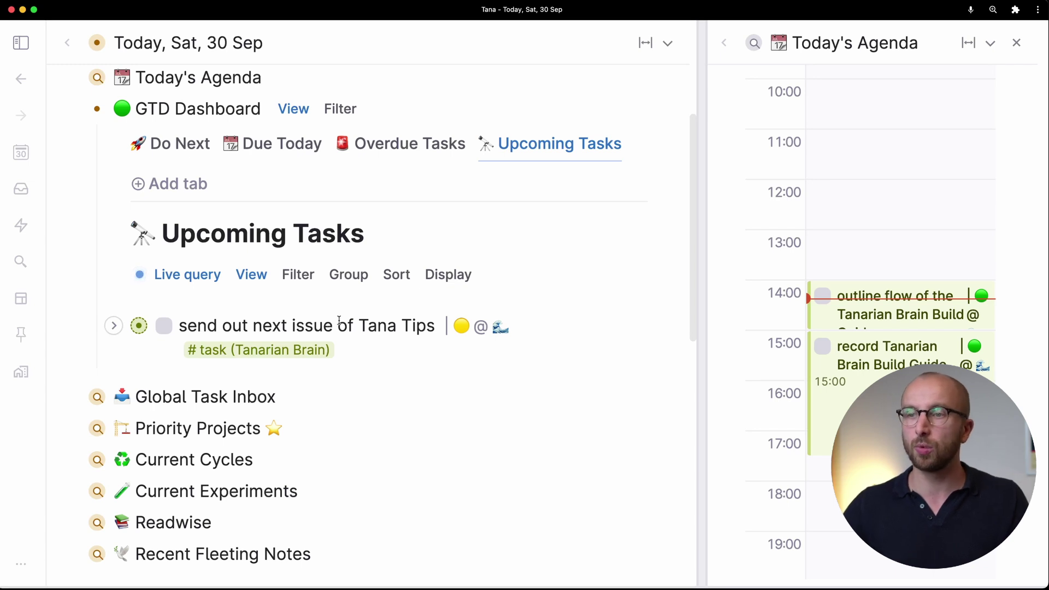
# - Show the Upcoming Tasks query's filter options and the Due date filter choices
pyautogui.click(307, 276)
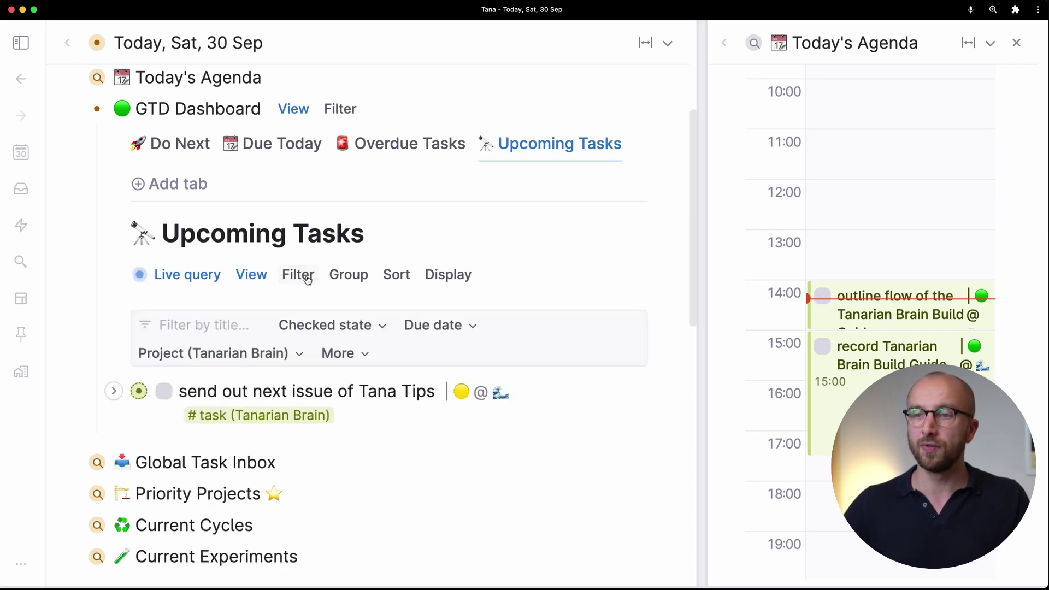
pyautogui.click(464, 327)
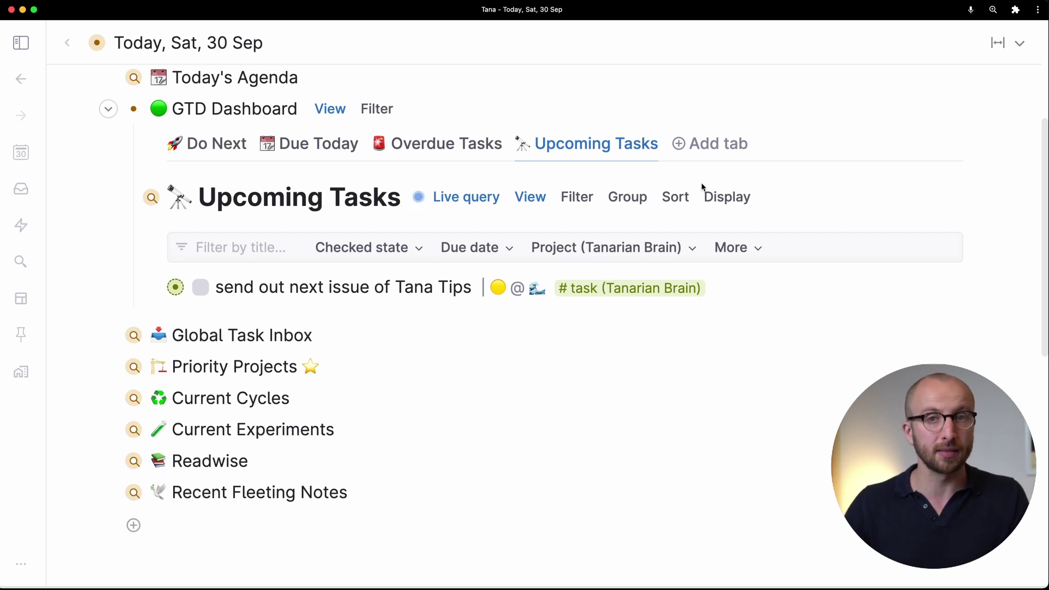
# - Collapse the GTD Dashboard node and expand the Global Task Inbox live query
pyautogui.click(108, 109)
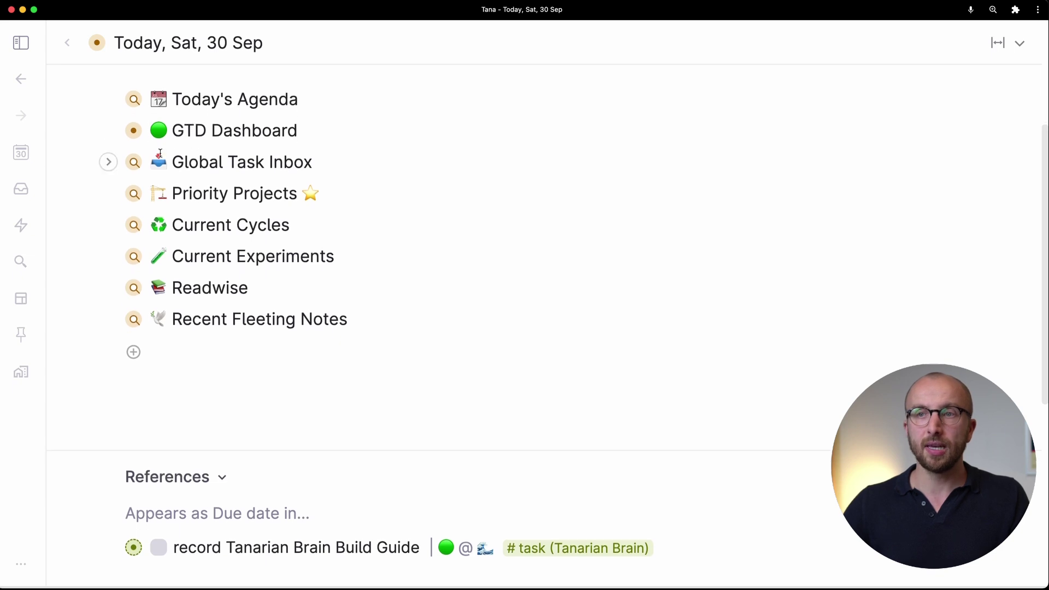
pyautogui.click(108, 163)
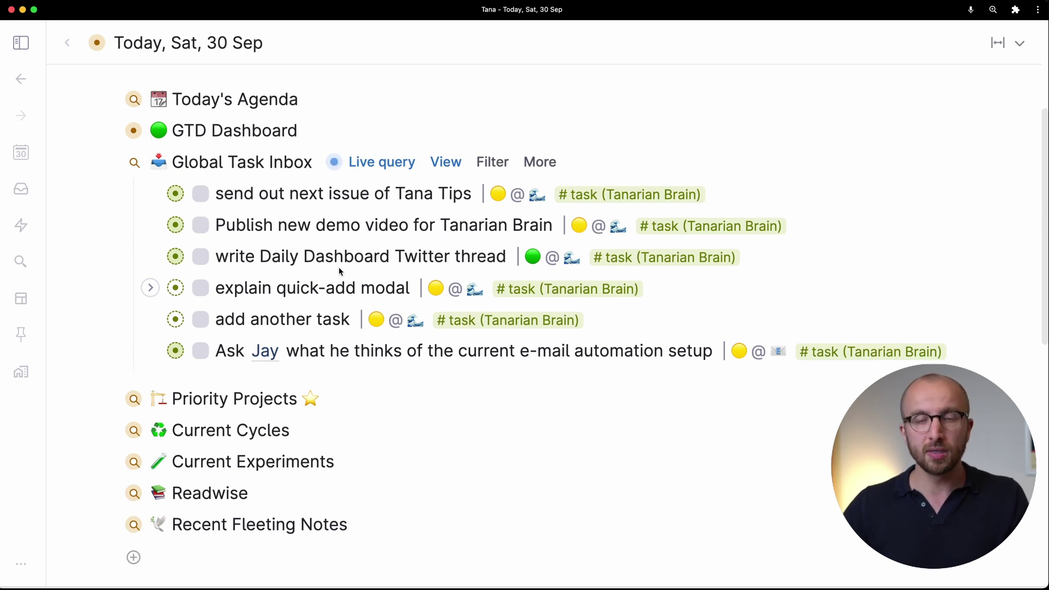
# - Quick-add 'send report to bill' tagged #task (Tanarian Brain) to today
pyautogui.press('super+e')
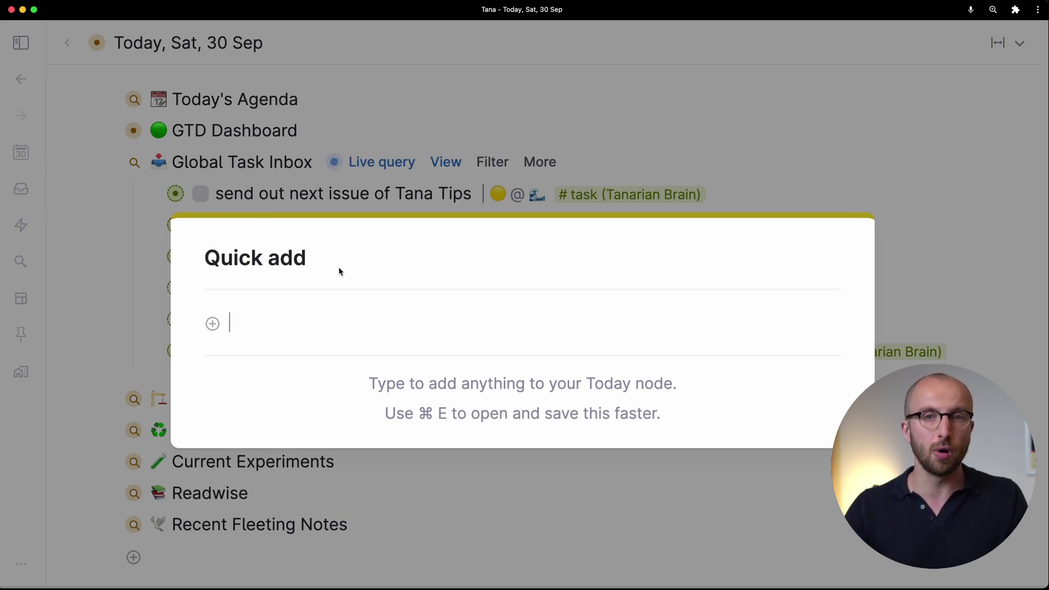
pyautogui.write('send report to bill')
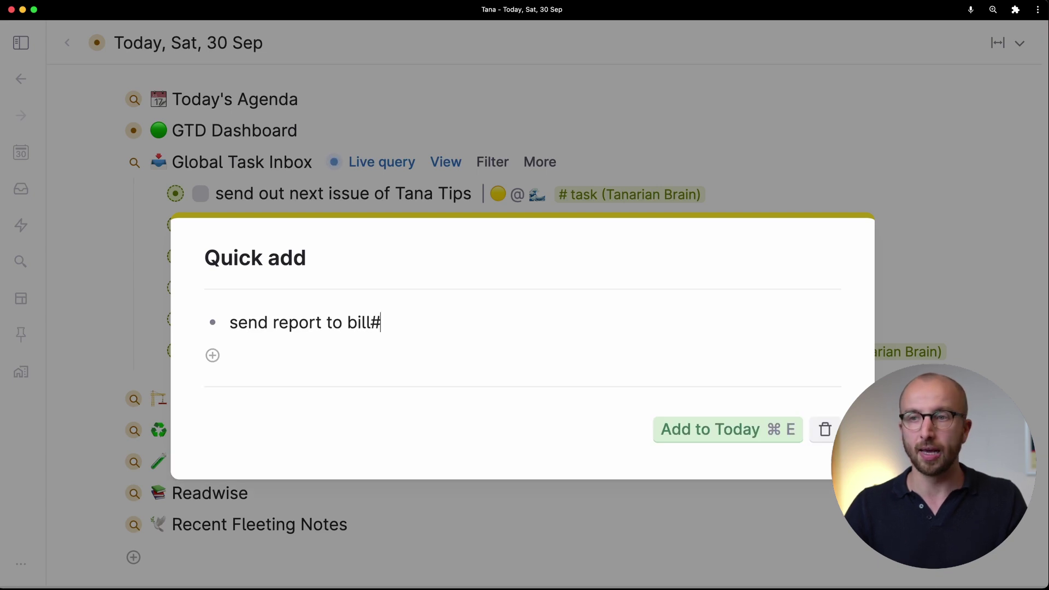
pyautogui.write('#task')
pyautogui.press('Down')
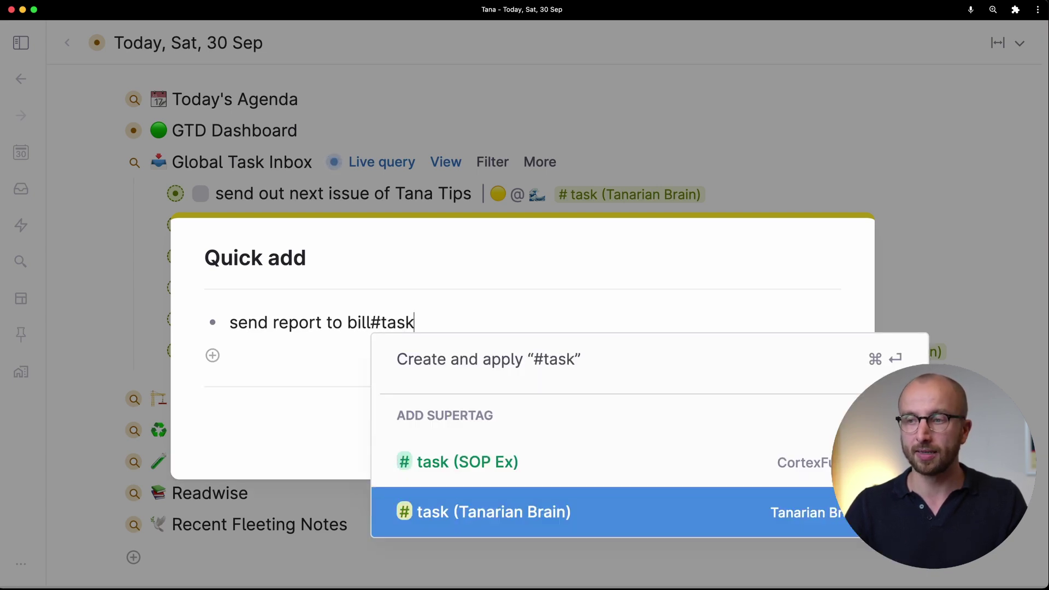
pyautogui.press('Return')
pyautogui.press('super+Return')
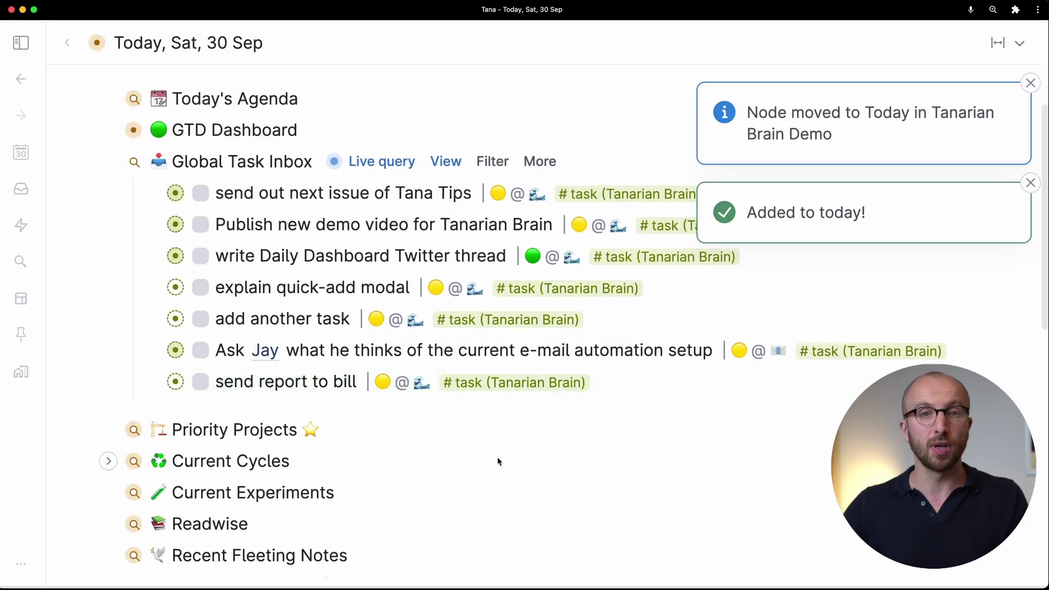
# - Expand the new send report to bill task's fields in the Global Task Inbox
pyautogui.scroll(-3, 497, 457)
pyautogui.scroll(2, 368, 382)
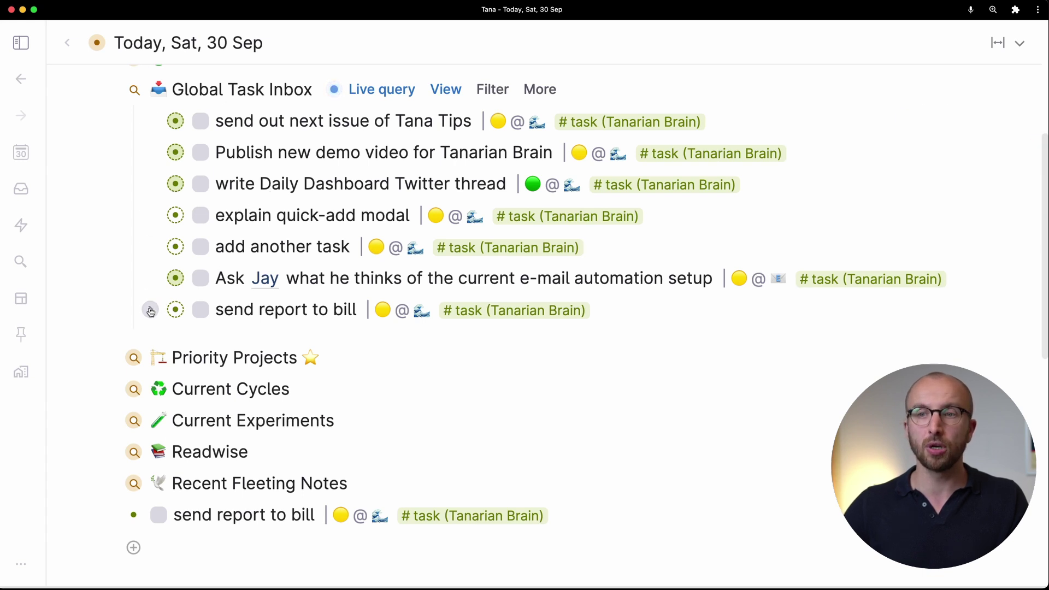
pyautogui.click(151, 310)
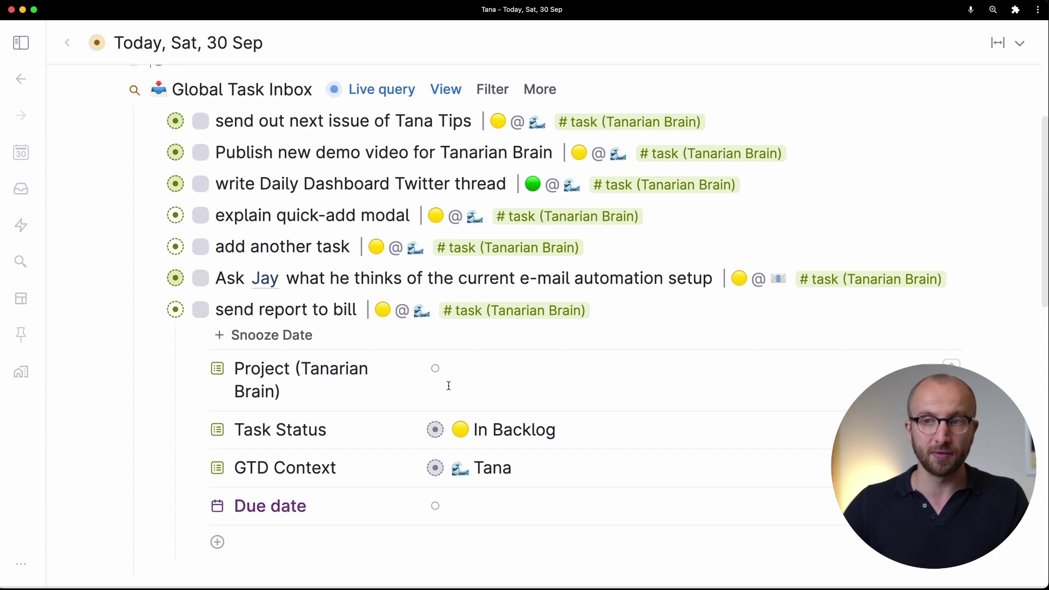
pyautogui.scroll(1, 448, 384)
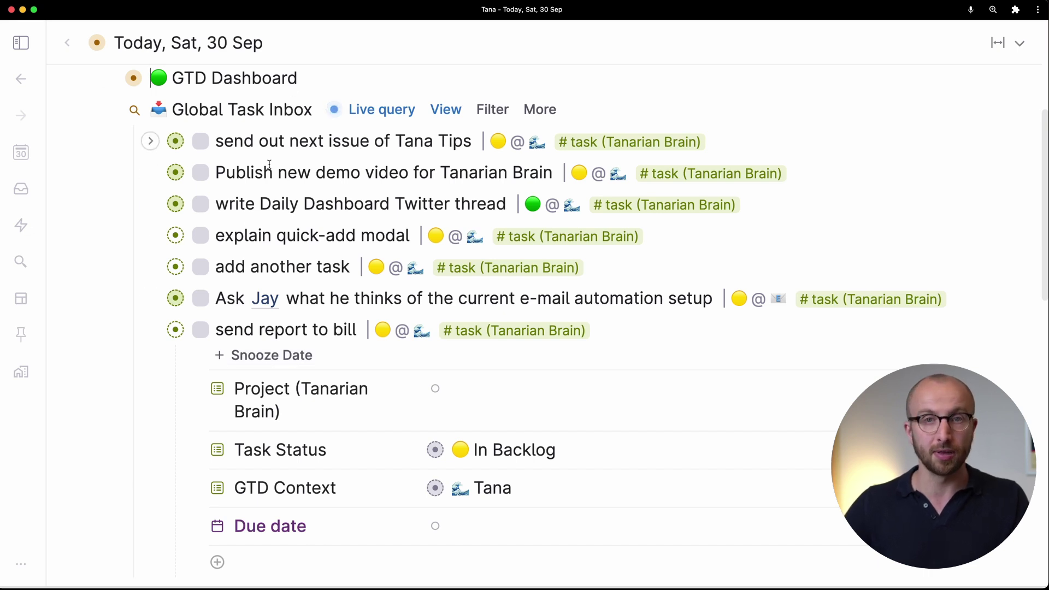
# - Collapse the report task and add a 'release next free template' node tagged #project to today
pyautogui.click(151, 330)
pyautogui.scroll(-2, 274, 377)
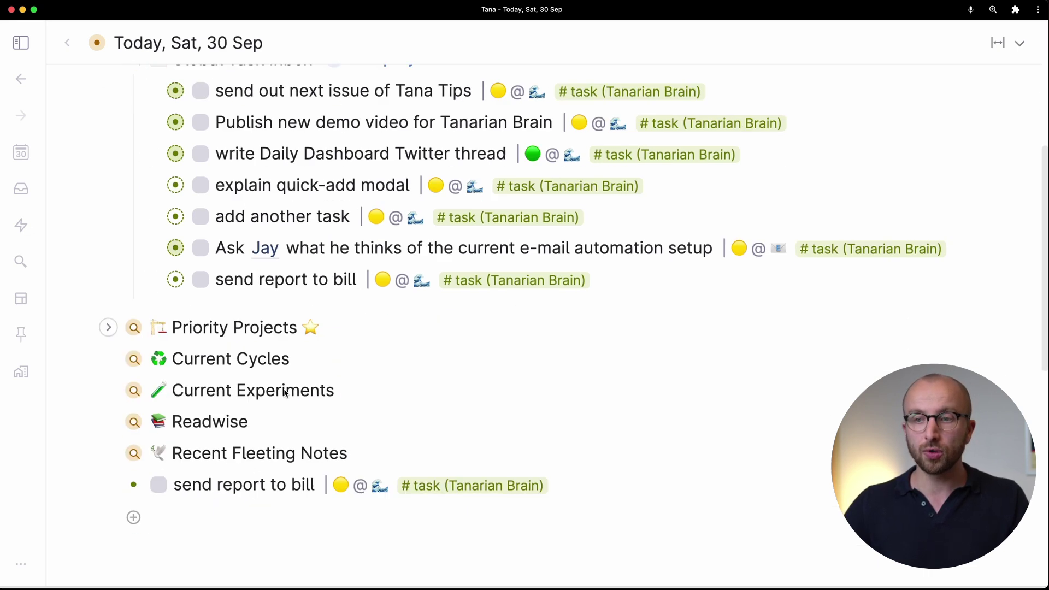
pyautogui.click(184, 500)
pyautogui.write('release next free template')
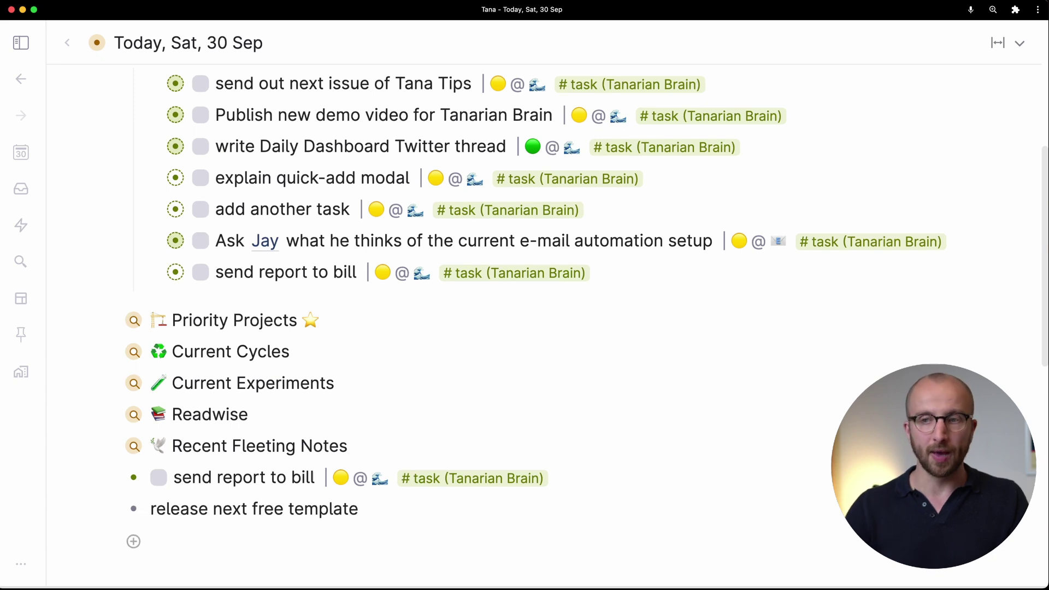
pyautogui.scroll(-1, 525, 312)
pyautogui.write('# proje')
pyautogui.press('Return')
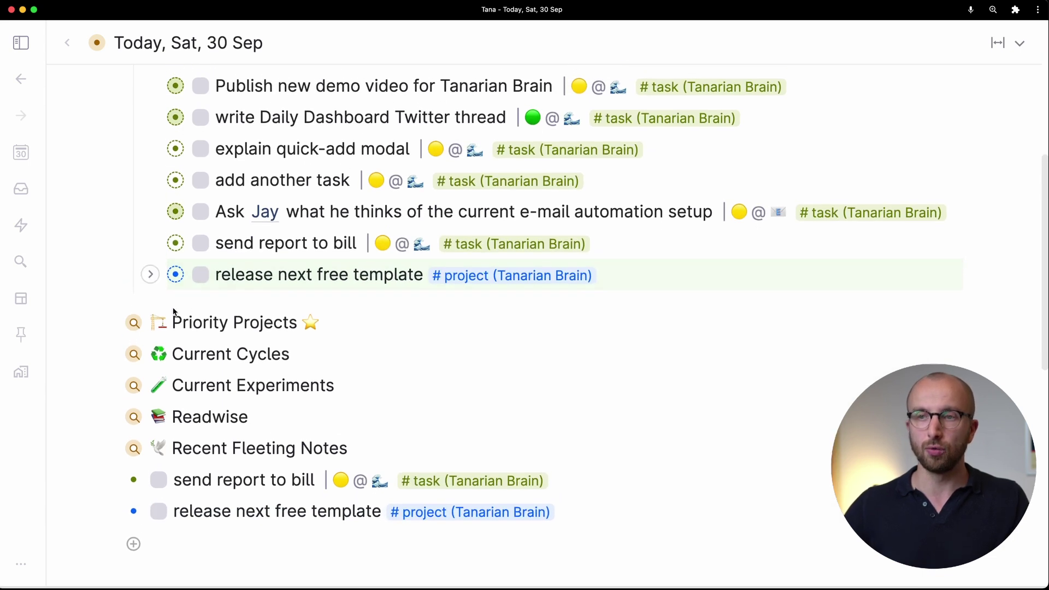
# - Set the project's Serves Goal to 'Increase newsletter subscribers to 4000 people by May'
pyautogui.click(151, 275)
pyautogui.scroll(-2, 251, 246)
pyautogui.click(498, 288)
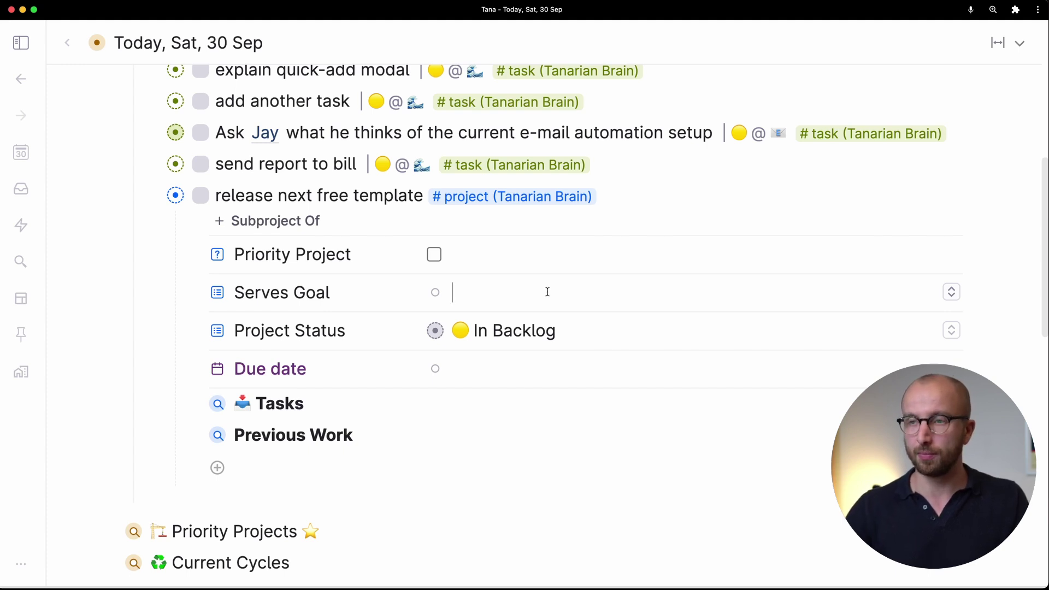
pyautogui.write('Increase')
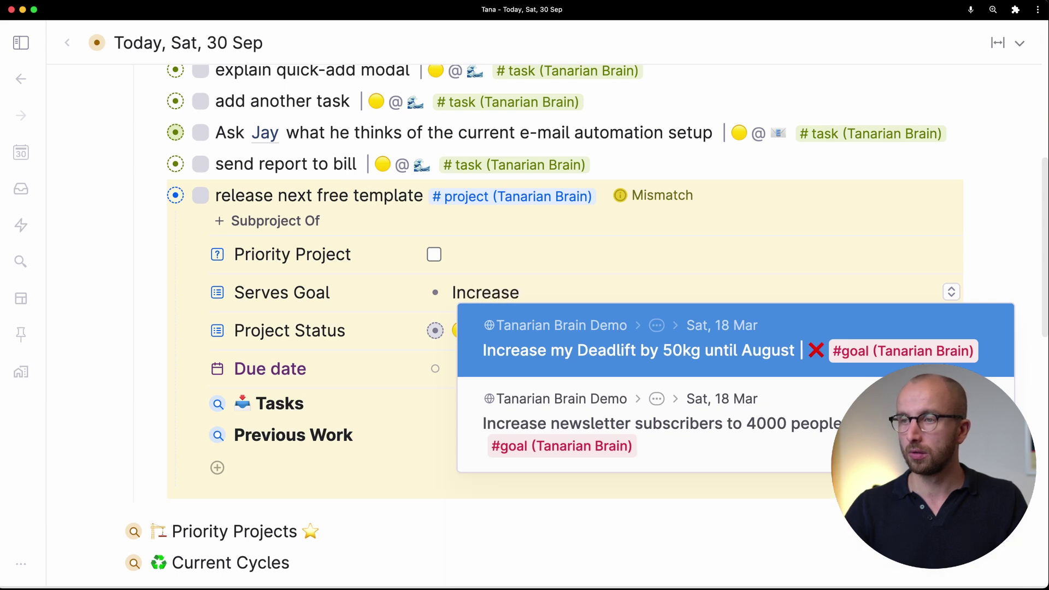
pyautogui.press('Down')
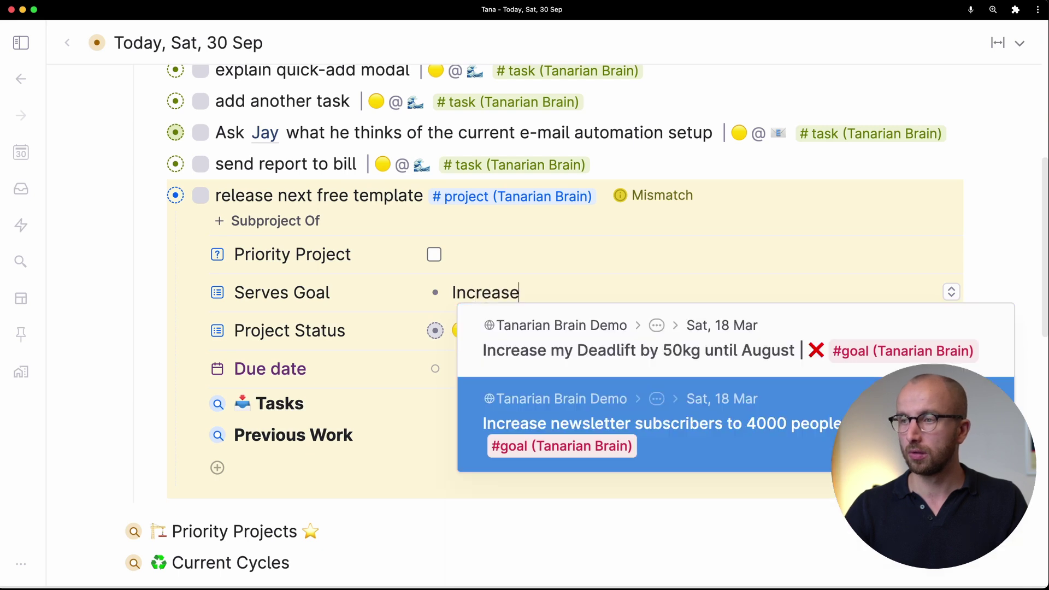
pyautogui.press('Return')
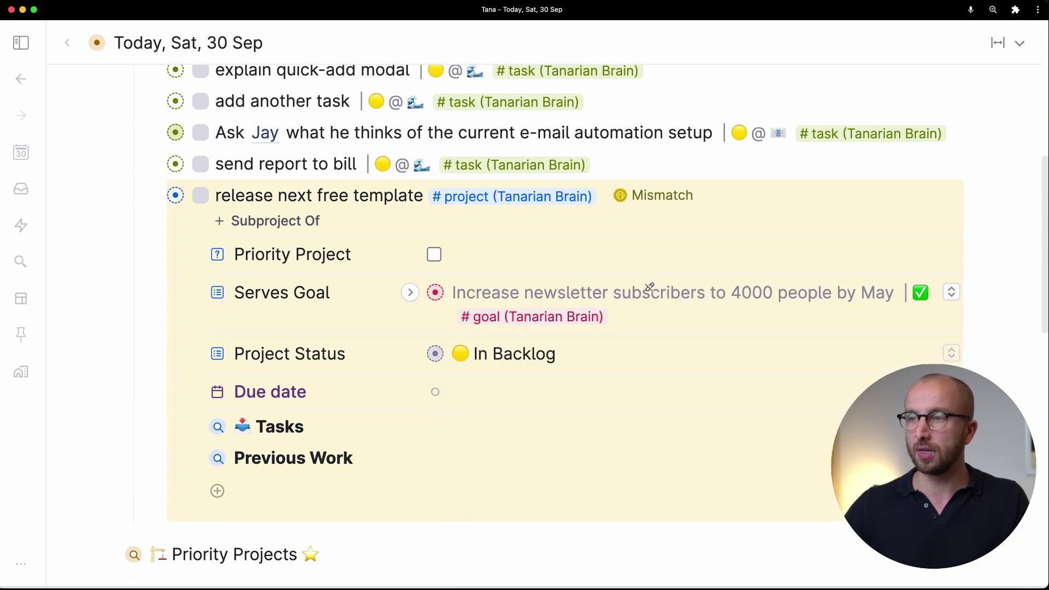
# - Run Clear mismatches on the Global Task Inbox so only its seven tasks remain
pyautogui.moveTo(639, 196)
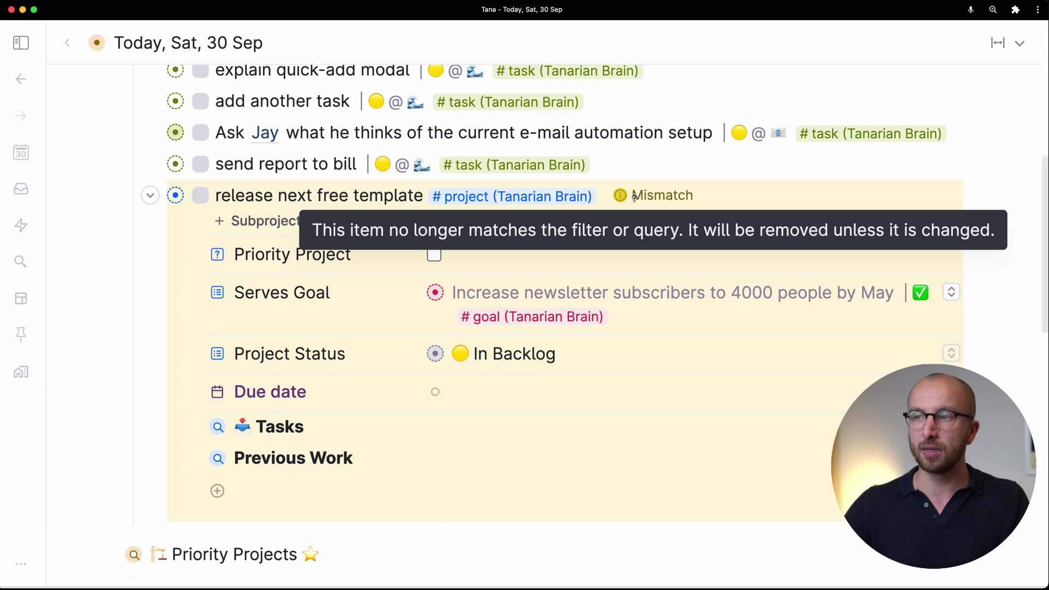
pyautogui.scroll(4, 637, 197)
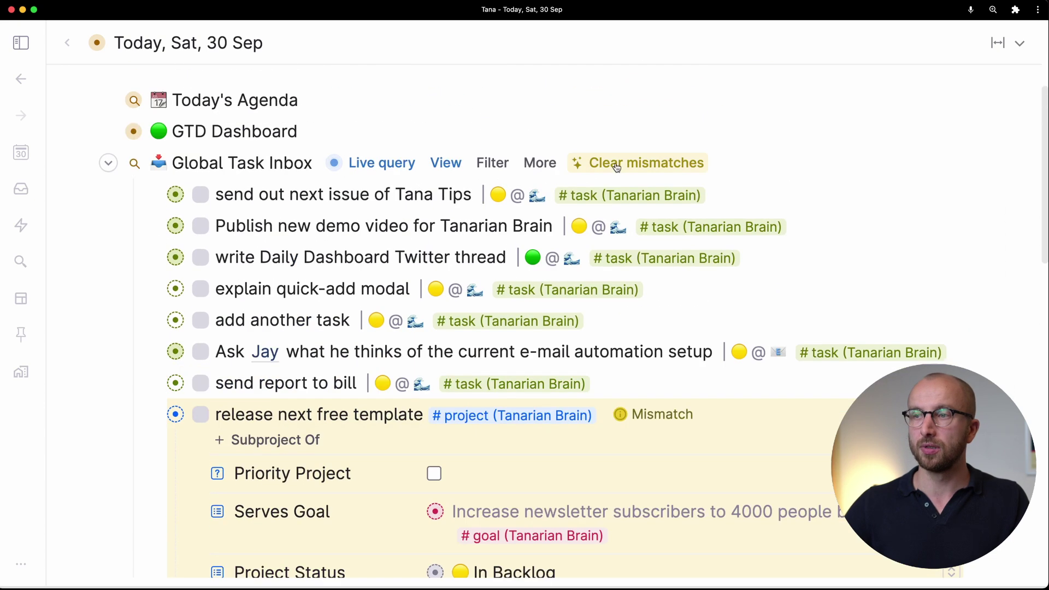
pyautogui.click(629, 162)
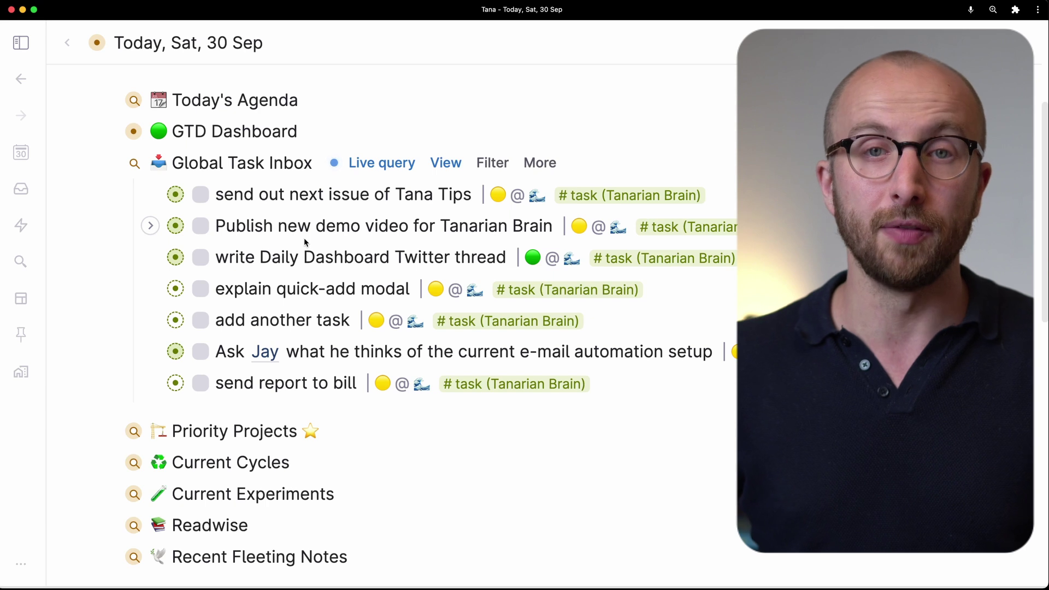
# - Start a voice capture from a new empty node at the bottom of today's page
pyautogui.scroll(-5, 304, 238)
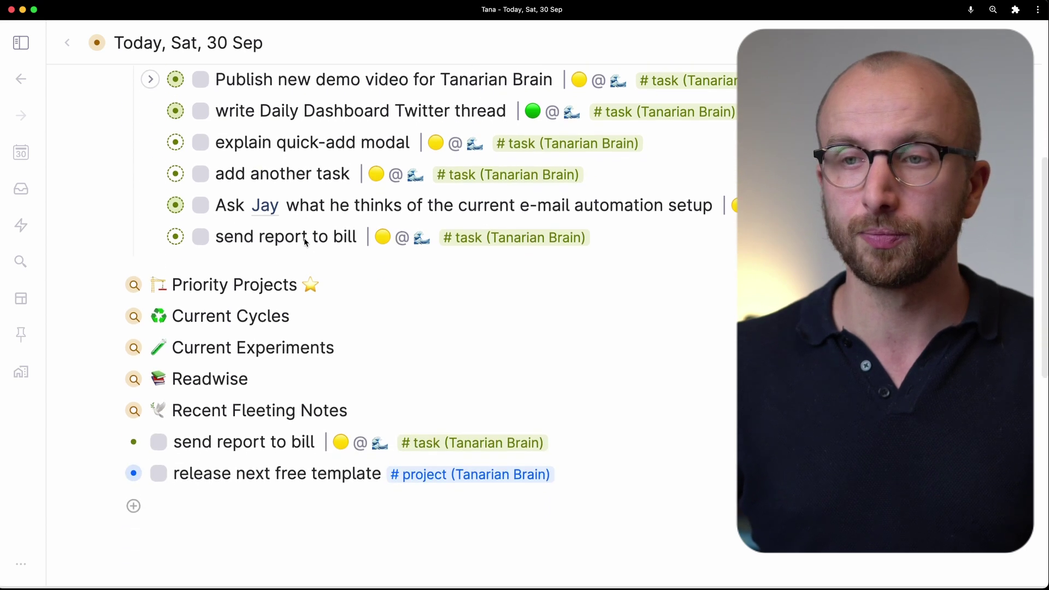
pyautogui.click(234, 494)
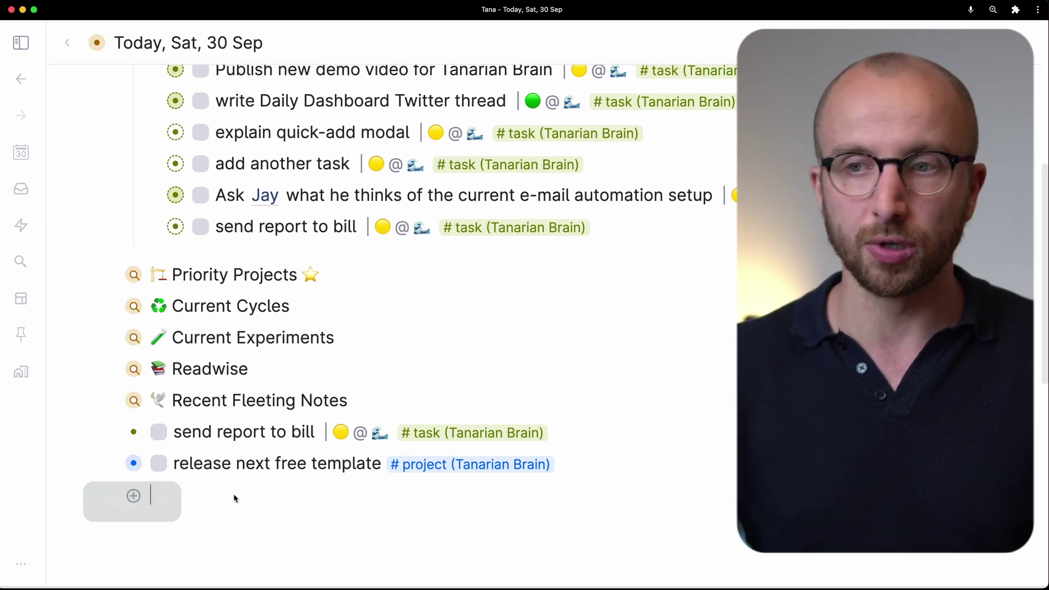
pyautogui.press('super+k')
pyautogui.write('voic')
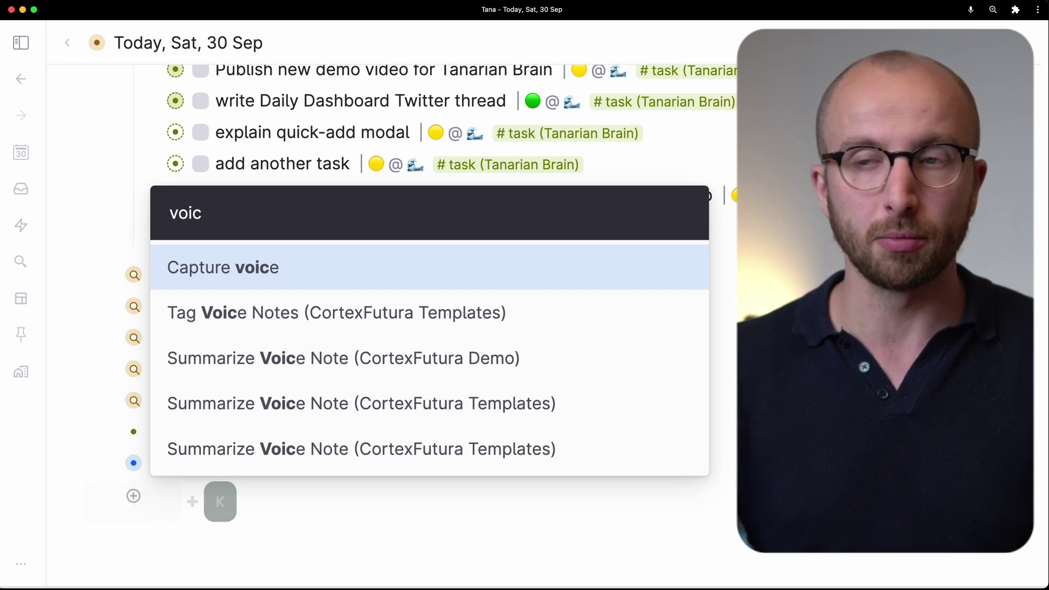
pyautogui.press('Return')
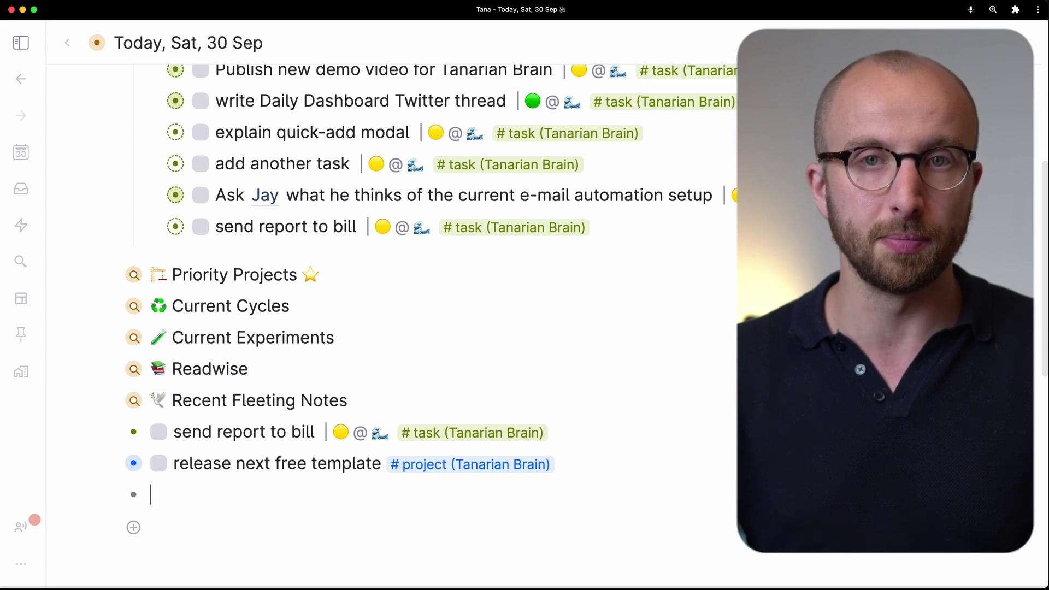
# - Stop the voice capture so the recording saves as an Audio captured node
pyautogui.press('super+k')
pyautogui.write('voic')
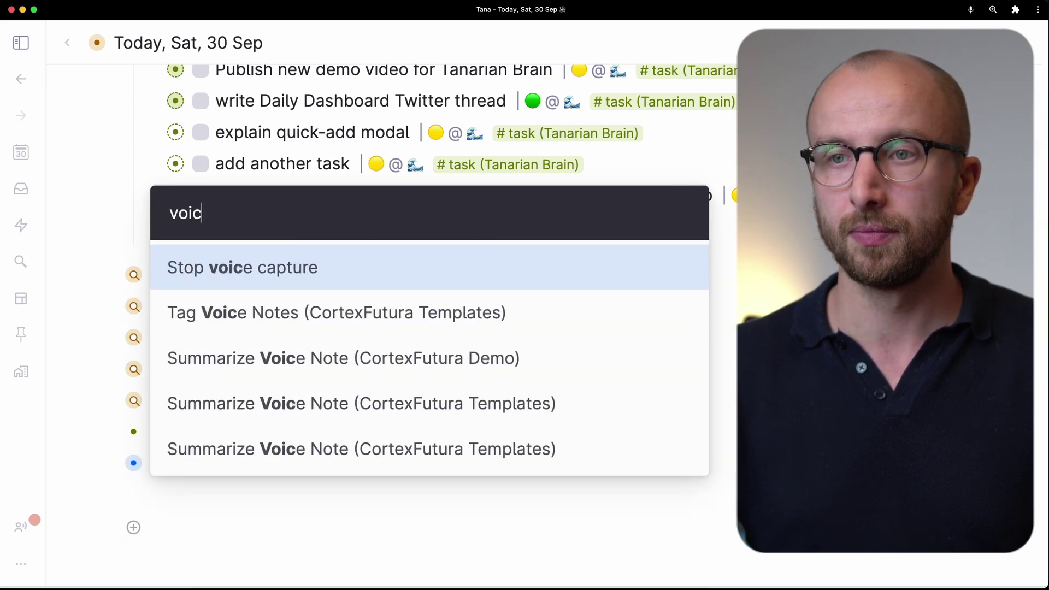
pyautogui.press('Return')
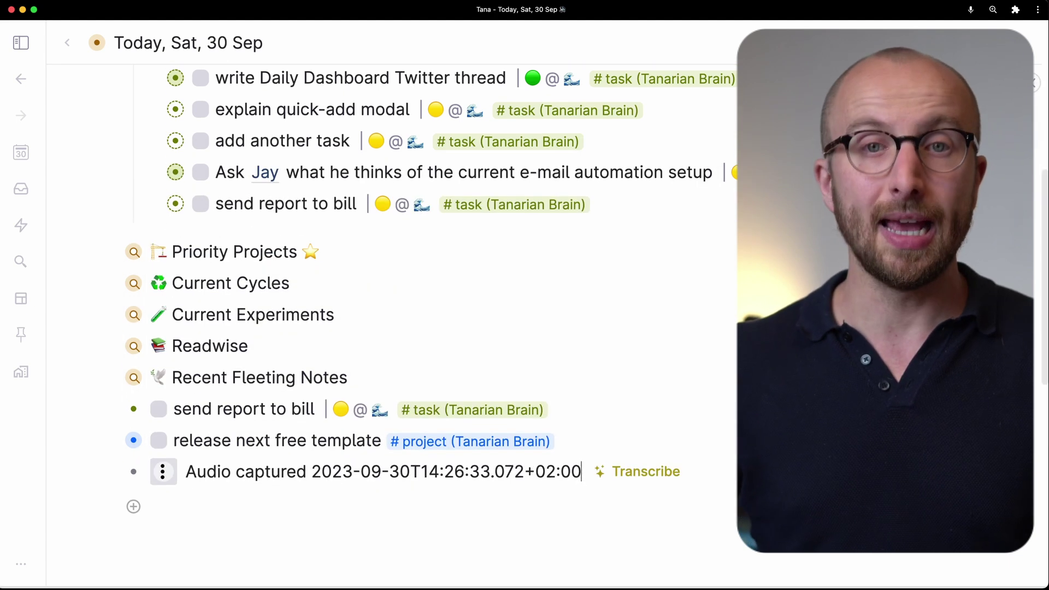
# - Tag the audio node #voice note and have Tana transcribe and title it
pyautogui.write('#voic')
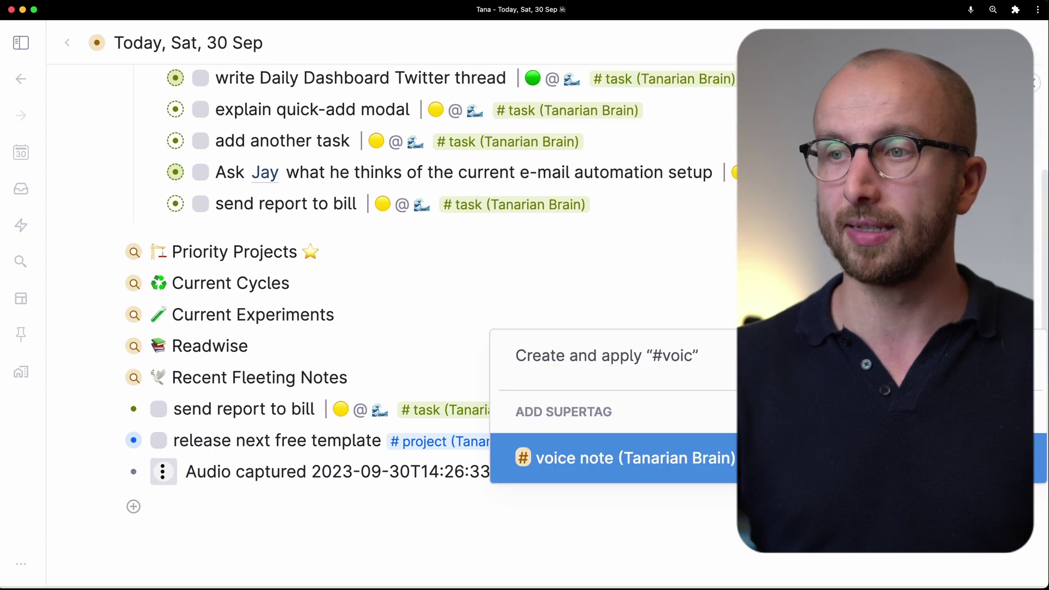
pyautogui.press('Return')
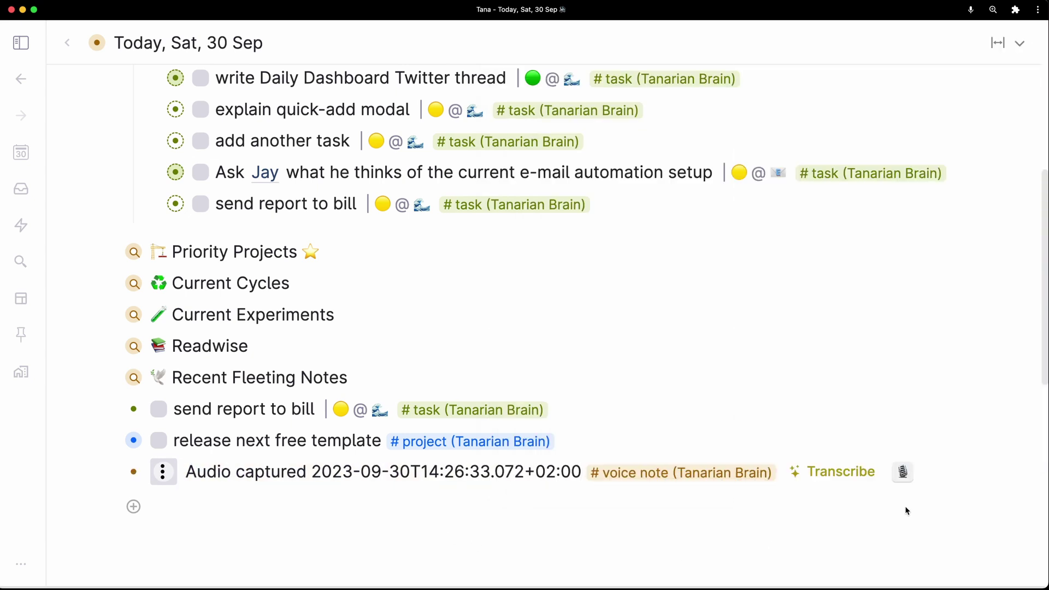
pyautogui.click(904, 472)
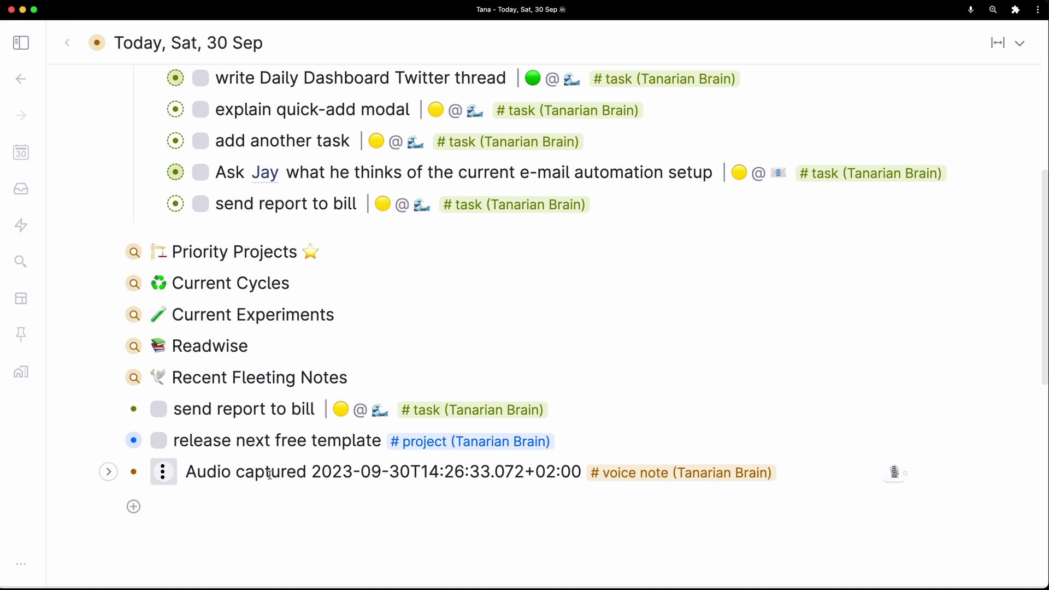
# - Expand the Errands for the day note to reveal its transcript
pyautogui.click(108, 471)
pyautogui.scroll(-3, 125, 470)
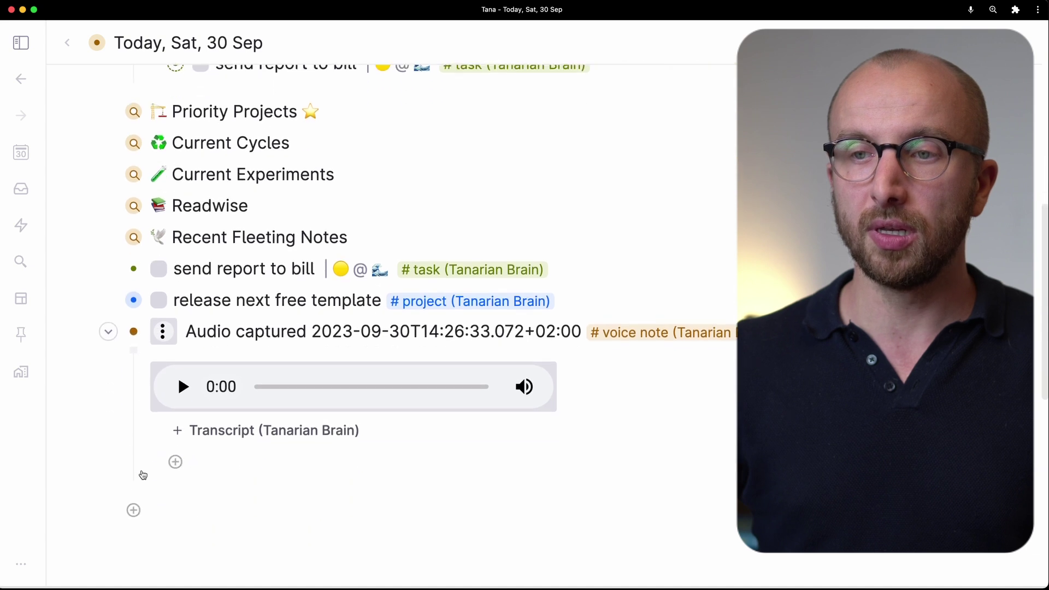
pyautogui.click(263, 397)
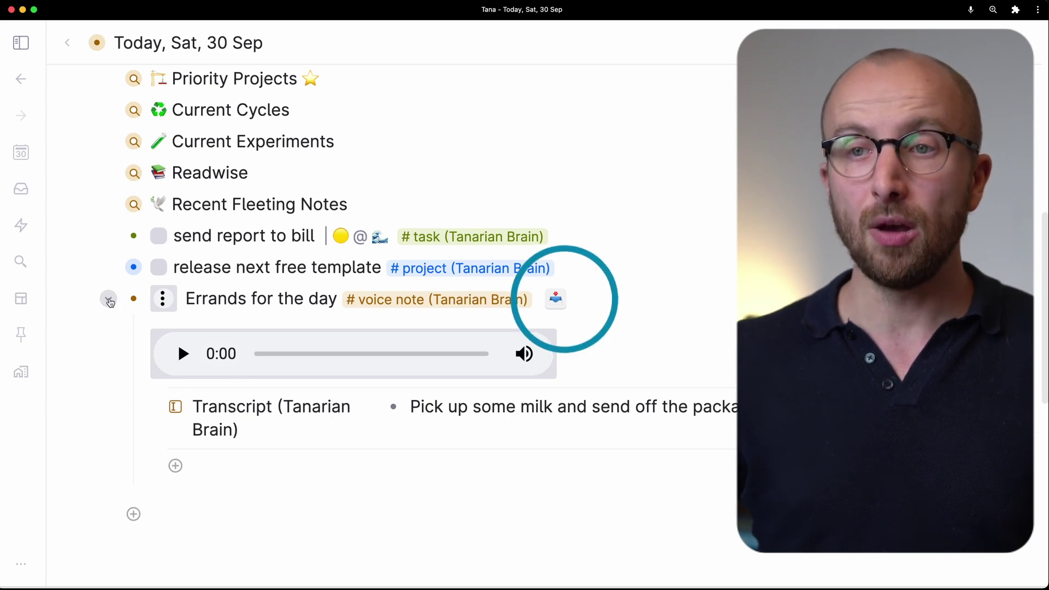
# - Collapse the Errands for the day note and turn its errands into tasks
pyautogui.click(108, 298)
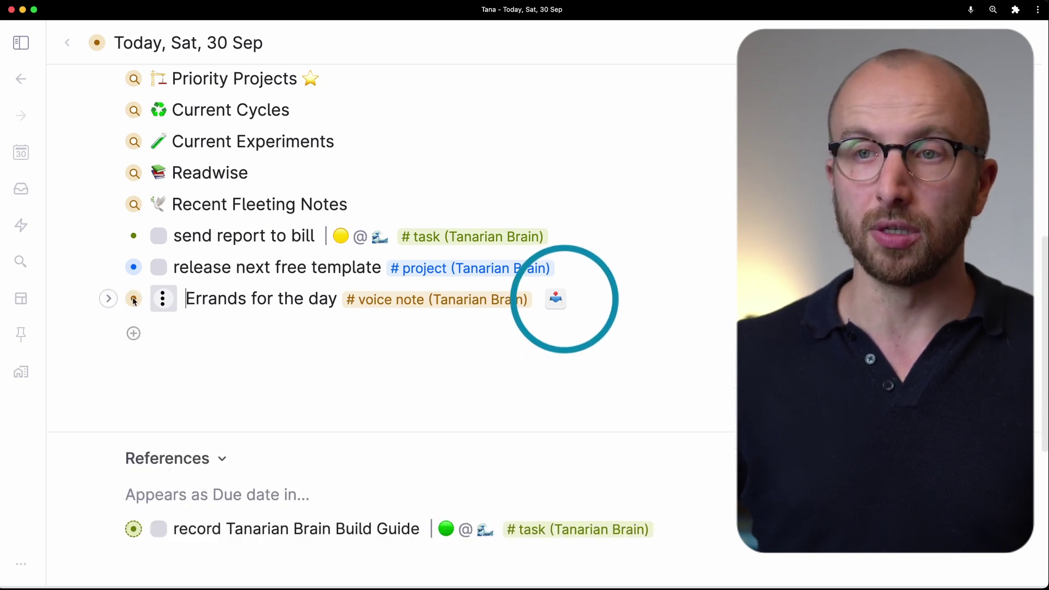
pyautogui.click(557, 304)
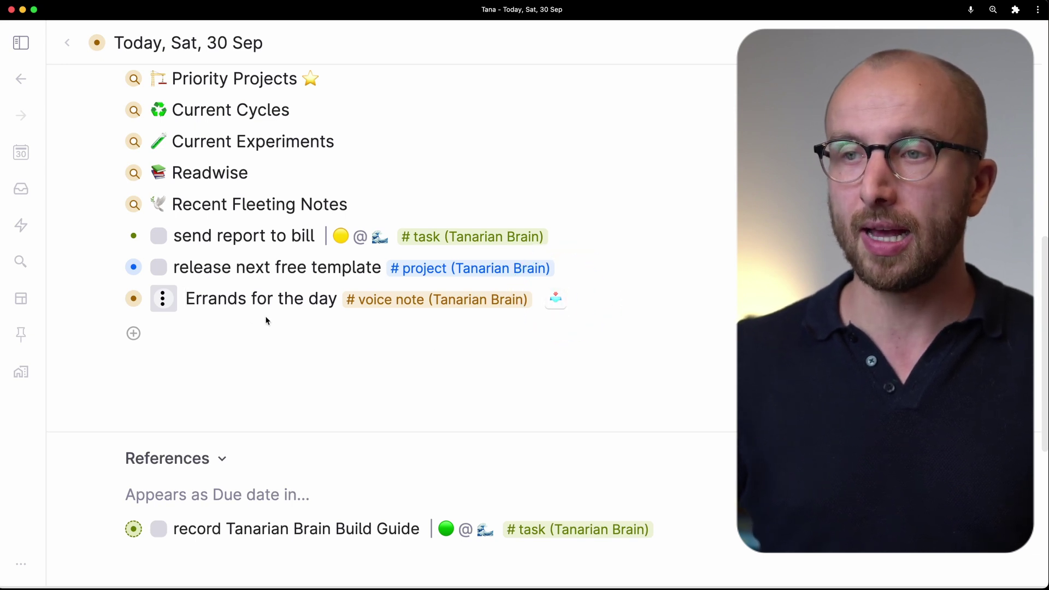
pyautogui.scroll(3, 219, 312)
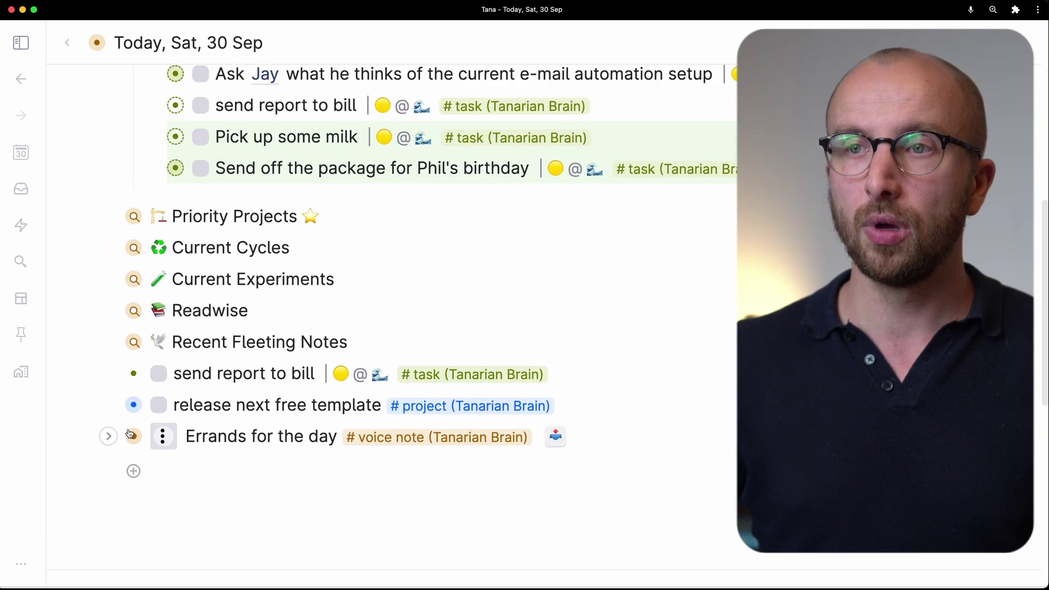
# - Re-expand the Errands for the day note and show its Transcript field
pyautogui.click(129, 435)
pyautogui.scroll(-3, 283, 484)
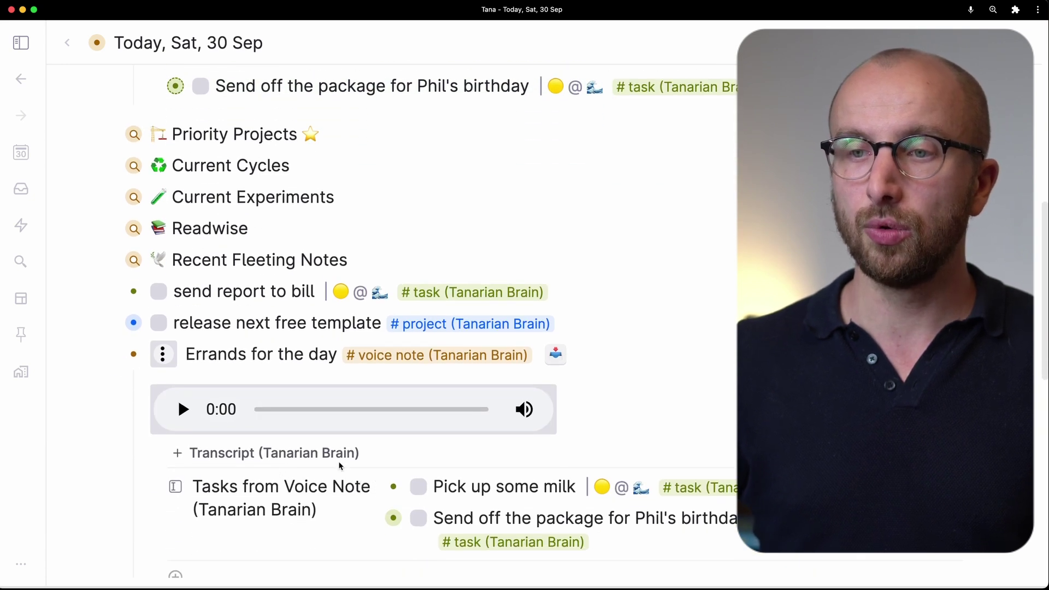
pyautogui.click(293, 460)
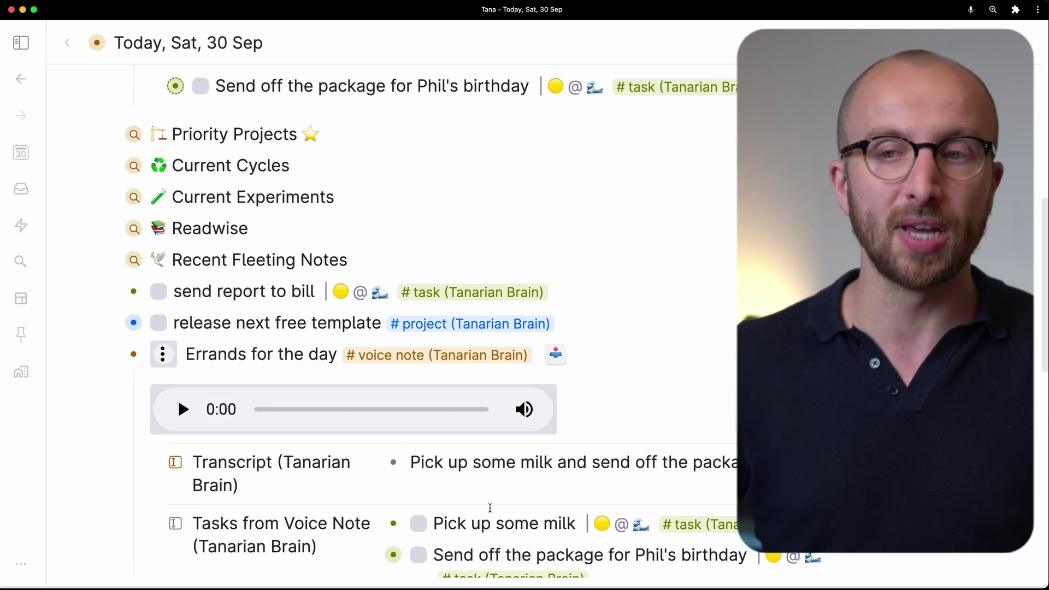
pyautogui.scroll(3, 490, 509)
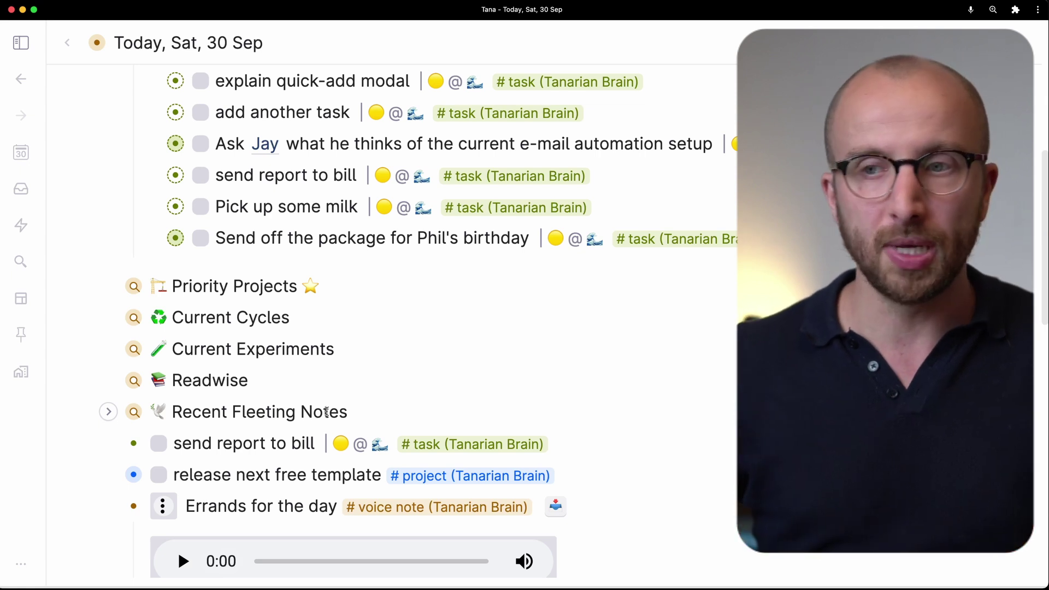
pyautogui.scroll(-5, 327, 413)
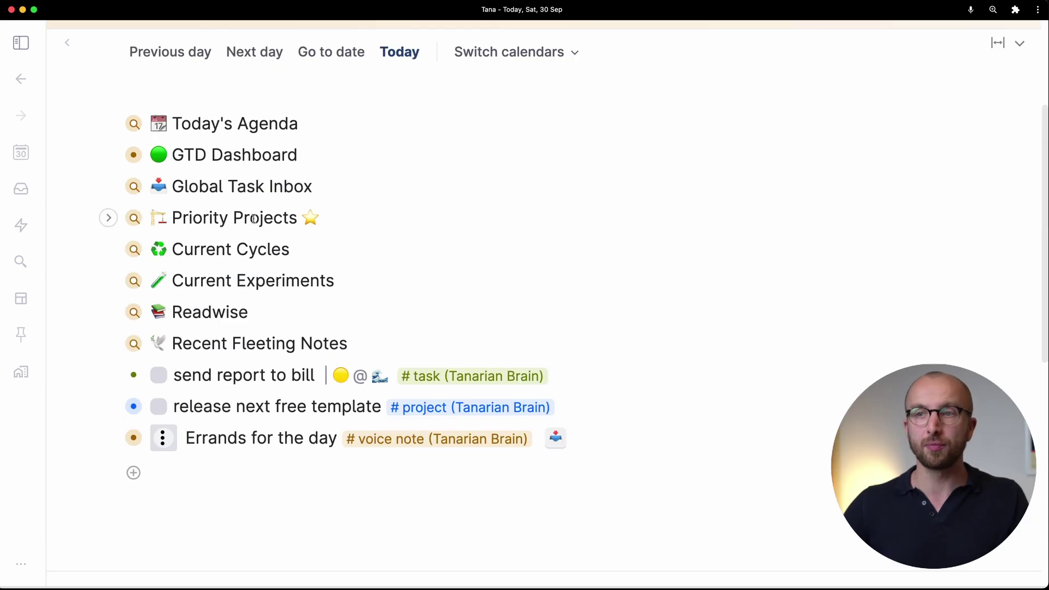
pyautogui.click(109, 218)
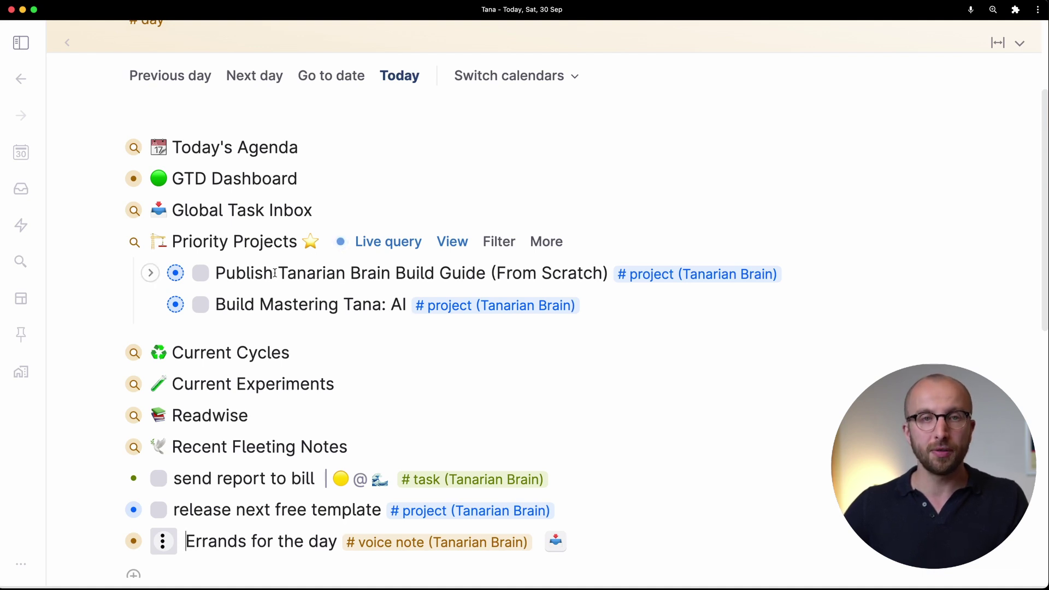
pyautogui.click(151, 273)
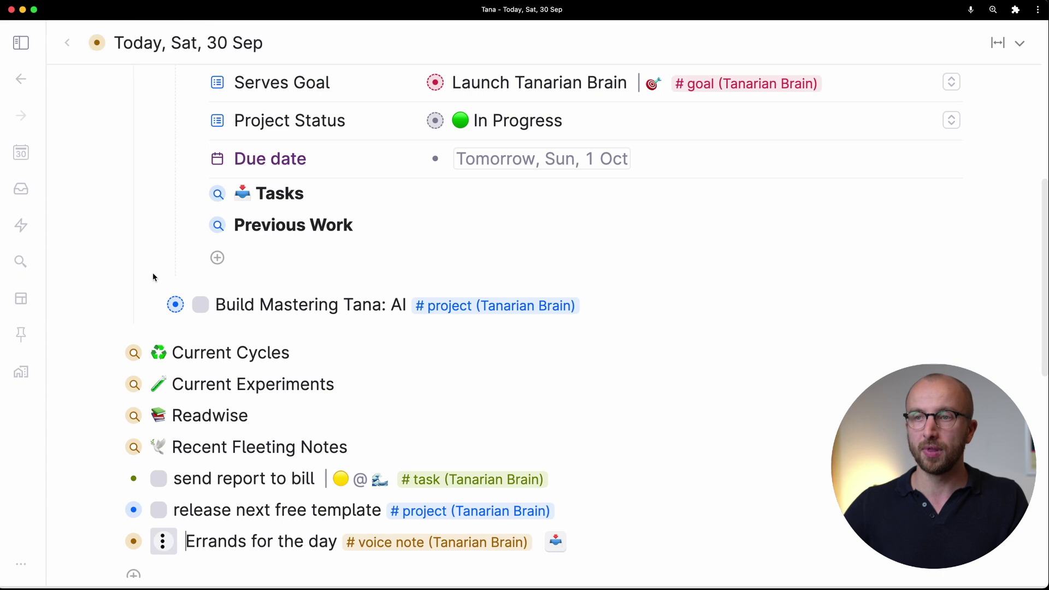
pyautogui.scroll(3, 273, 232)
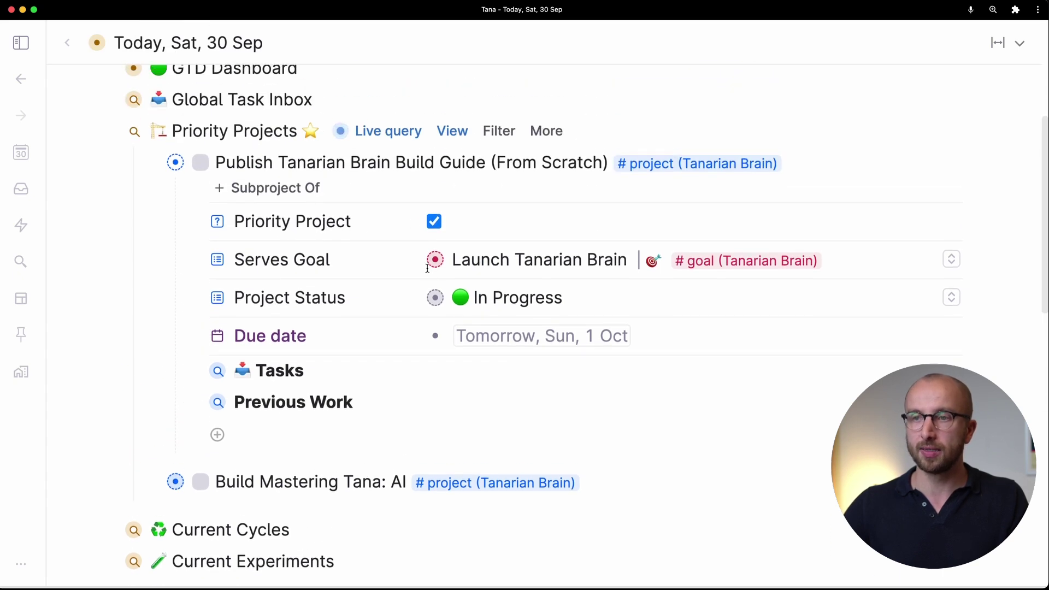
pyautogui.click(194, 372)
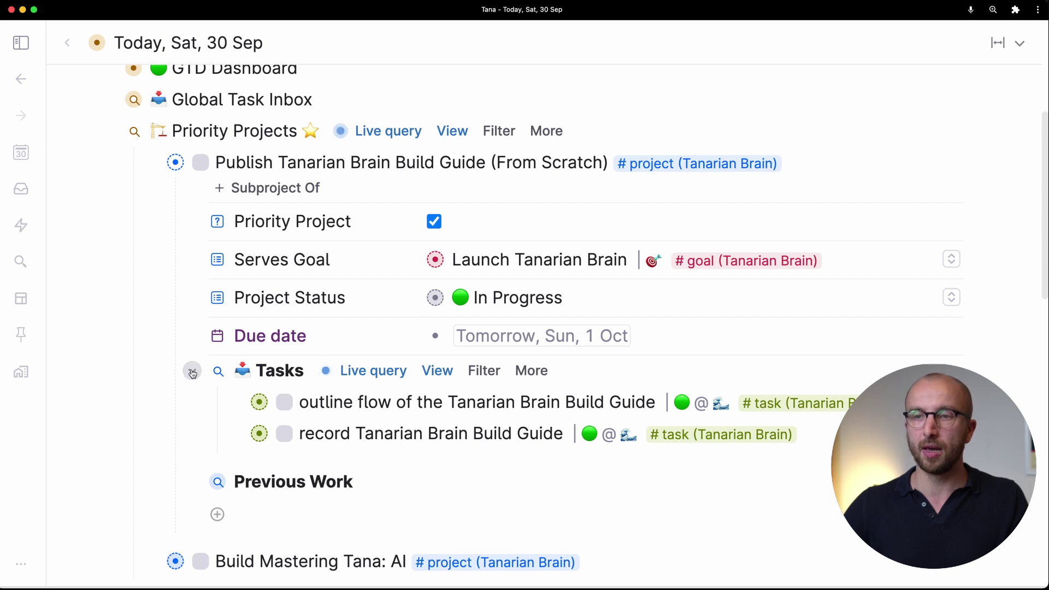
pyautogui.click(192, 373)
pyautogui.click(196, 404)
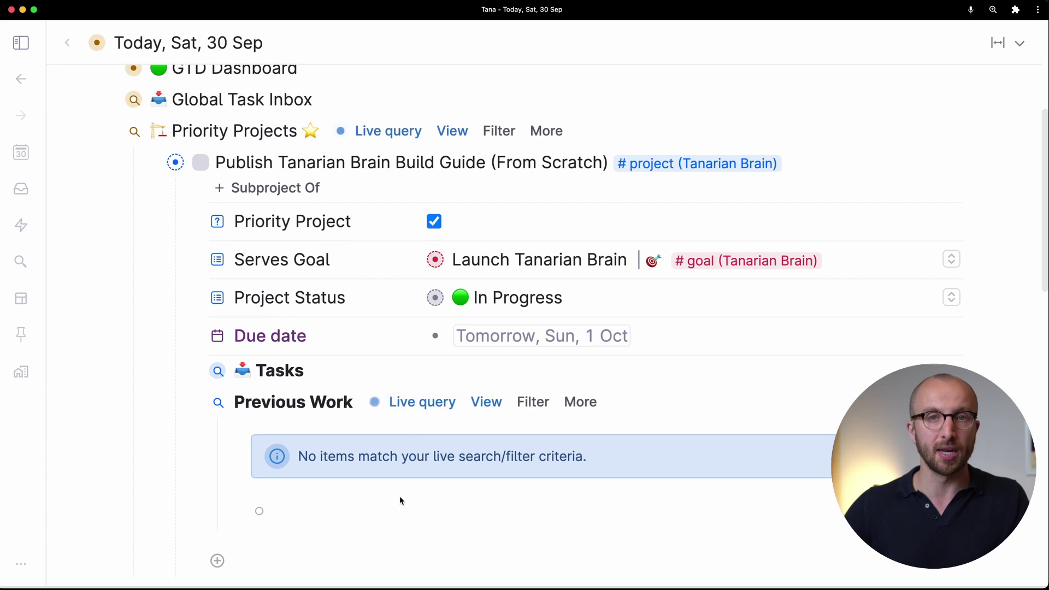
pyautogui.click(193, 404)
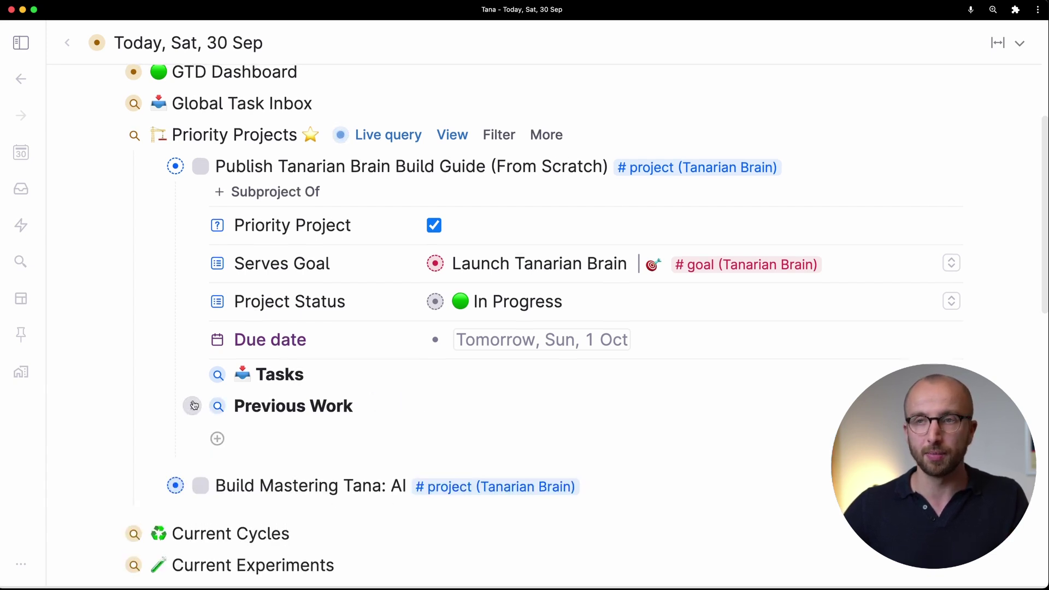
pyautogui.click(109, 142)
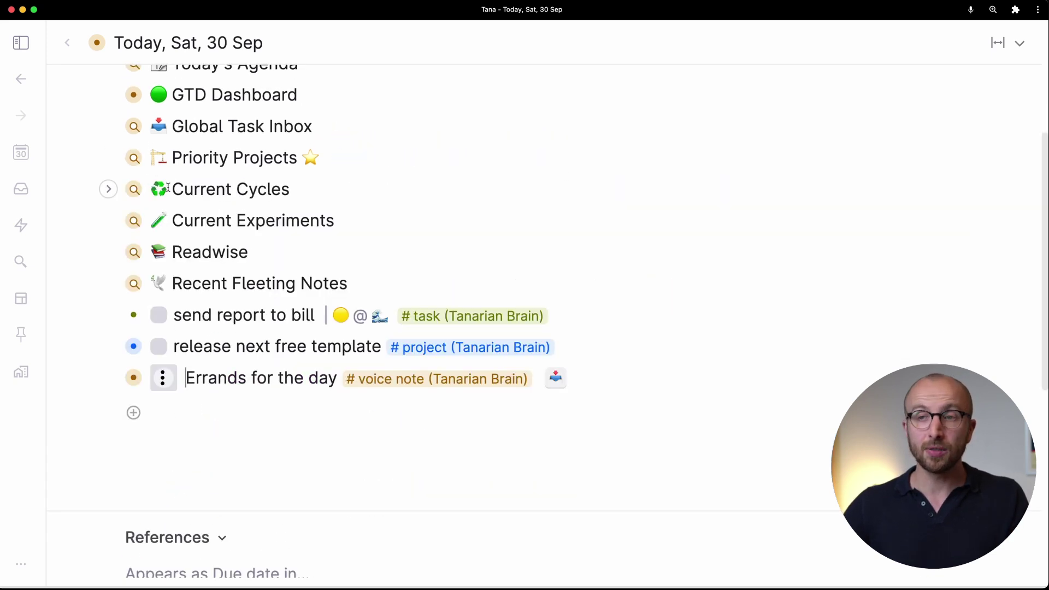
pyautogui.click(110, 191)
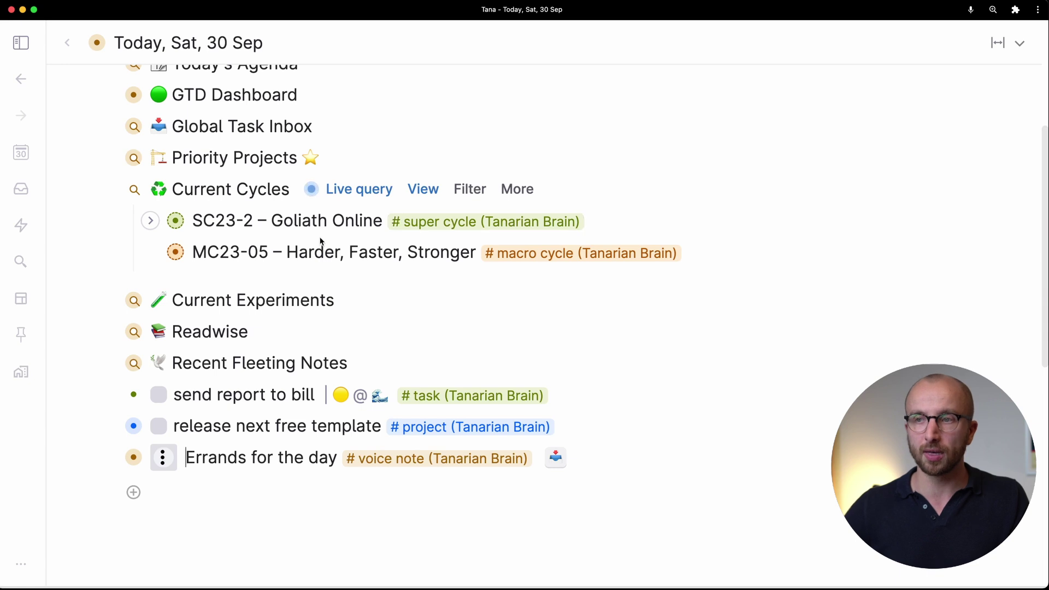
pyautogui.click(151, 221)
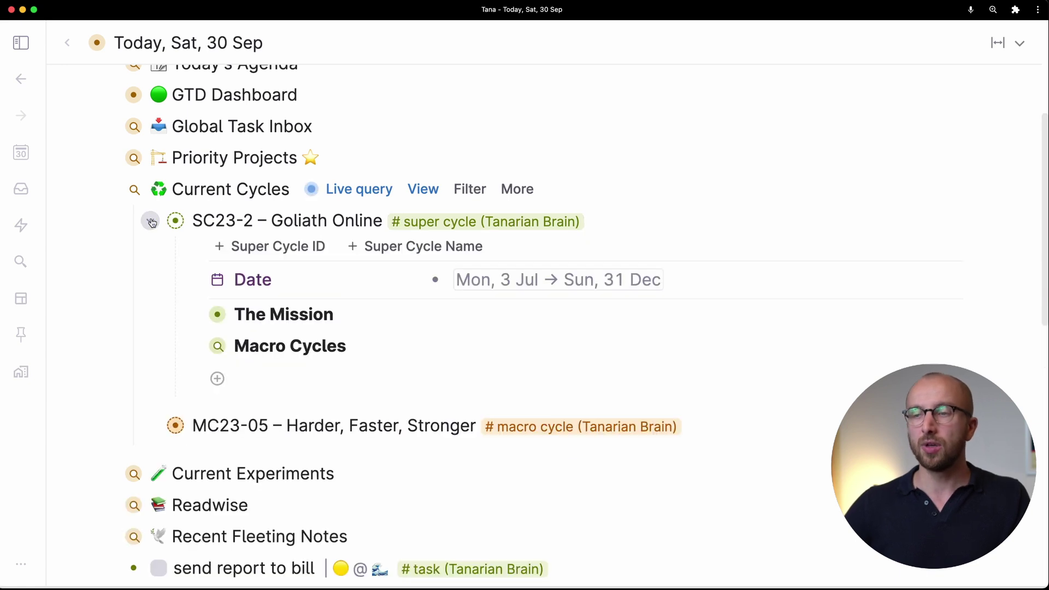
pyautogui.click(193, 315)
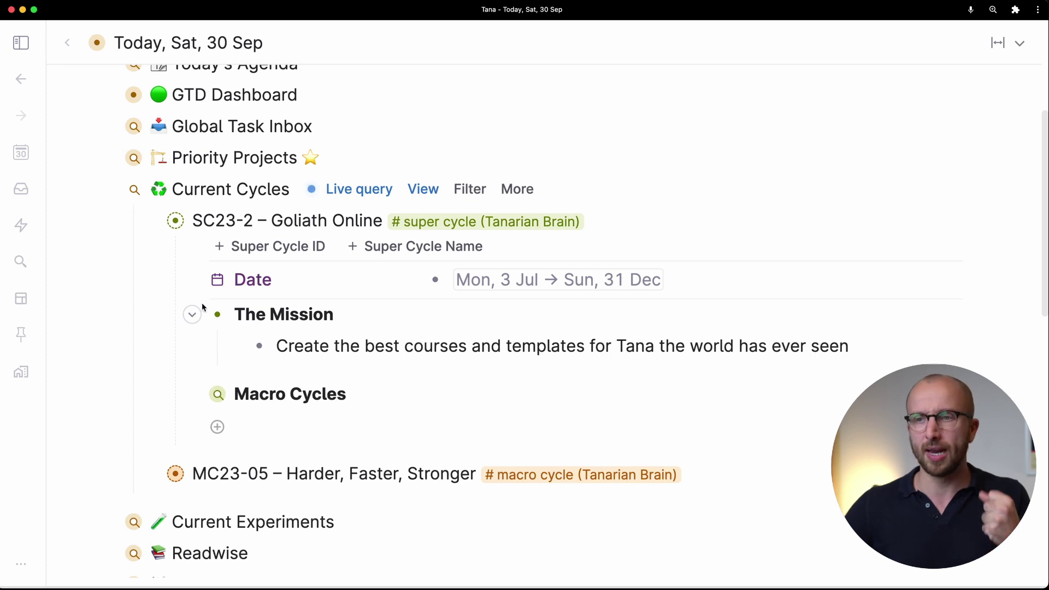
pyautogui.click(192, 314)
pyautogui.click(193, 347)
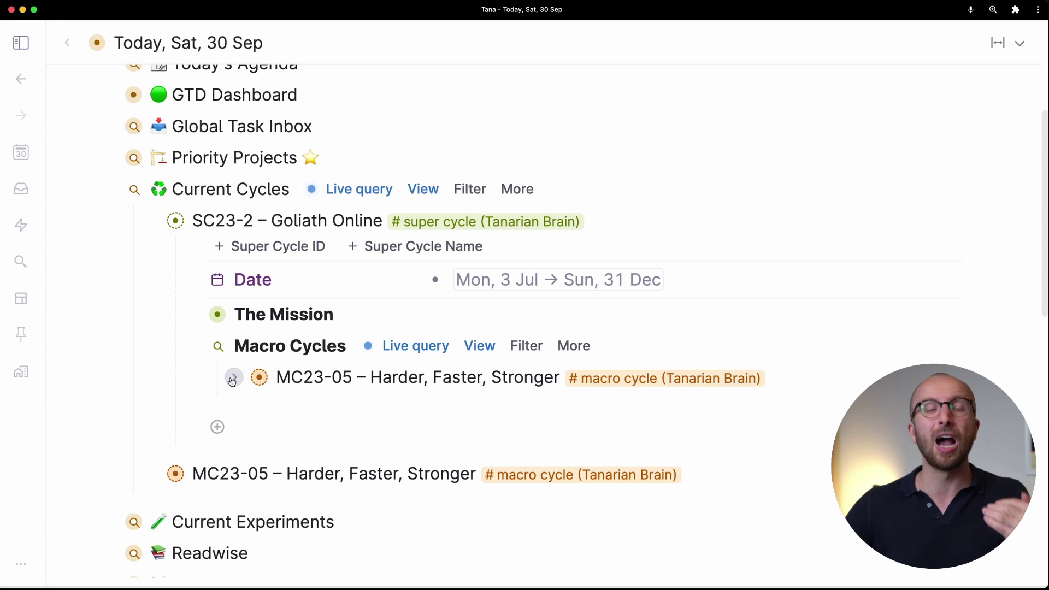
pyautogui.click(233, 378)
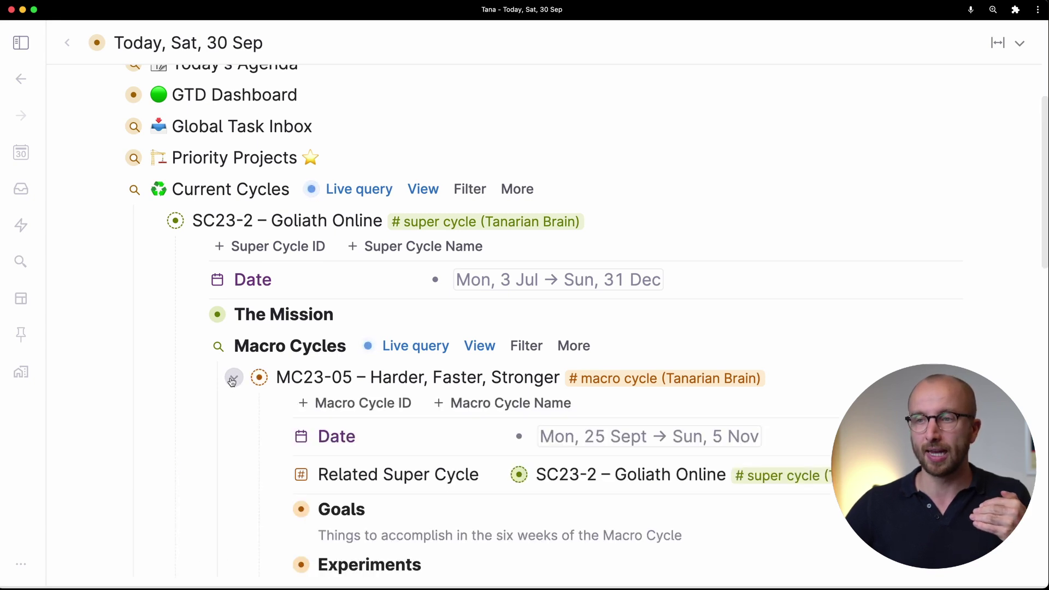
pyautogui.scroll(-5, 232, 380)
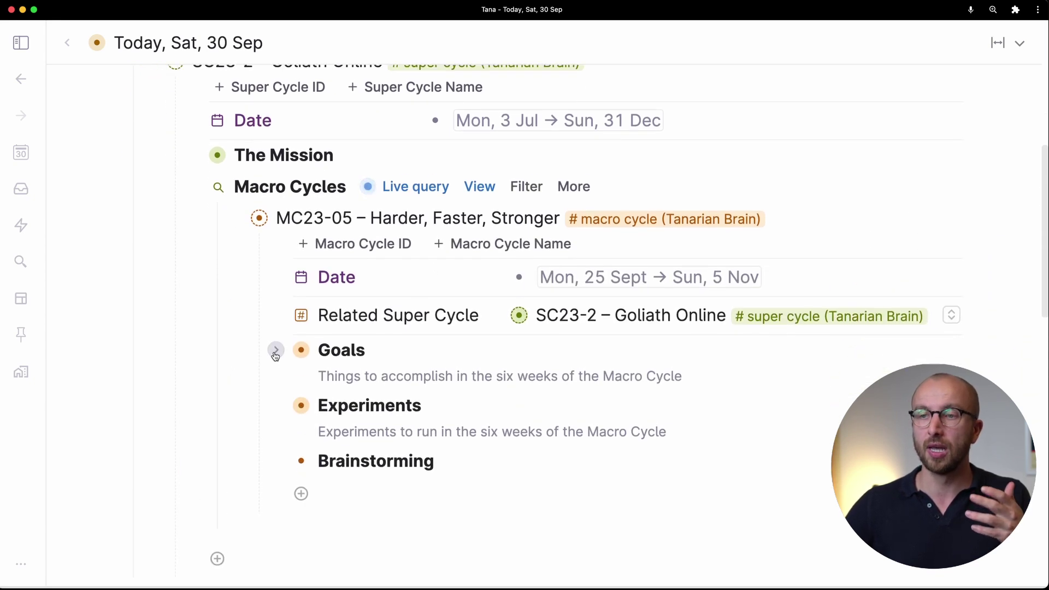
pyautogui.click(276, 351)
pyautogui.click(275, 454)
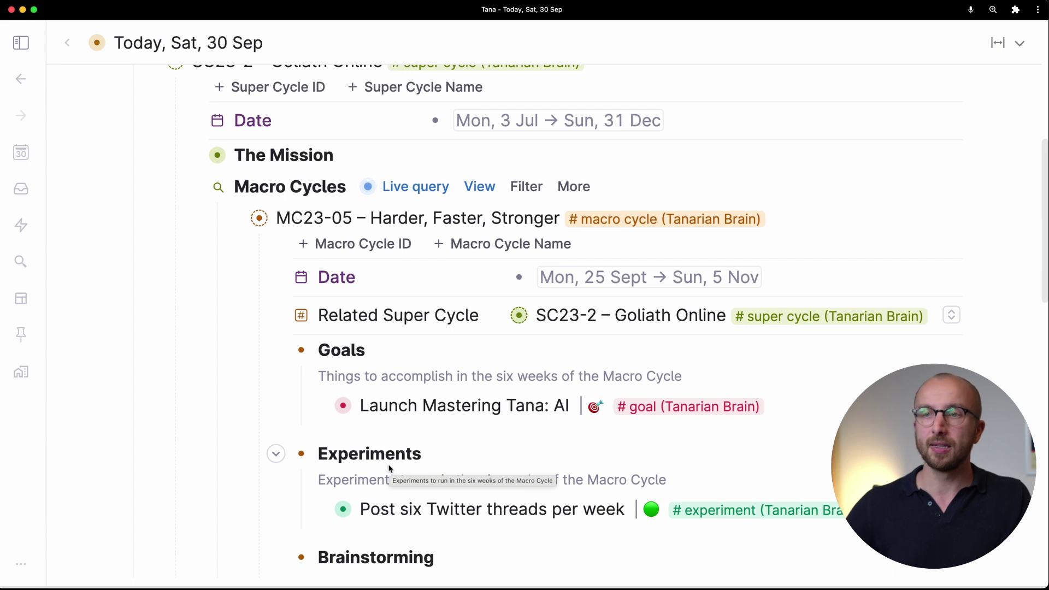
pyautogui.scroll(4, 390, 468)
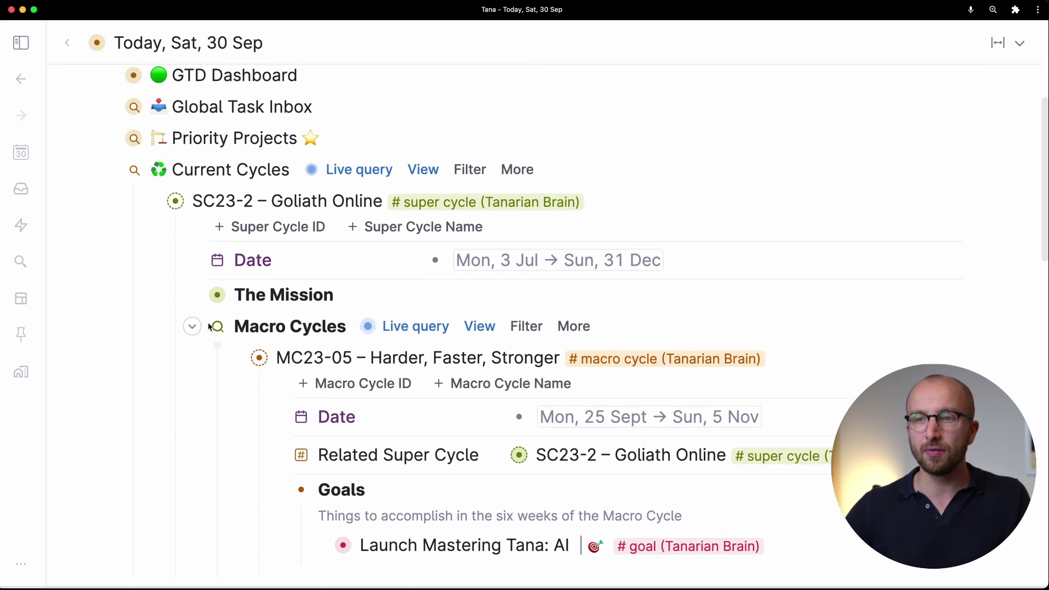
pyautogui.click(193, 328)
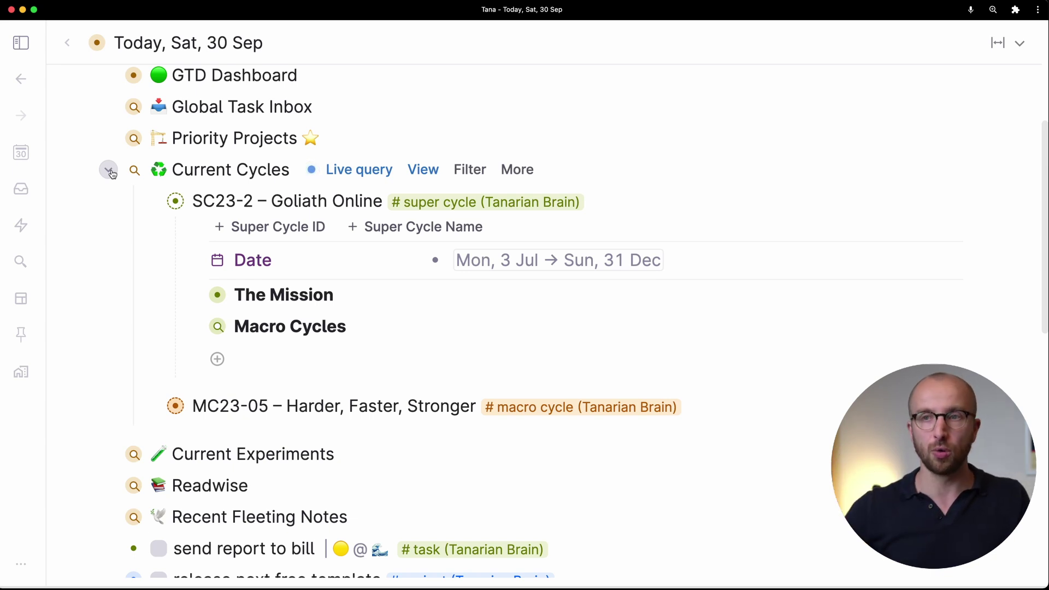
pyautogui.click(109, 171)
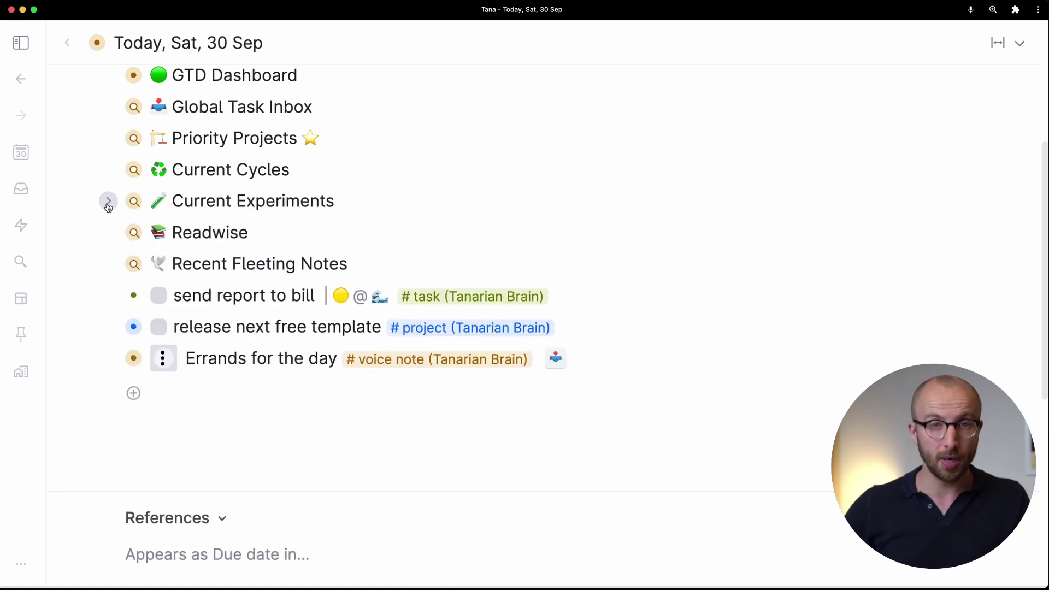
pyautogui.click(108, 202)
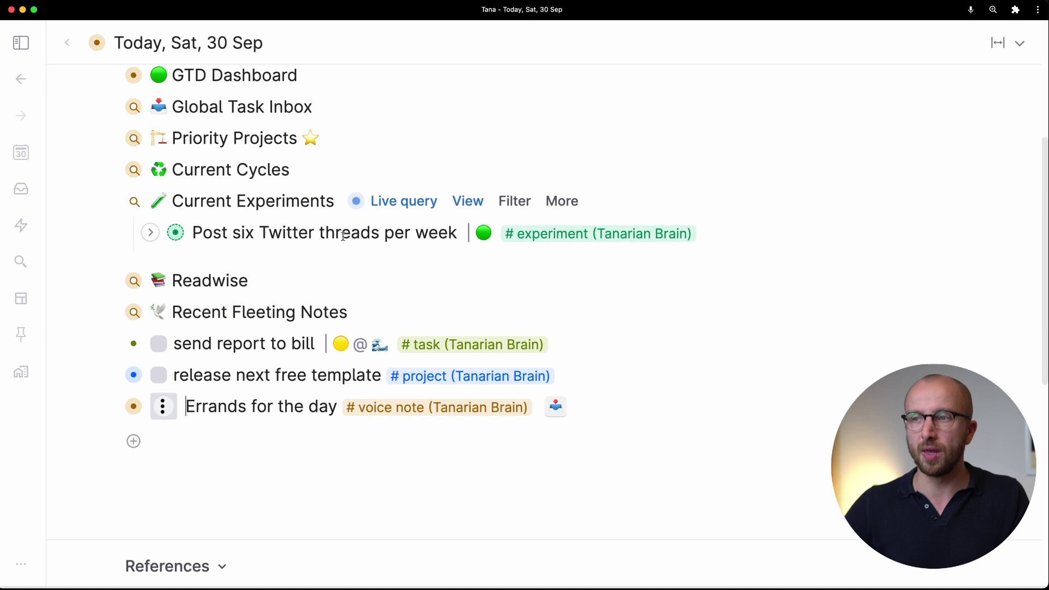
pyautogui.click(150, 233)
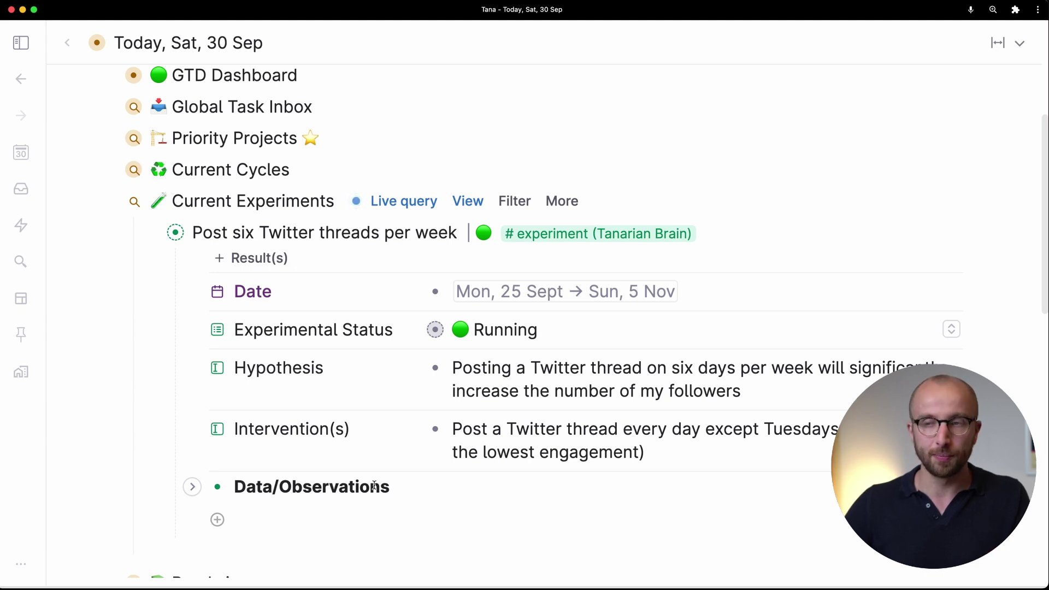
pyautogui.click(150, 232)
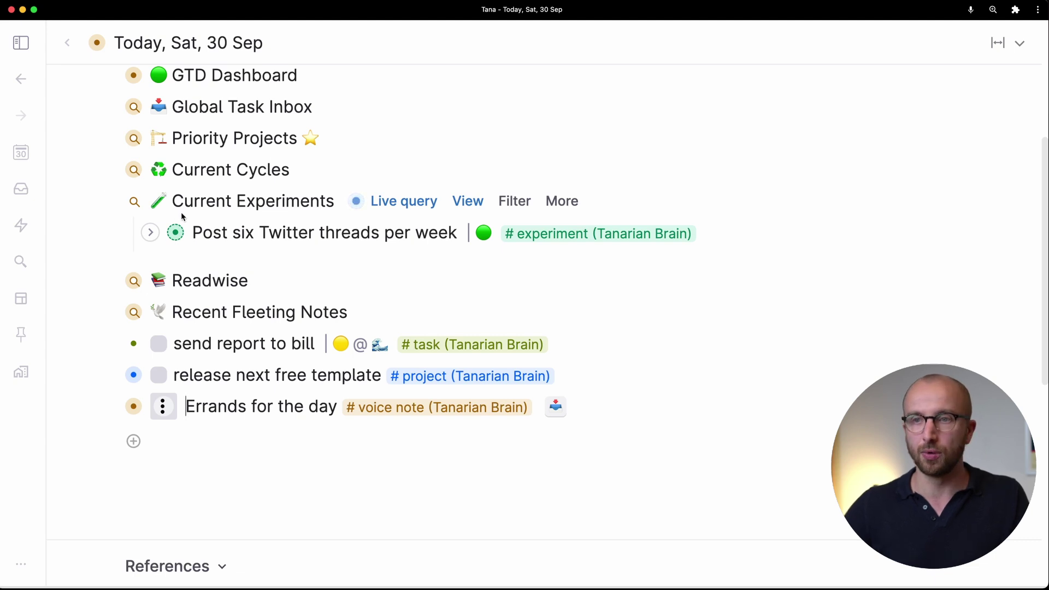
pyautogui.click(109, 201)
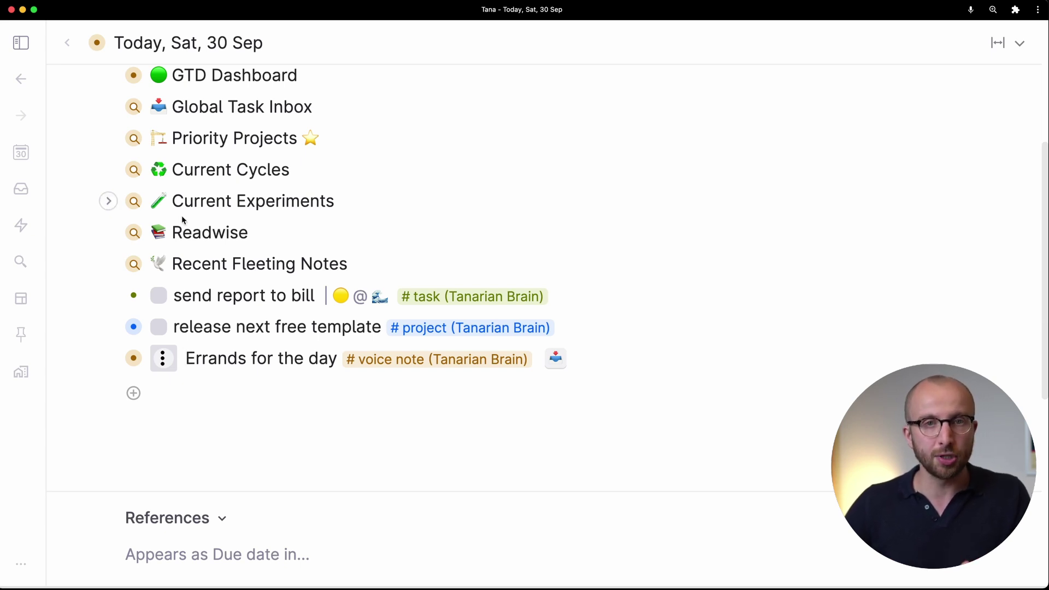
# - Expand the Readwise query and open its search expression on the CREATED LAST 3 DAYS condition
pyautogui.click(108, 233)
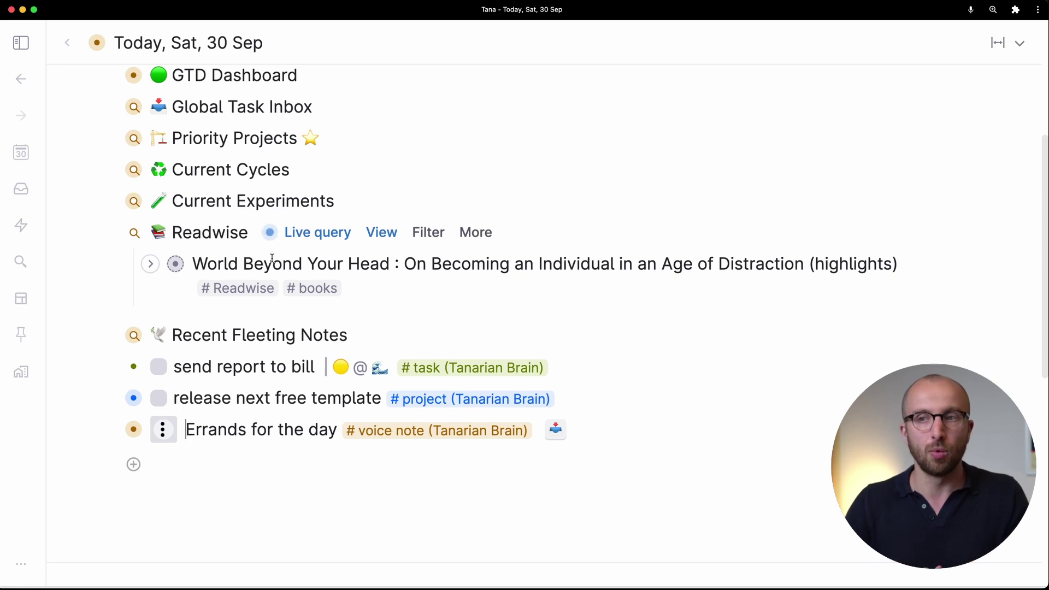
pyautogui.click(333, 240)
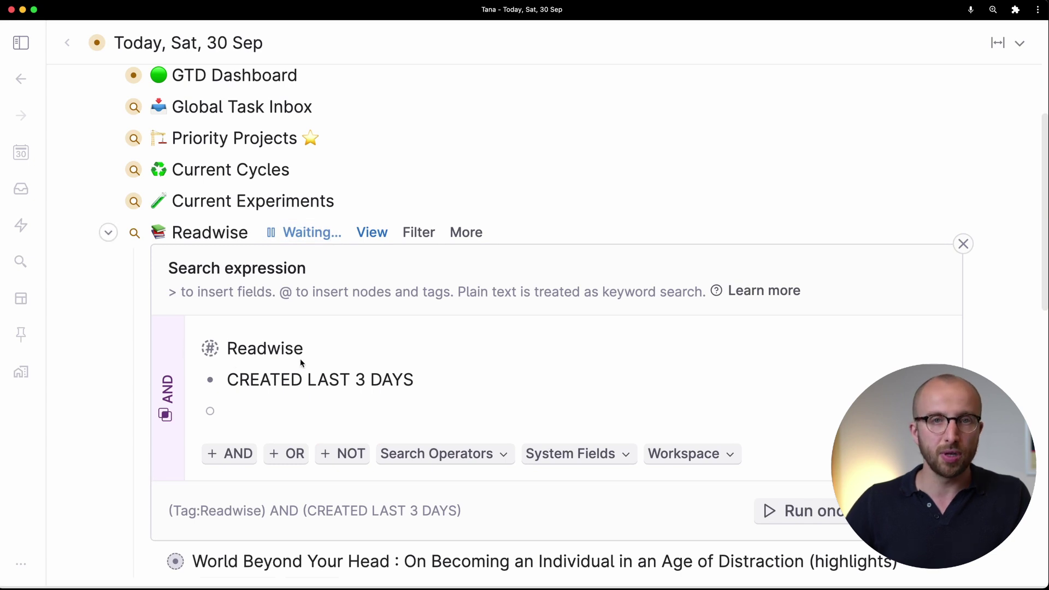
pyautogui.moveTo(227, 379); pyautogui.dragTo(405, 381)
pyautogui.click(405, 381)
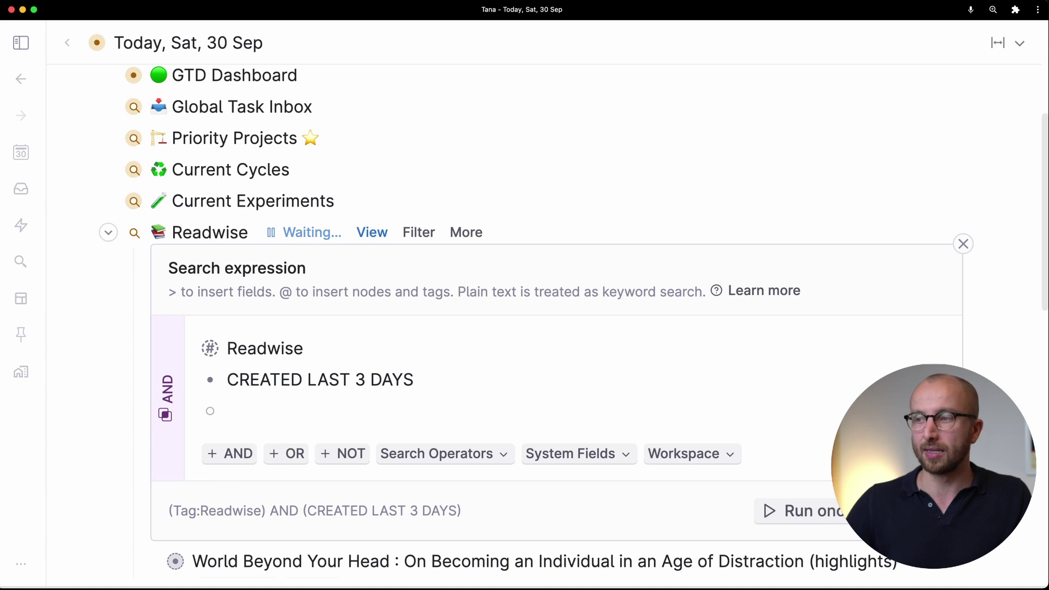
# - Expand the World Beyond Your Head book and move its Quotes query below Highlights
pyautogui.press('Escape')
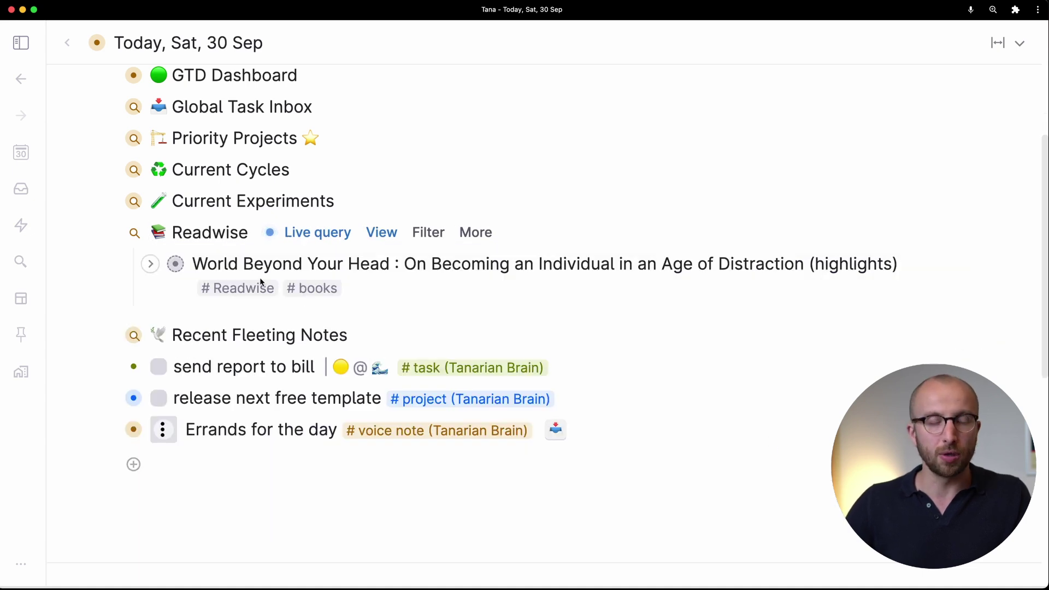
pyautogui.click(150, 264)
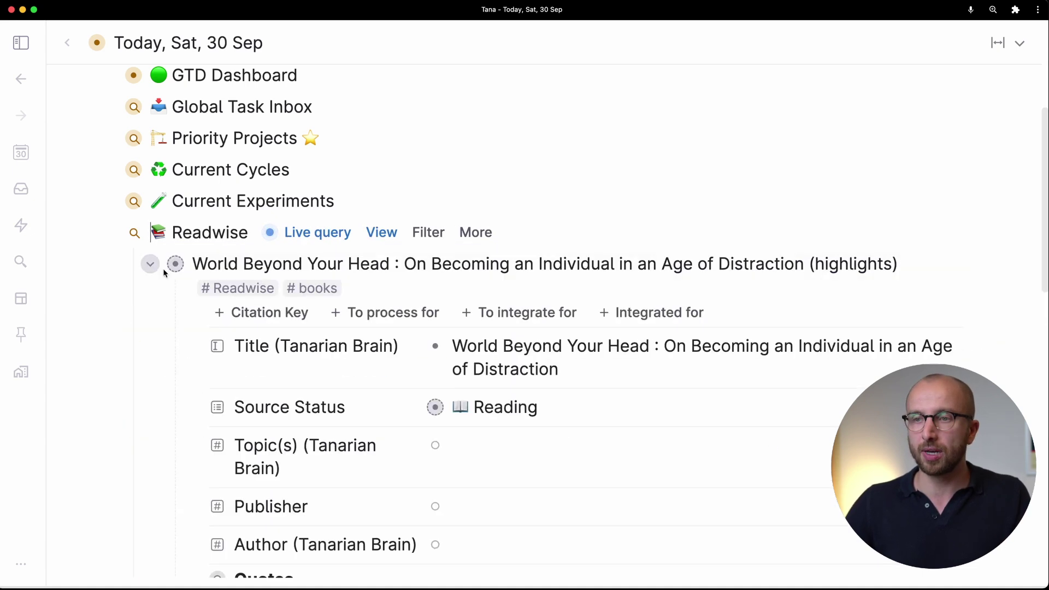
pyautogui.scroll(-3, 181, 289)
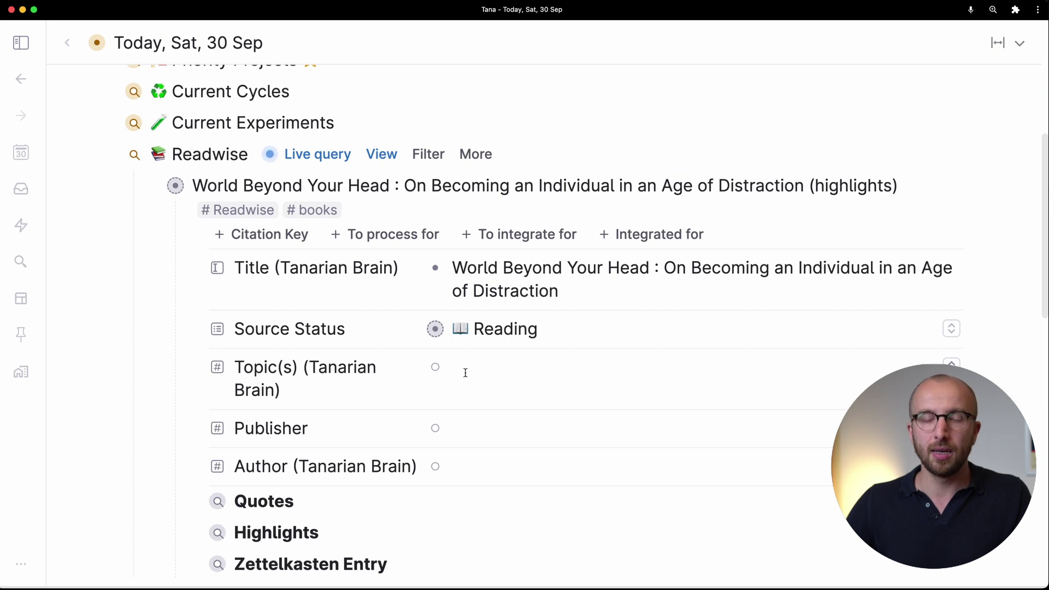
pyautogui.click(466, 470)
pyautogui.click(250, 504)
pyautogui.scroll(-3, 251, 504)
pyautogui.press('super+shift+Down')
# - Expand Highlights and the first cook highlight, placing the caret in its empty Topic(s) field
pyautogui.click(192, 497)
pyautogui.scroll(-6, 398, 476)
pyautogui.scroll(-4, 501, 397)
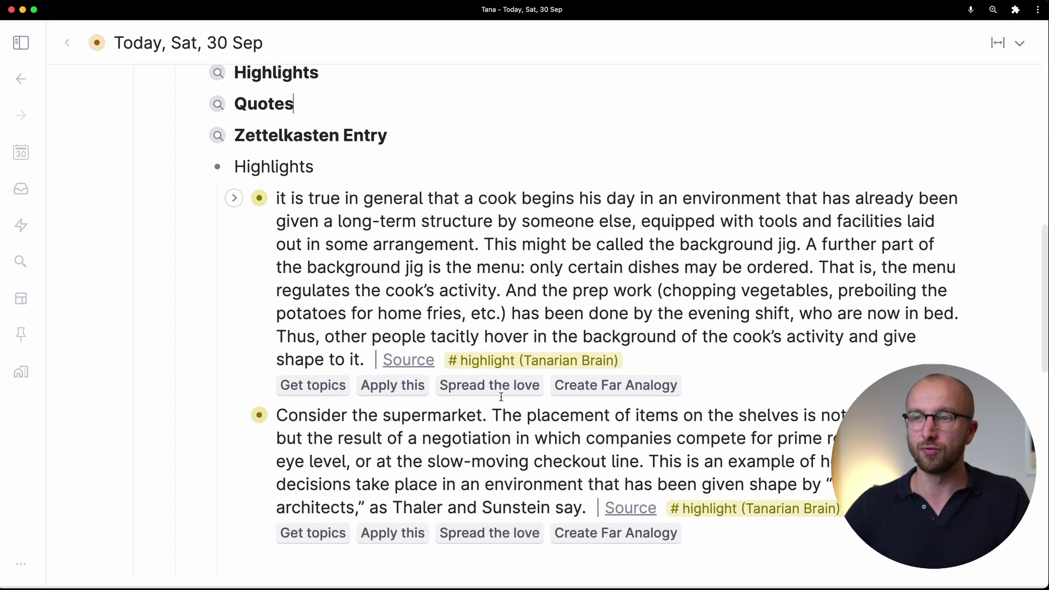
pyautogui.click(235, 179)
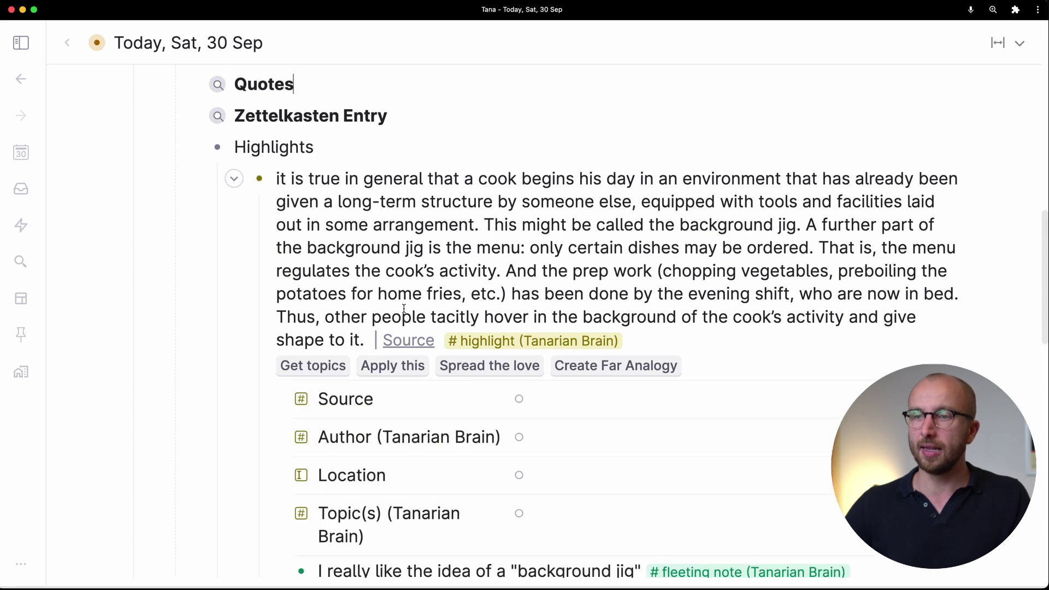
pyautogui.scroll(-3, 566, 433)
pyautogui.click(566, 432)
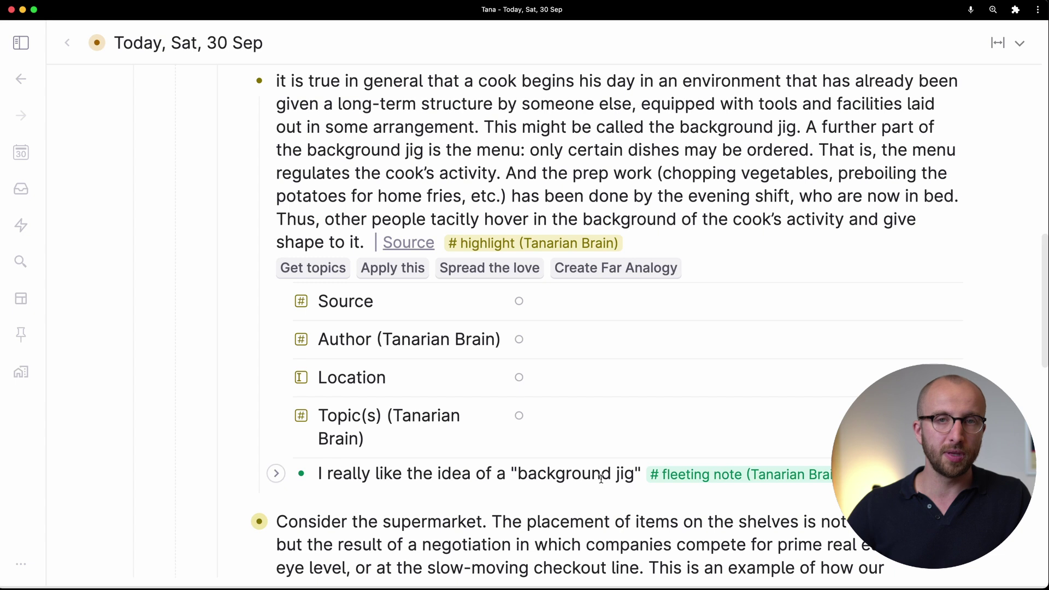
pyautogui.scroll(1, 601, 479)
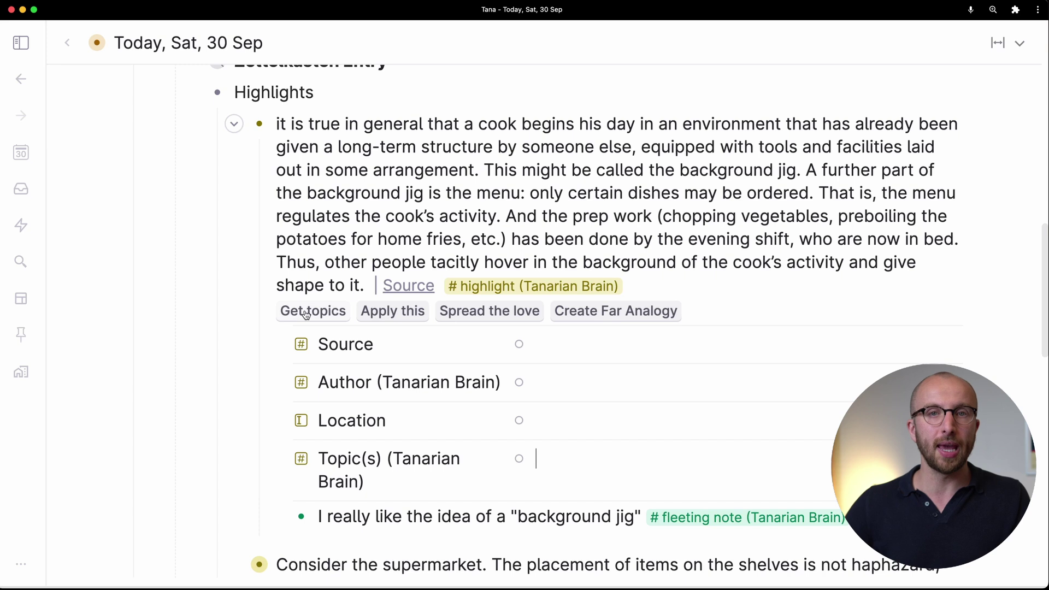
# - Generate the cook highlight's topics: Cooking, Restaurant Industry and Background Jig
pyautogui.click(306, 312)
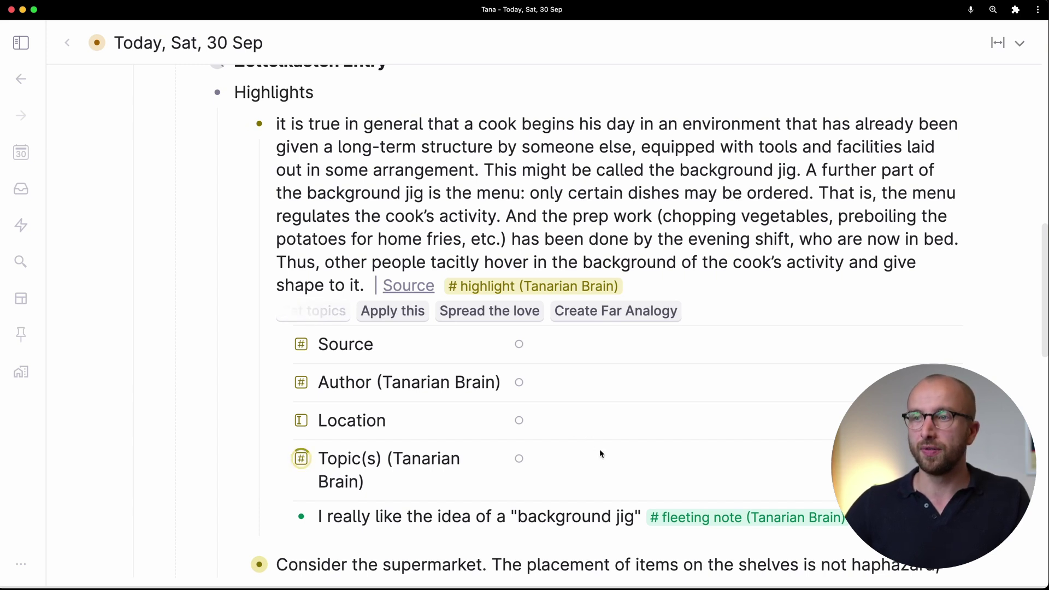
pyautogui.scroll(-1, 601, 449)
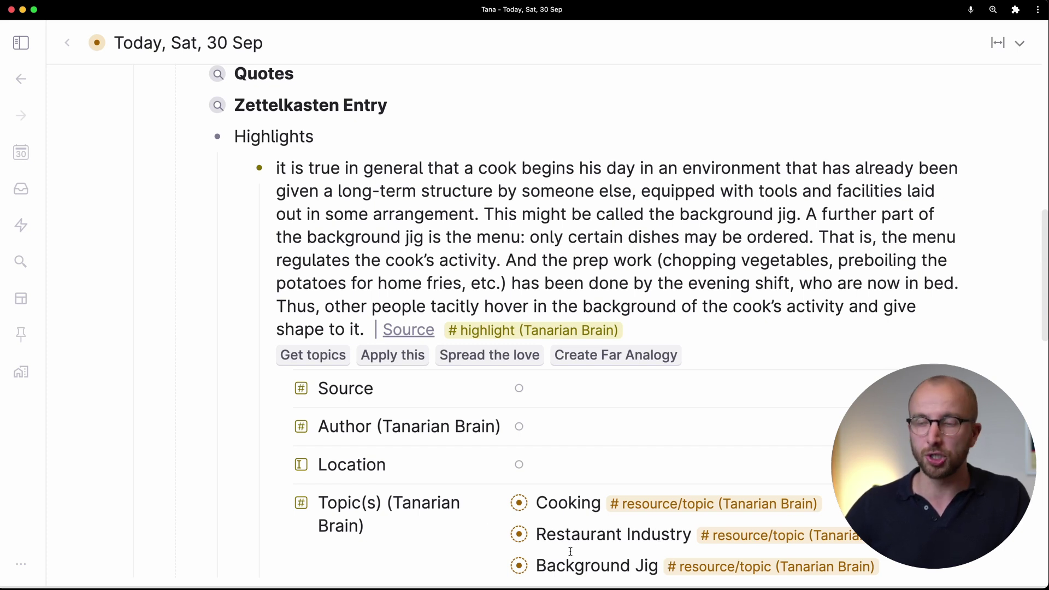
pyautogui.scroll(-3, 571, 551)
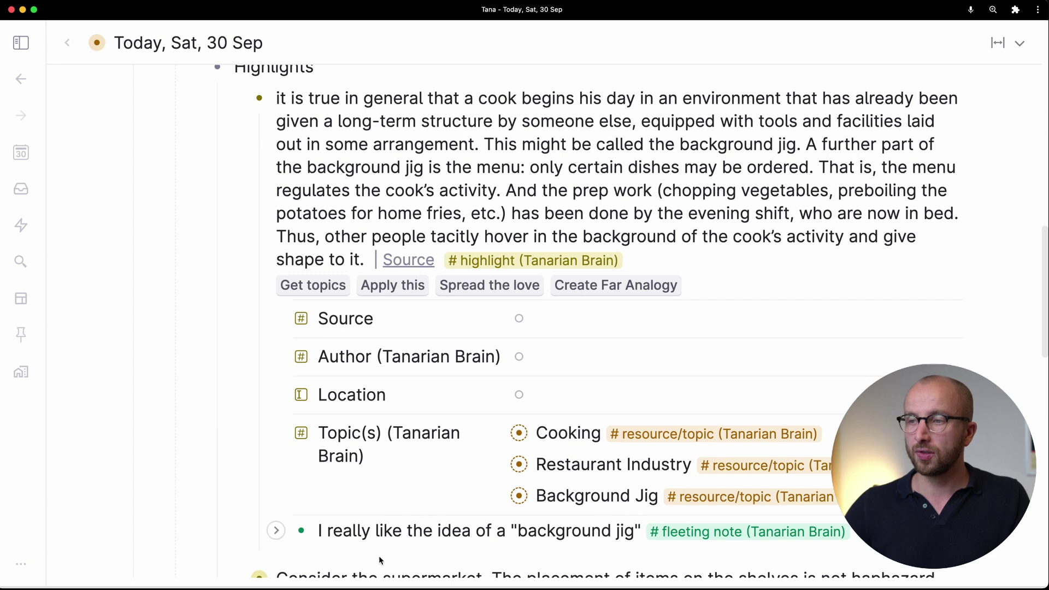
# - Add a Background Jig reference to the fleeting note's Topic(s), then collapse the note
pyautogui.click(277, 531)
pyautogui.scroll(-5, 550, 414)
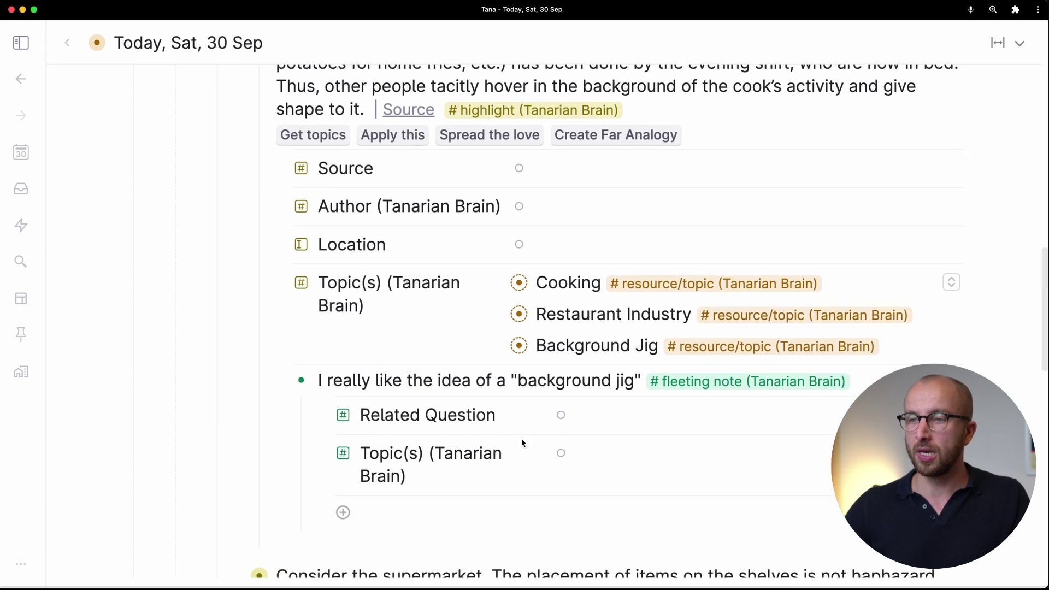
pyautogui.moveTo(571, 347); pyautogui.dragTo(605, 440)
pyautogui.write('Background Jig')
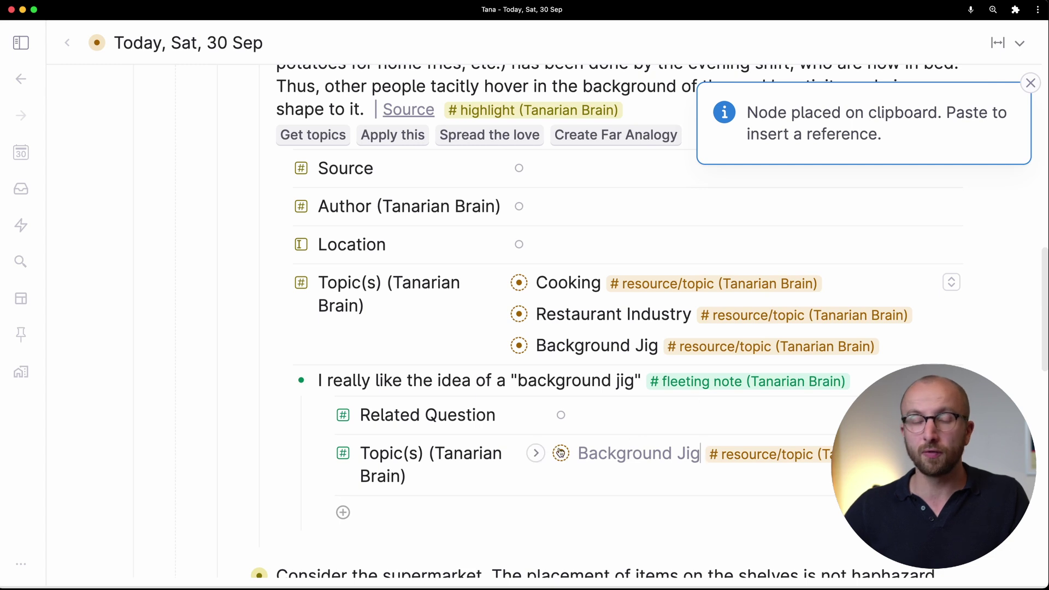
pyautogui.moveTo(561, 453)
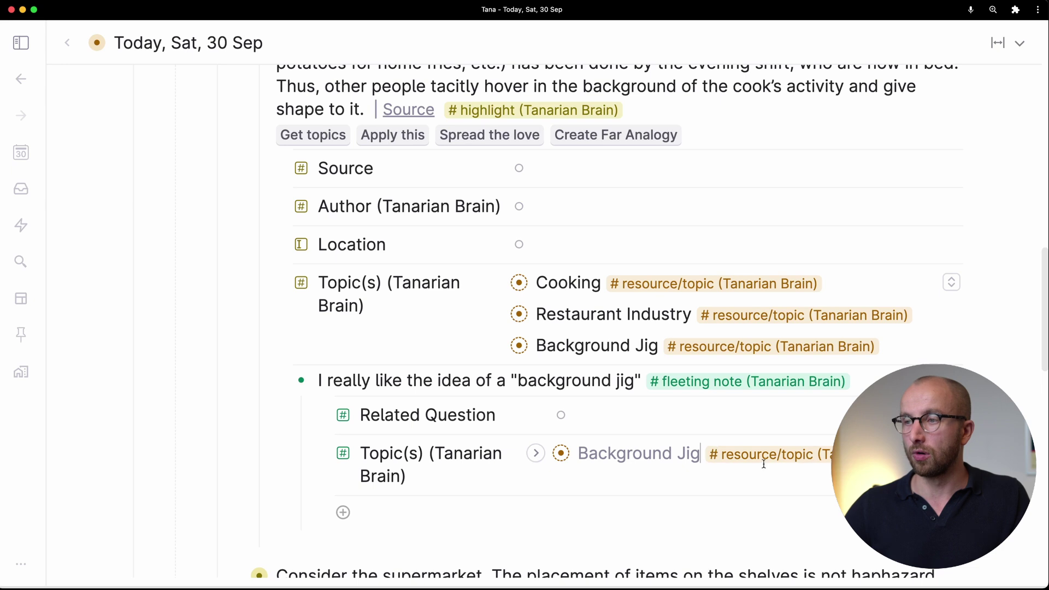
pyautogui.click(680, 452)
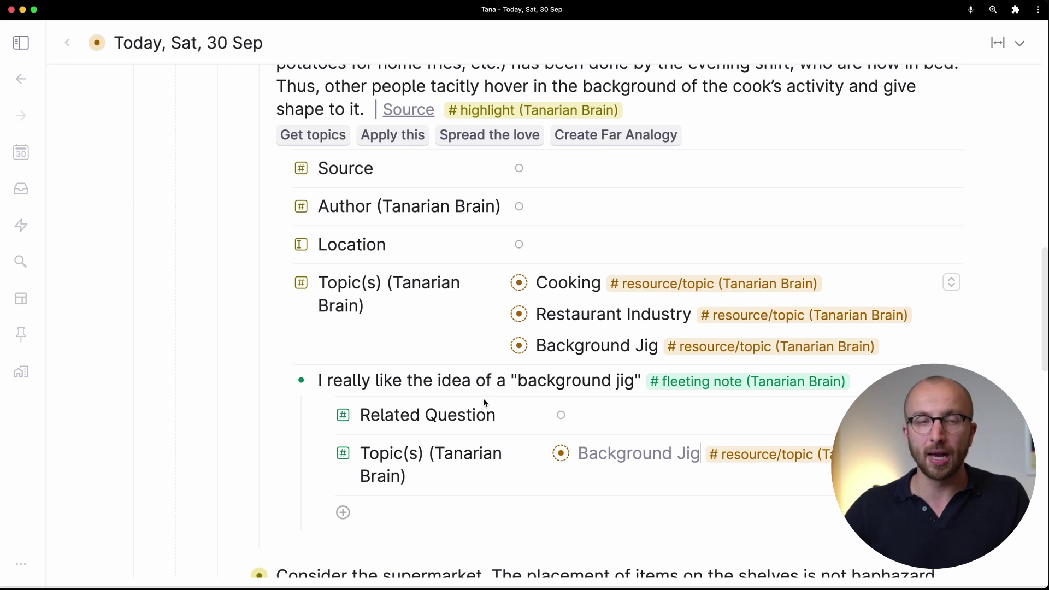
pyautogui.scroll(1, 602, 470)
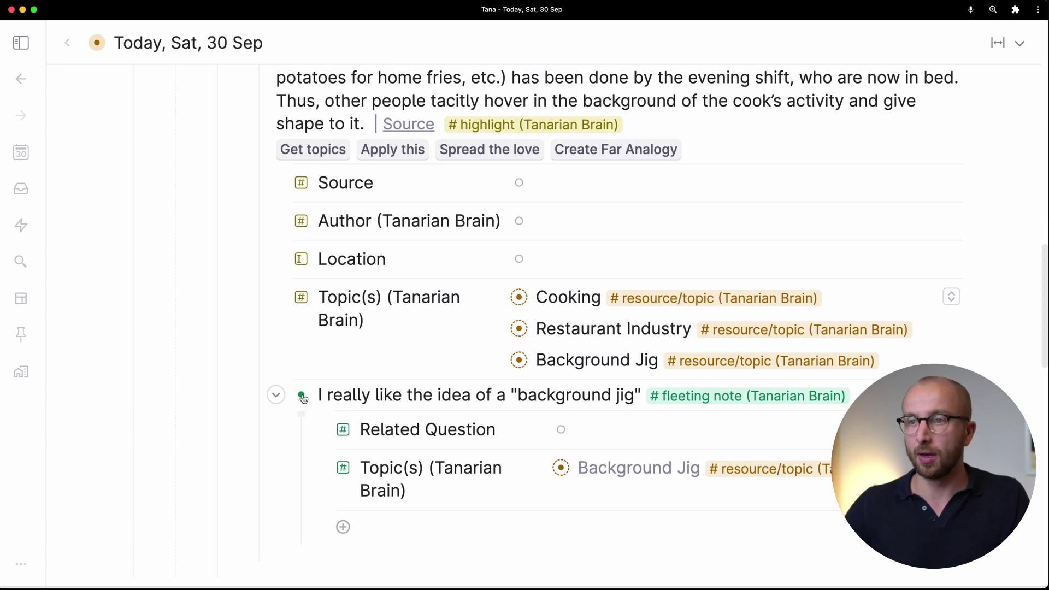
pyautogui.click(278, 396)
# - Create a new fleeting note from the cook highlight with the Spread the love command
pyautogui.scroll(4, 278, 396)
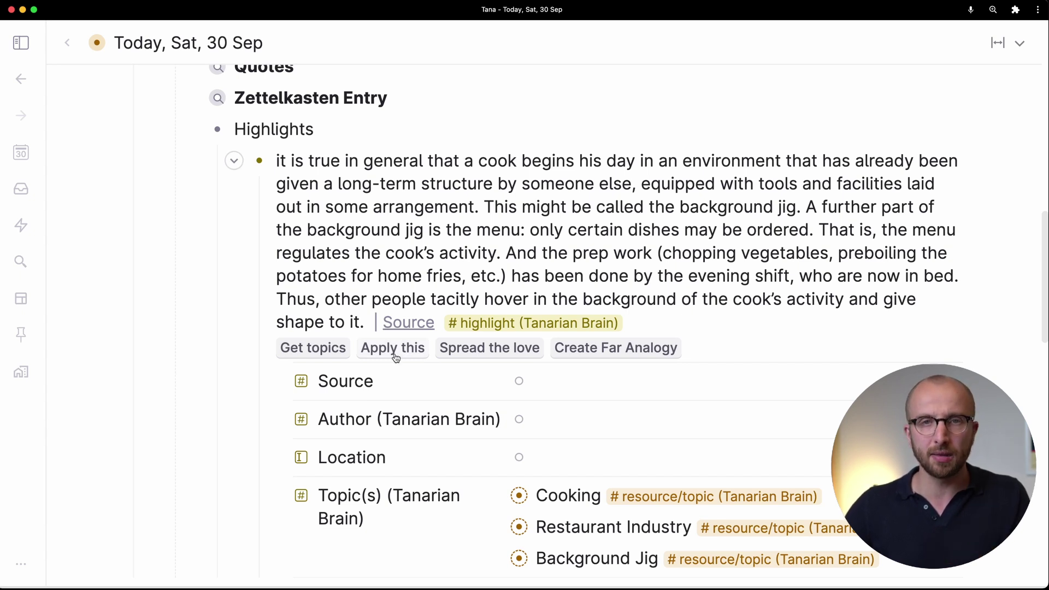
pyautogui.click(494, 350)
pyautogui.scroll(-4, 567, 386)
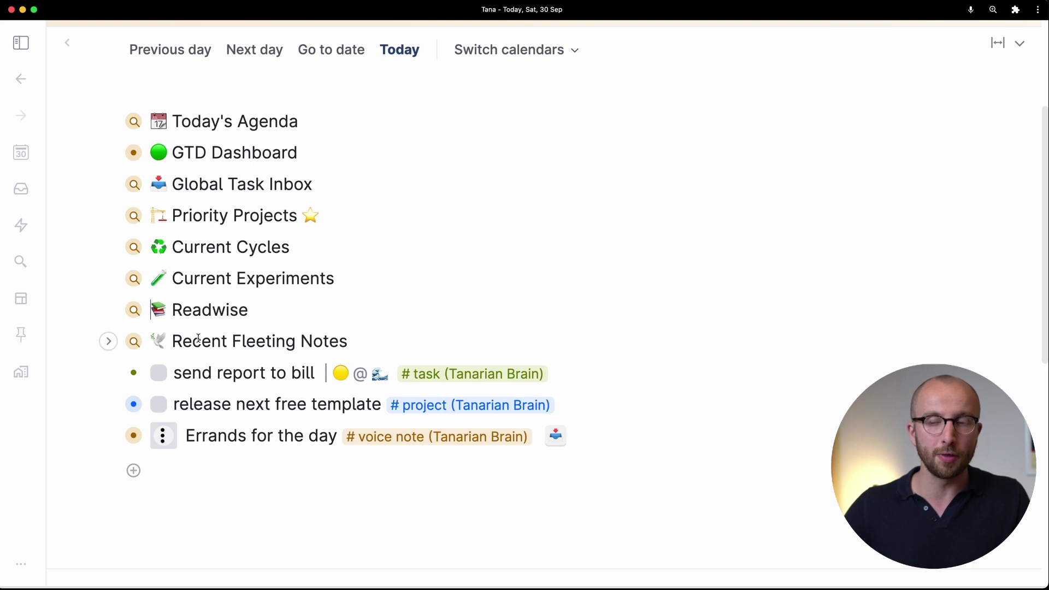
pyautogui.click(108, 341)
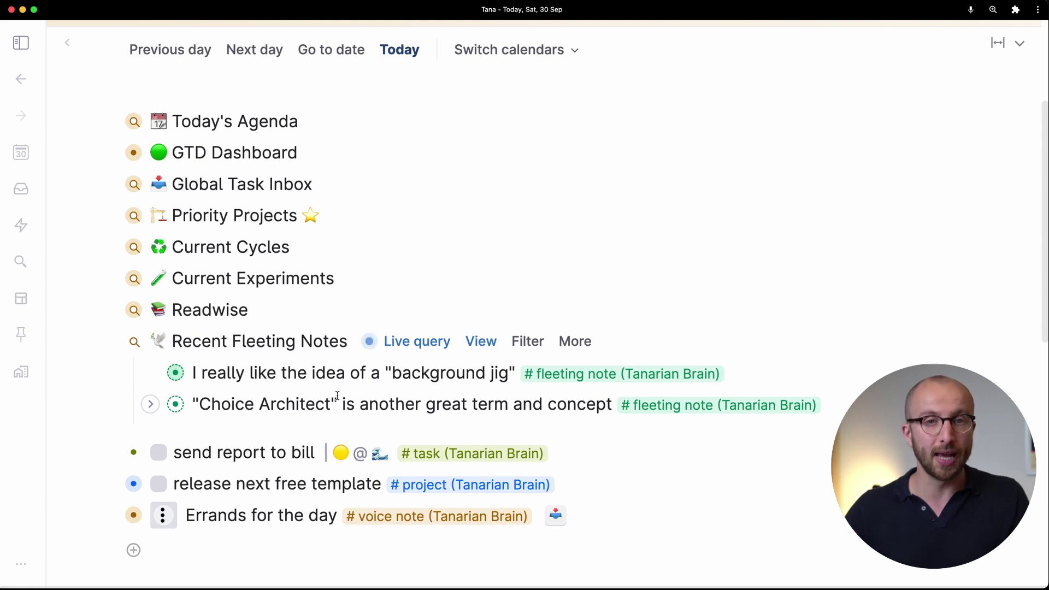
pyautogui.scroll(4, 472, 465)
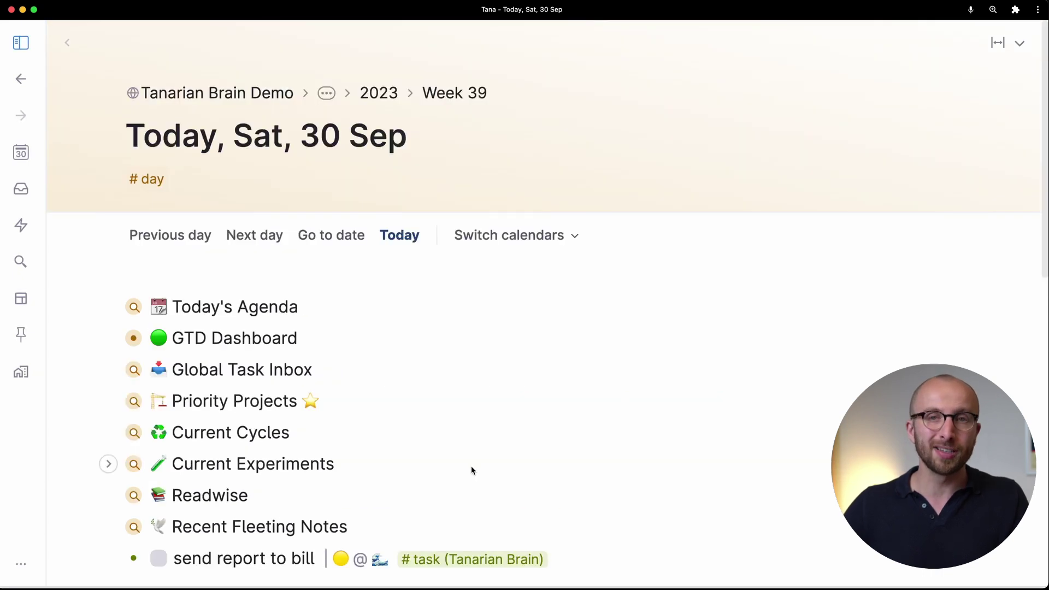
# - Open the Horizons page from the sidebar and expand the Super Cycles query
pyautogui.click(21, 43)
pyautogui.scroll(-1, 142, 382)
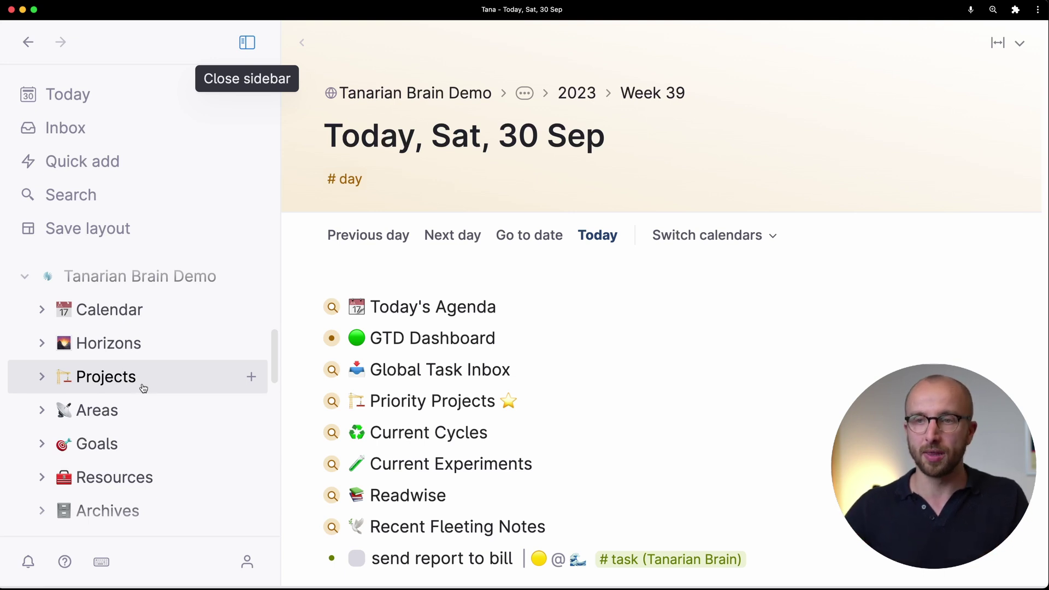
pyautogui.click(155, 348)
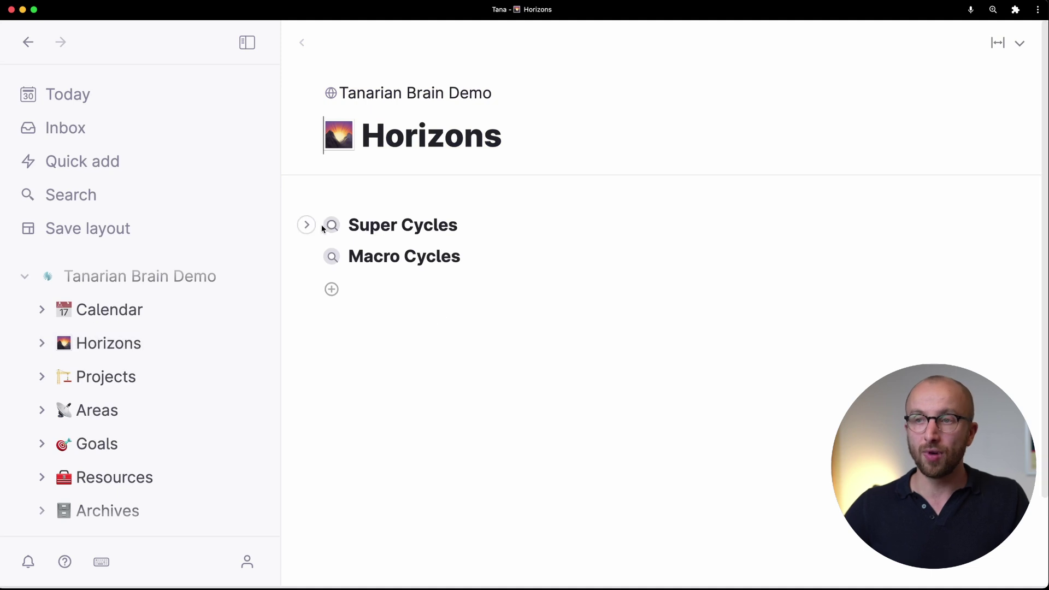
pyautogui.click(307, 225)
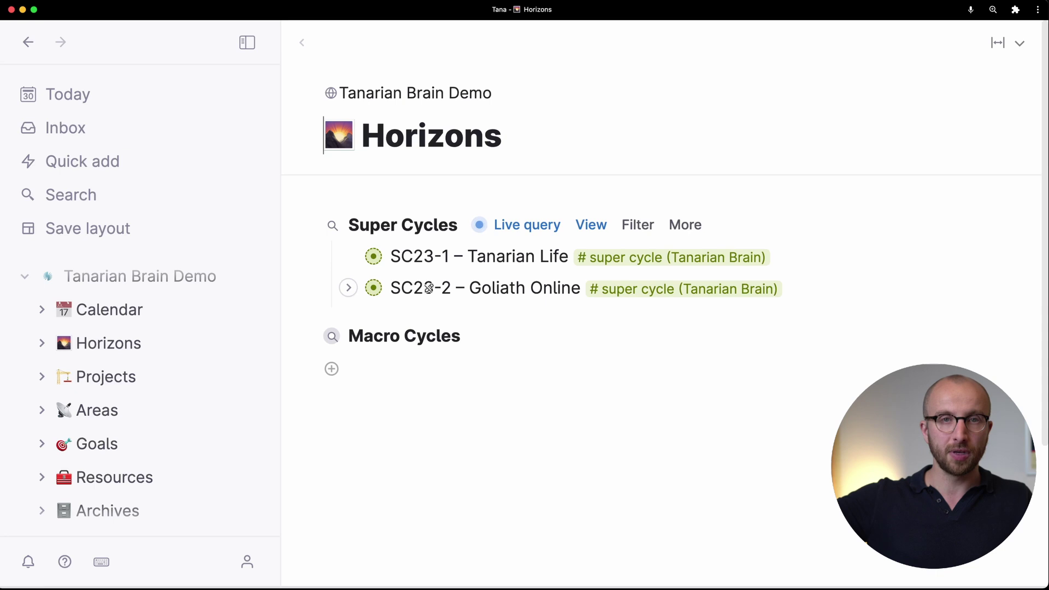
# - Switch the Macro Cycles query from Calendar to a List of MC23-01 to MC23-05
pyautogui.scroll(-5, 465, 432)
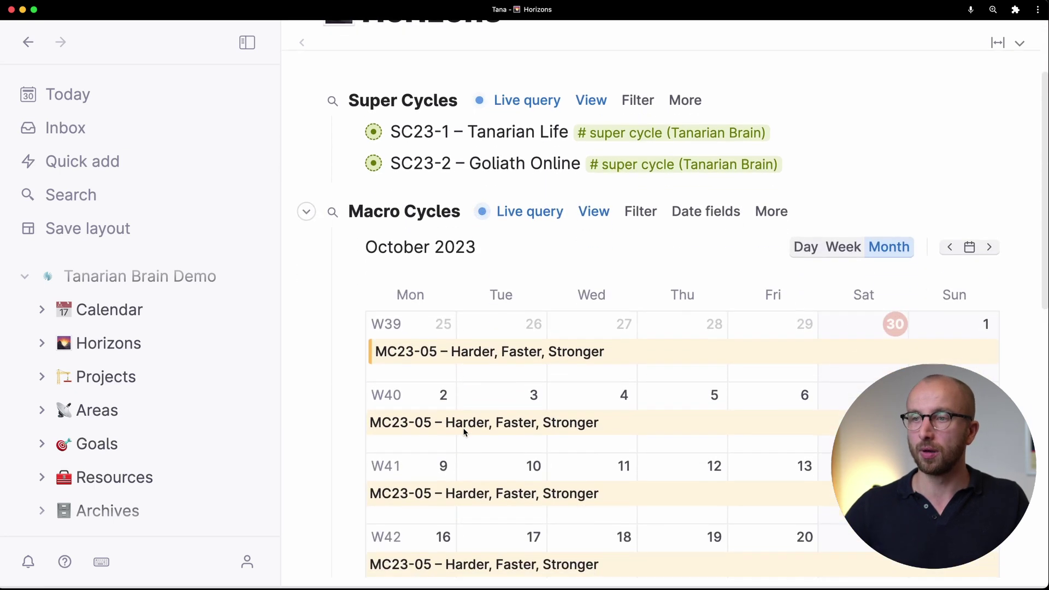
pyautogui.scroll(-1, 526, 478)
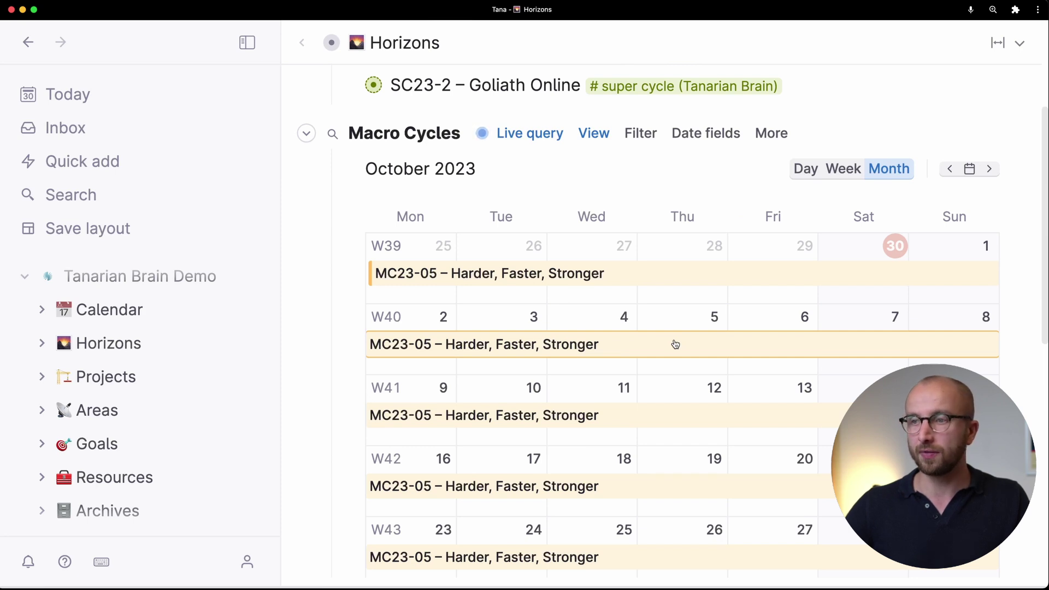
pyautogui.scroll(-3, 676, 344)
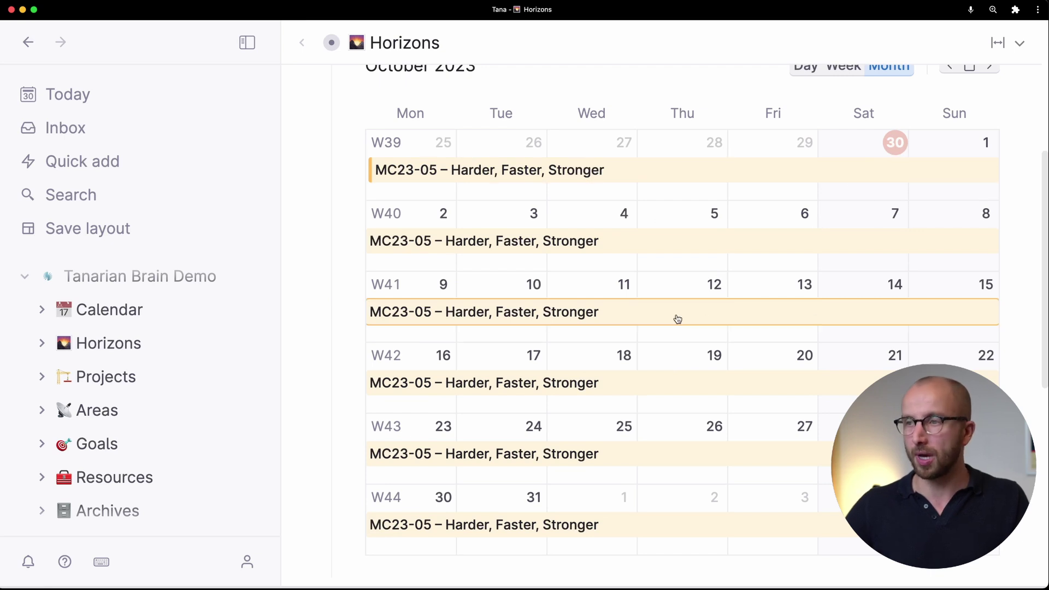
pyautogui.scroll(2, 678, 320)
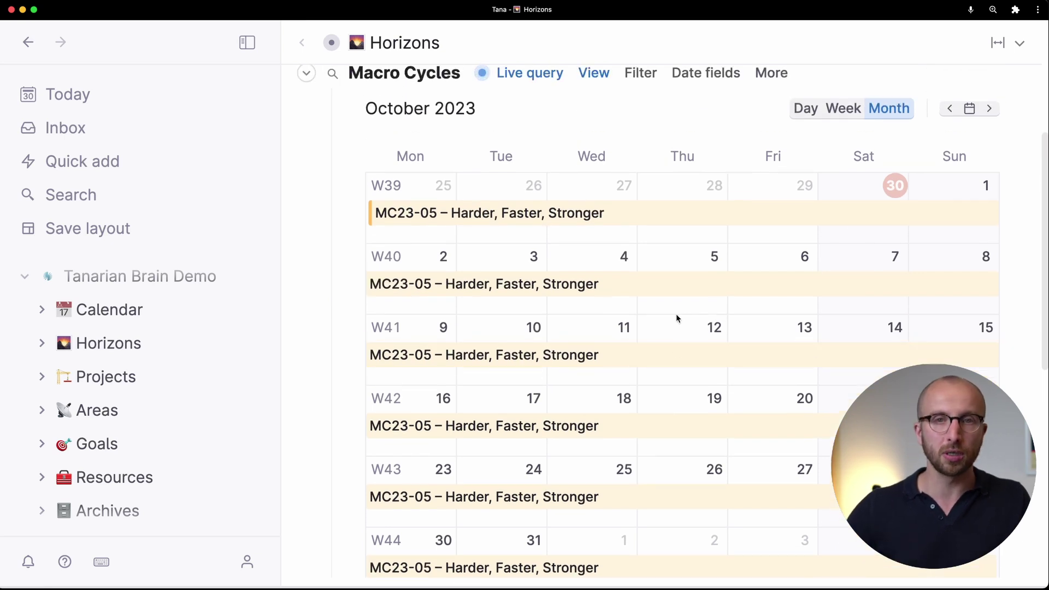
pyautogui.scroll(5, 677, 314)
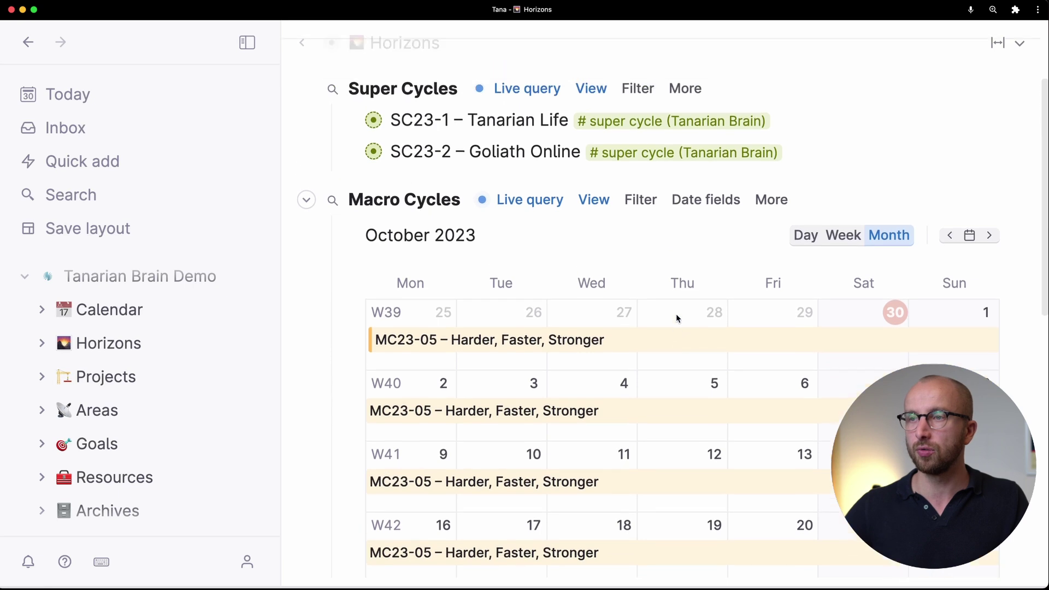
pyautogui.click(592, 202)
pyautogui.click(633, 244)
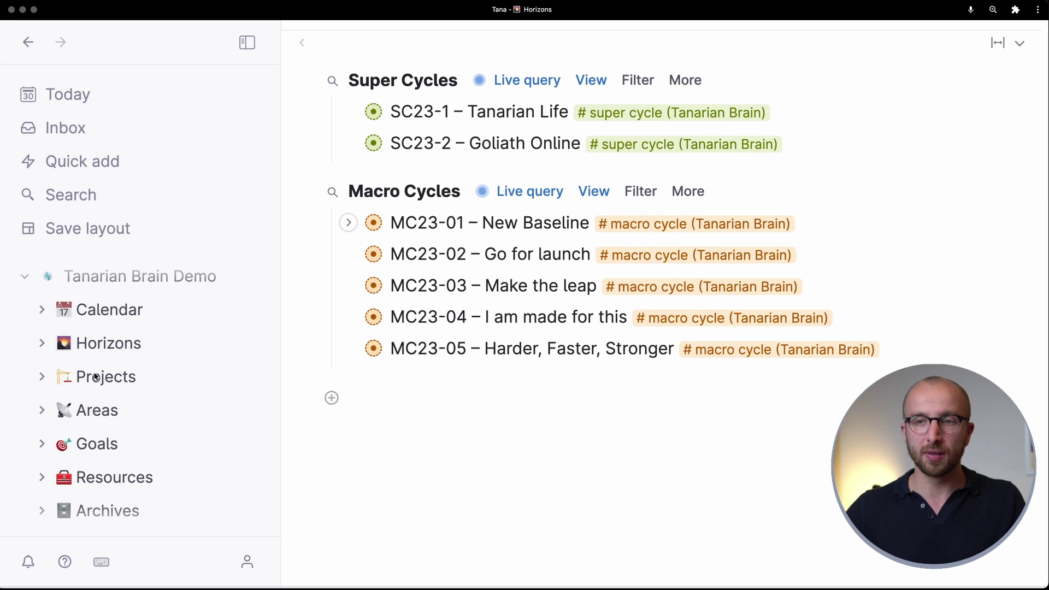
# - Open the Projects page and check the deadlifting project's status, keeping it In Progress
pyautogui.click(101, 380)
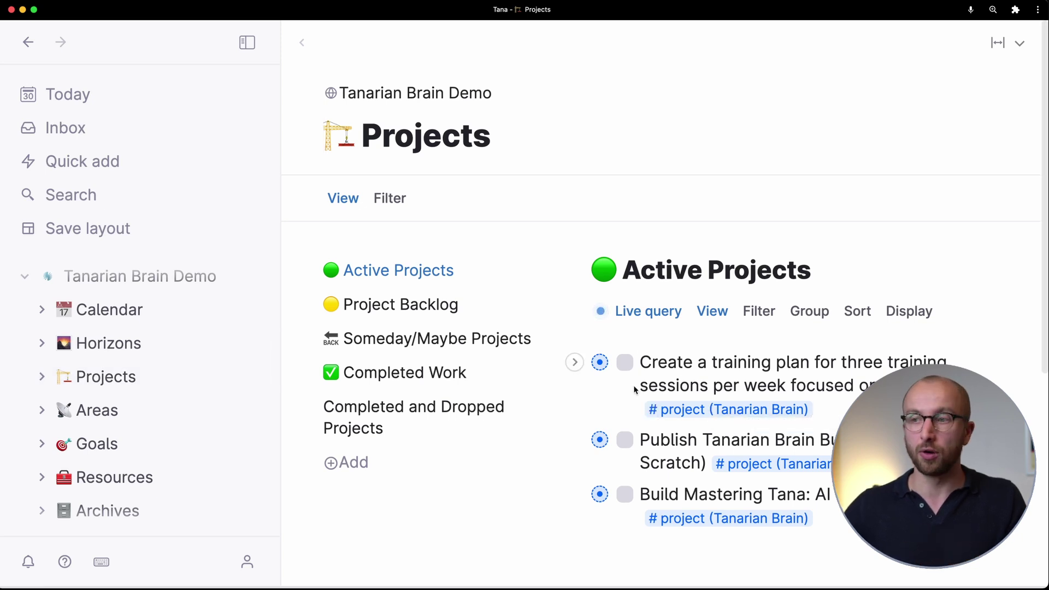
pyautogui.scroll(-3, 574, 363)
pyautogui.click(575, 199)
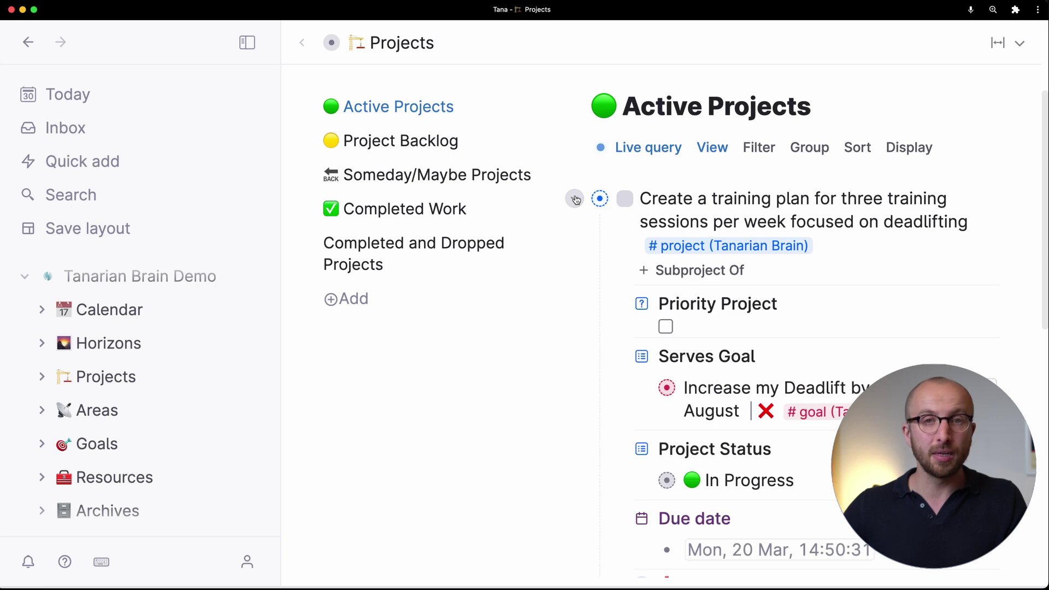
pyautogui.scroll(-1, 773, 440)
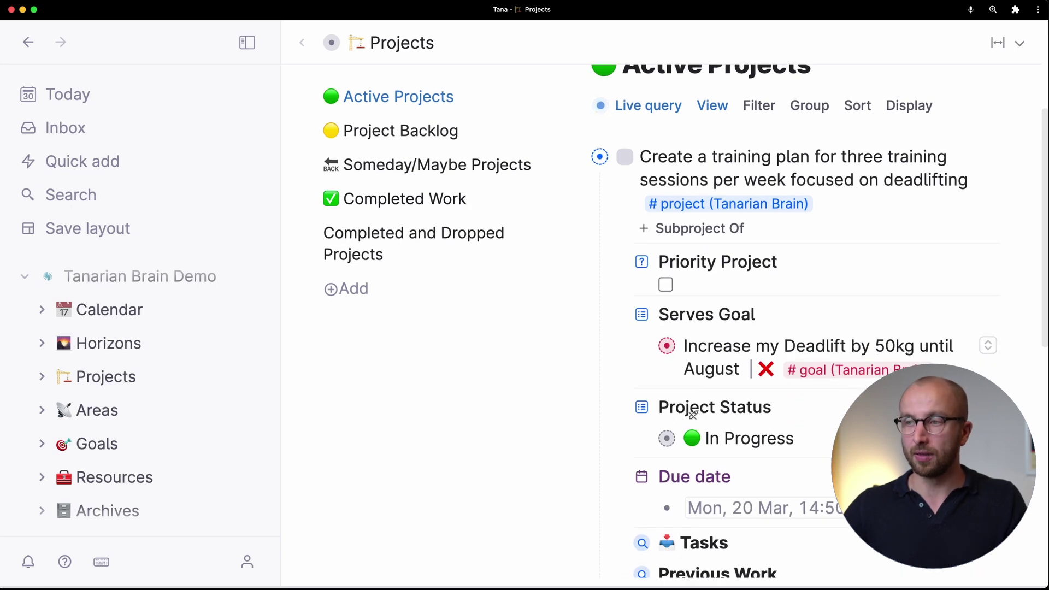
pyautogui.click(749, 438)
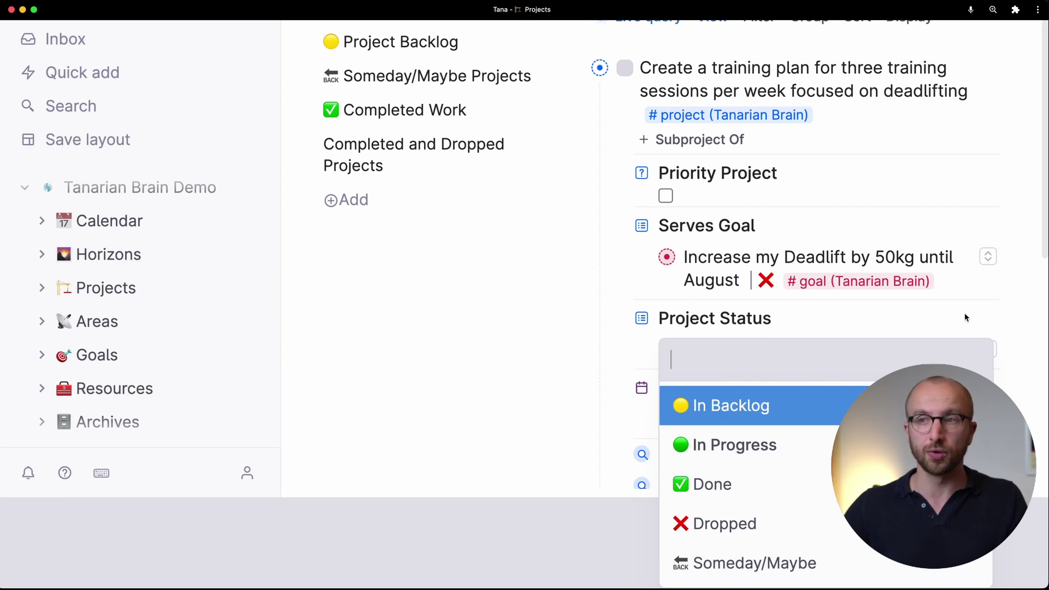
pyautogui.press('Down')
pyautogui.press('Return')
pyautogui.scroll(3, 965, 317)
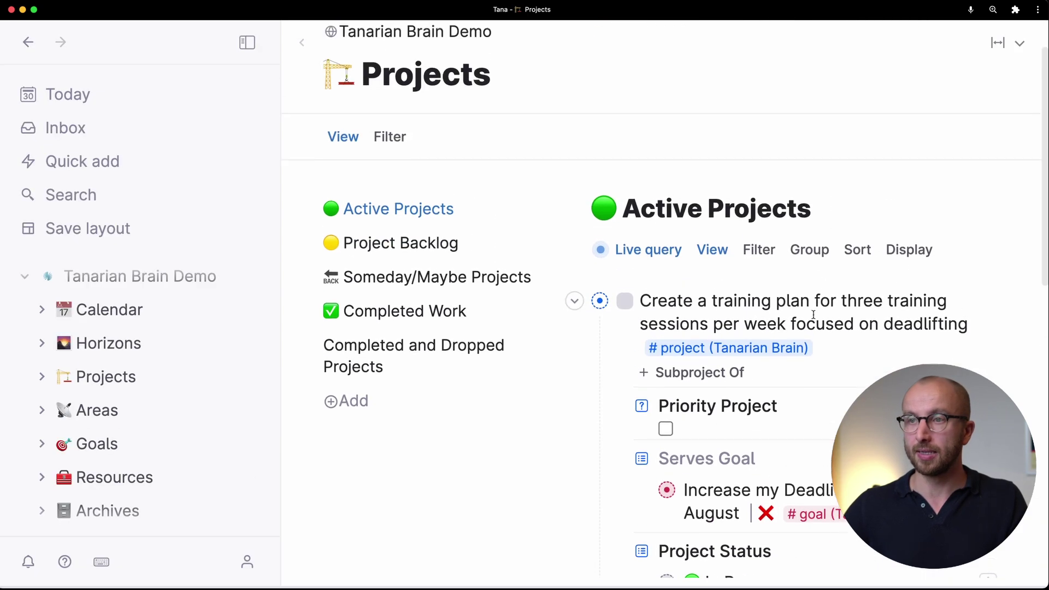
# - Step through Project Backlog and Someday/Maybe to the Completed and Dropped Projects view
pyautogui.click(437, 243)
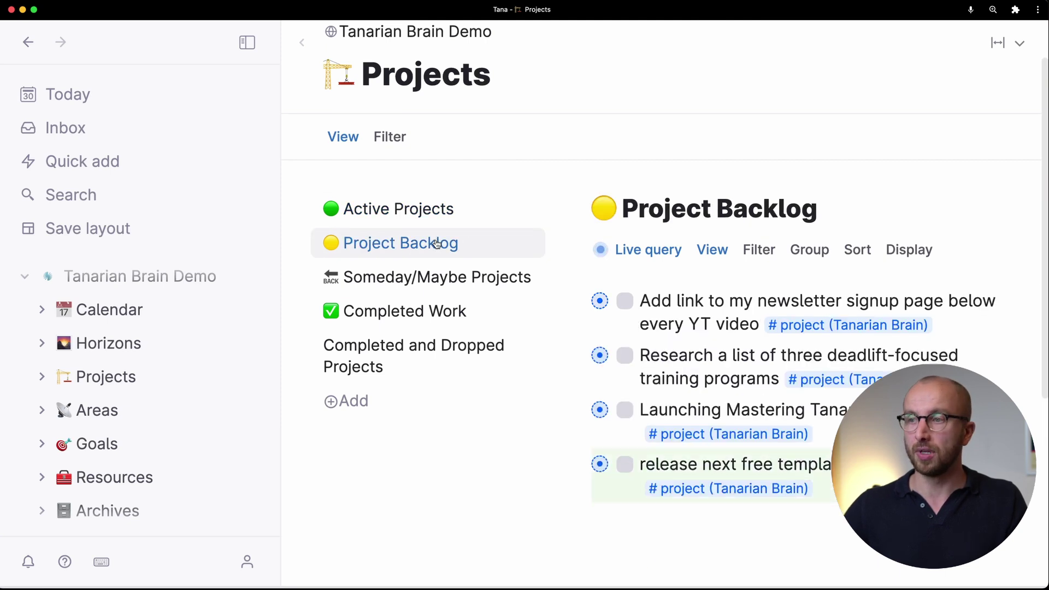
pyautogui.click(436, 276)
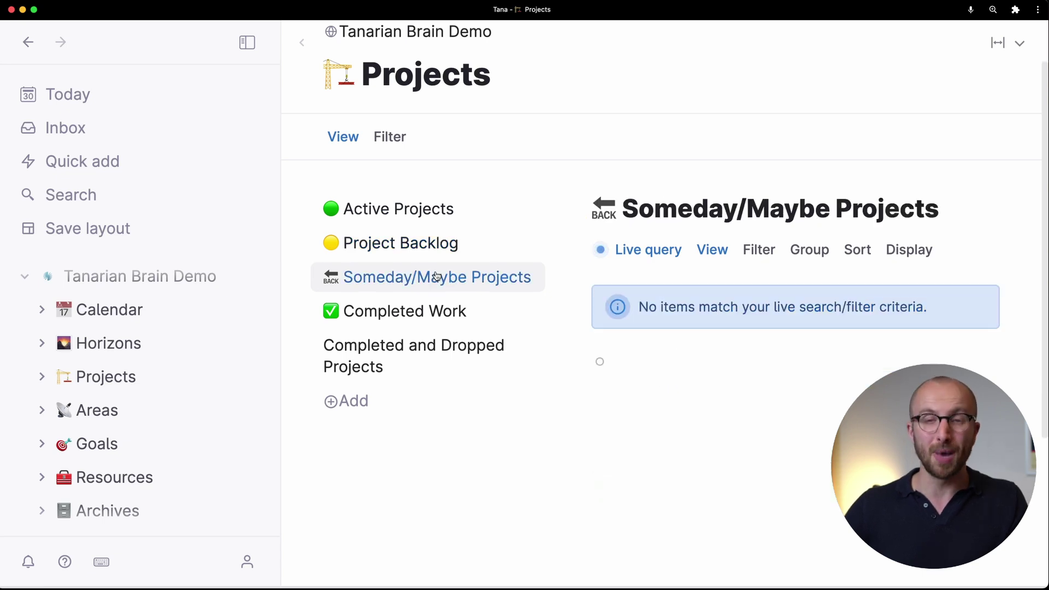
pyautogui.click(430, 349)
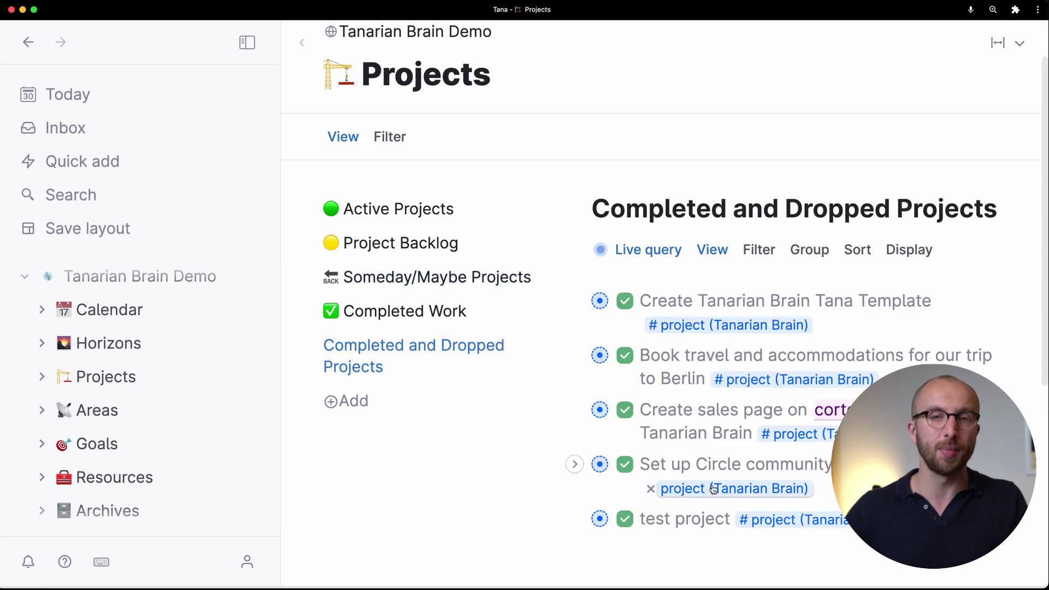
pyautogui.moveTo(714, 489)
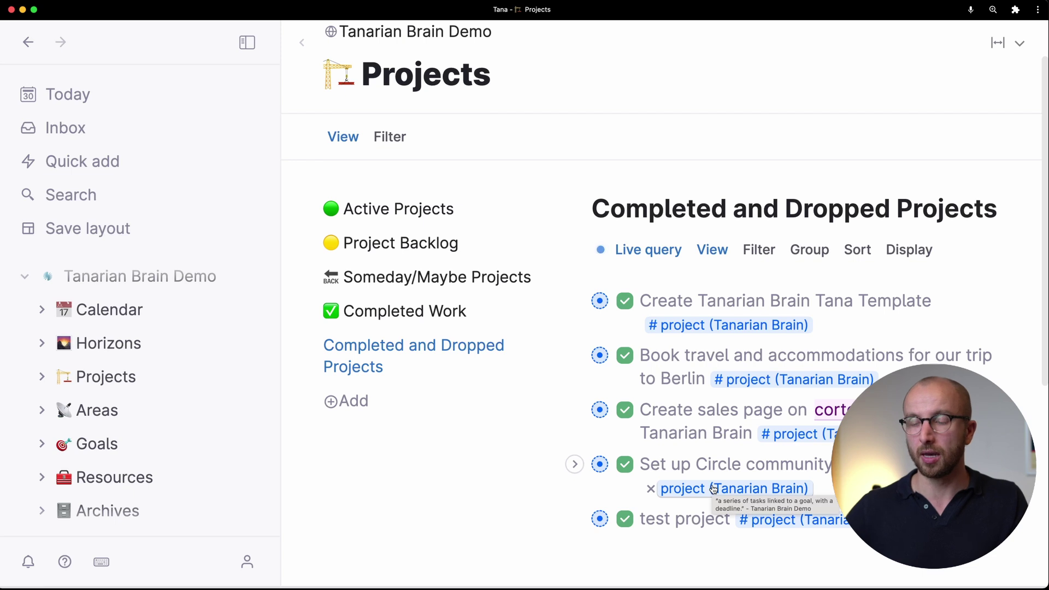
# - Show the Completed Work view and briefly expand its completed Tasks
pyautogui.click(424, 316)
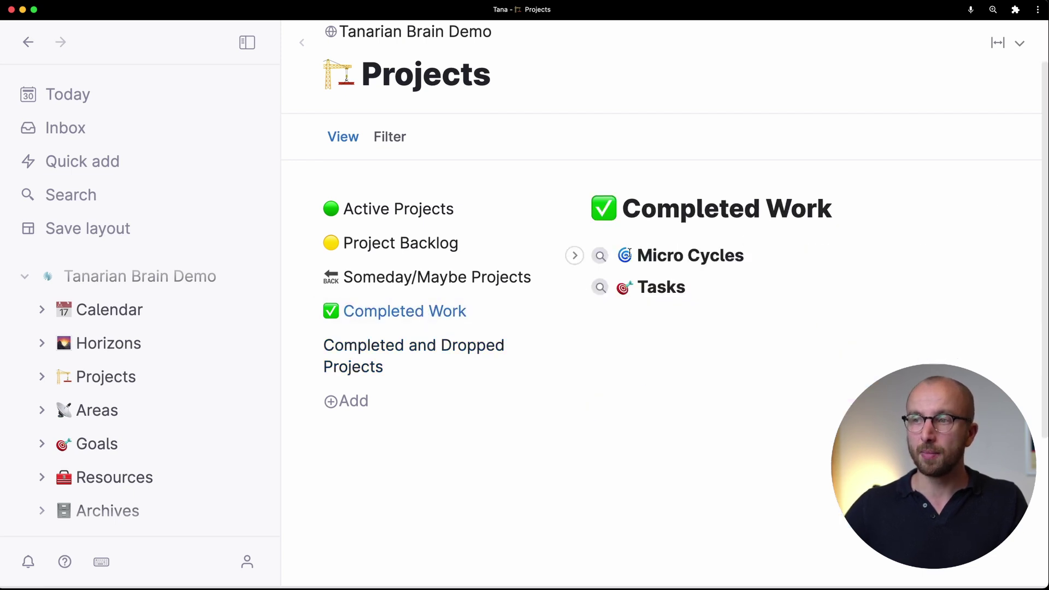
pyautogui.click(575, 288)
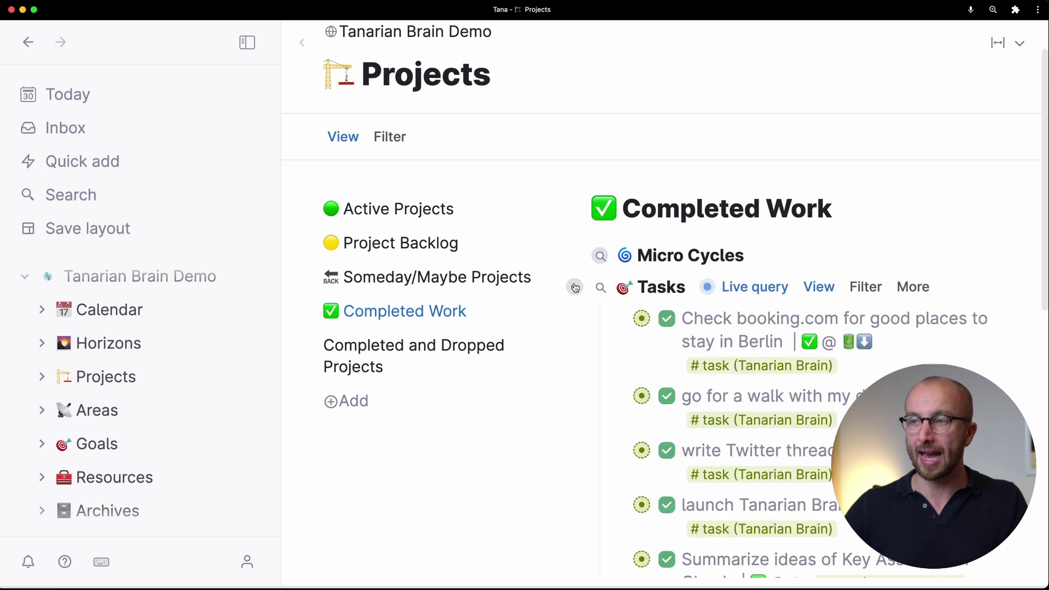
pyautogui.click(576, 288)
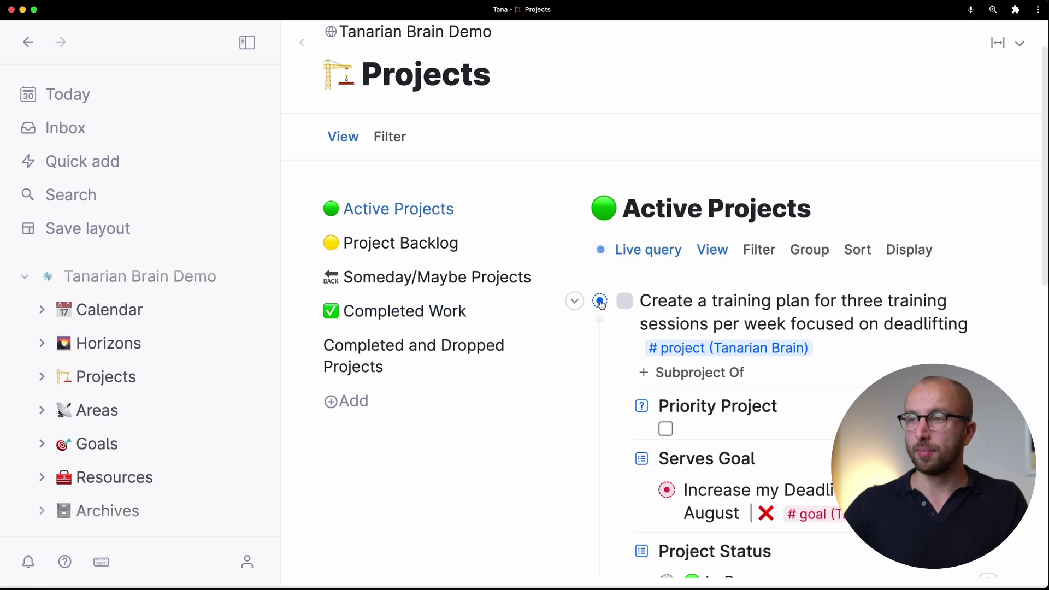
# - Open the deadlifting training-plan project as its own page and review its Tasks
pyautogui.click(600, 301)
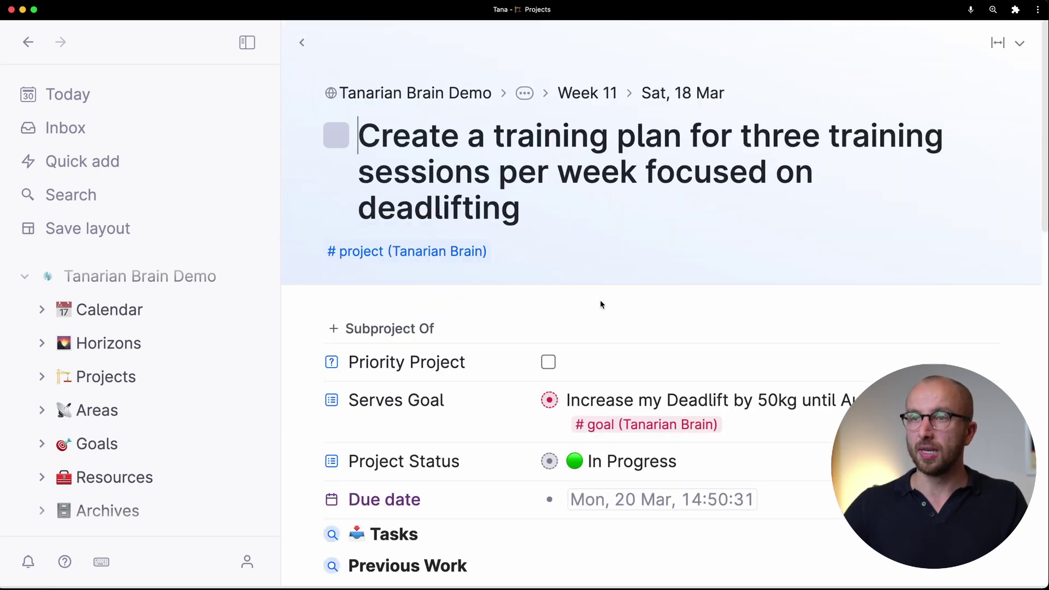
pyautogui.scroll(-5, 600, 307)
pyautogui.scroll(3, 613, 379)
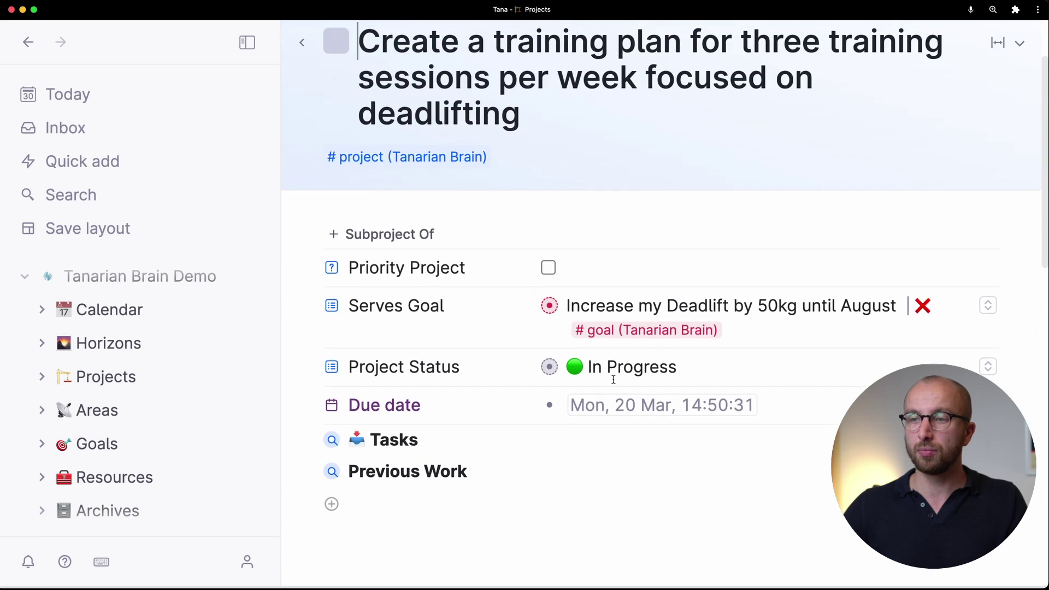
pyautogui.click(315, 438)
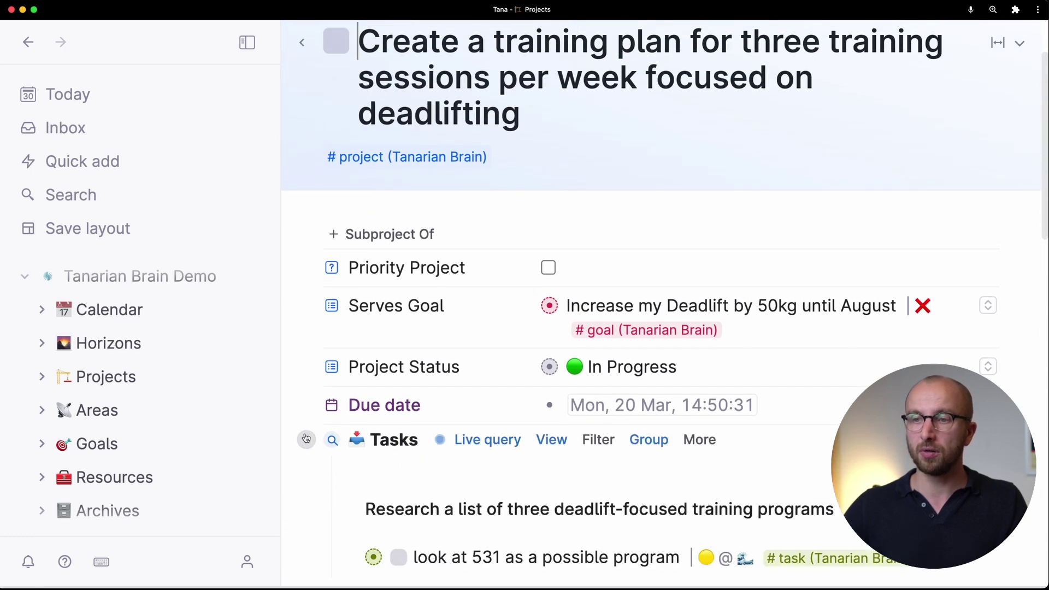
pyautogui.scroll(-3, 422, 472)
pyautogui.scroll(1, 529, 366)
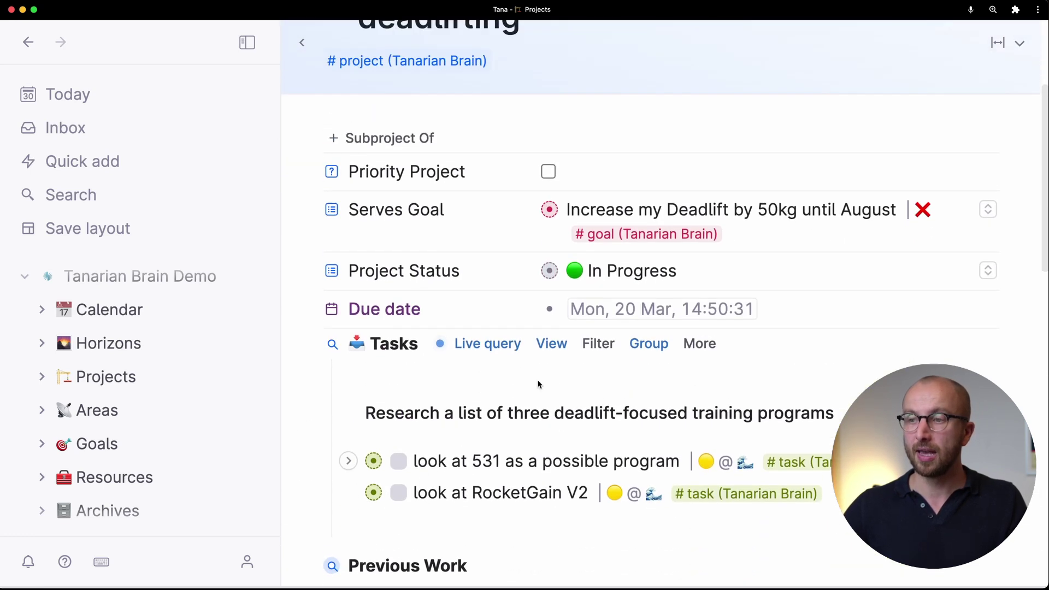
pyautogui.scroll(1, 503, 409)
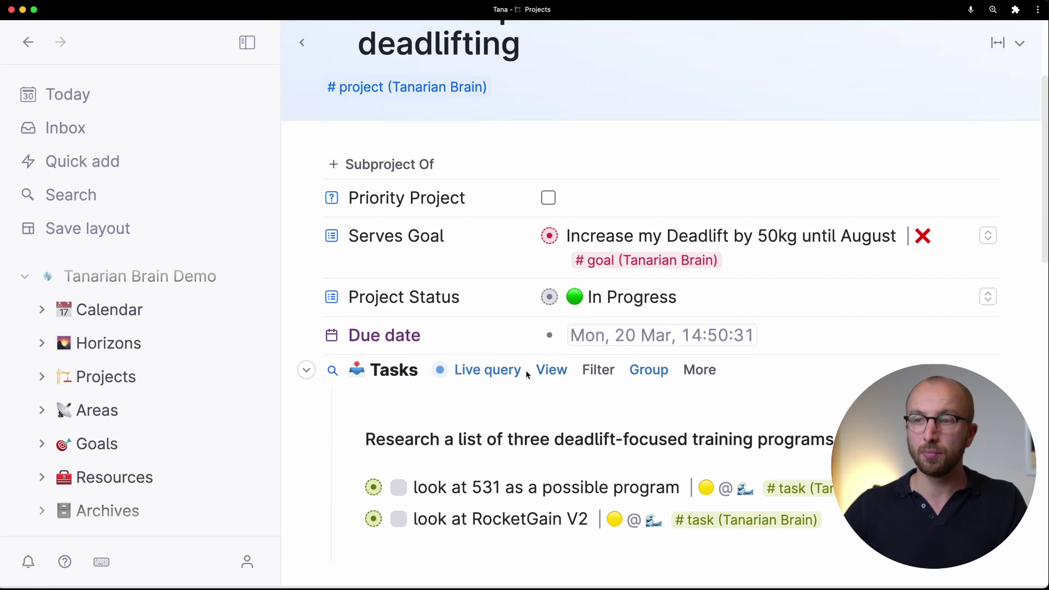
pyautogui.scroll(-3, 552, 485)
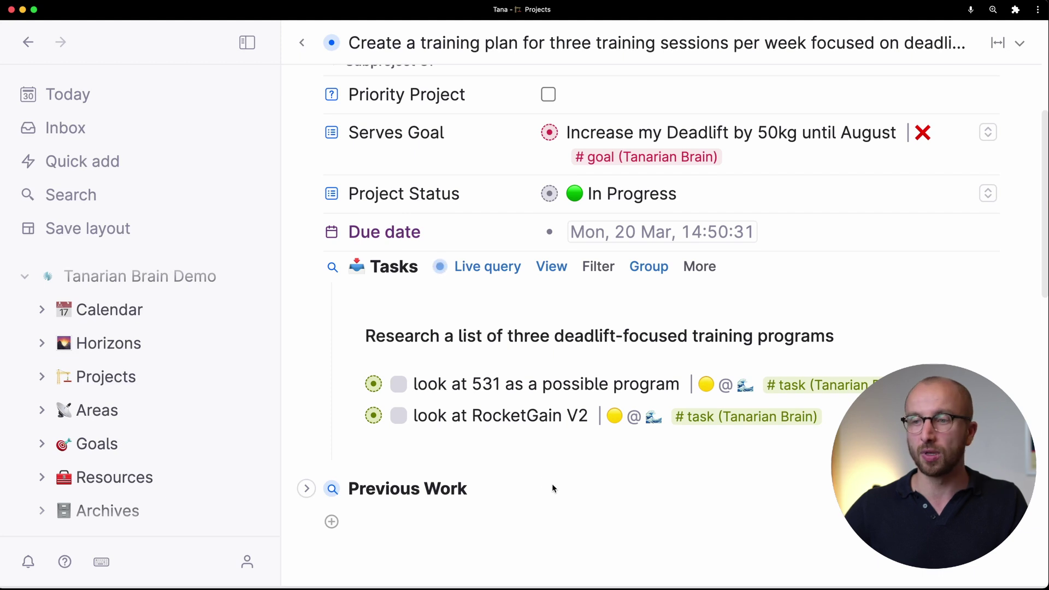
pyautogui.click(306, 267)
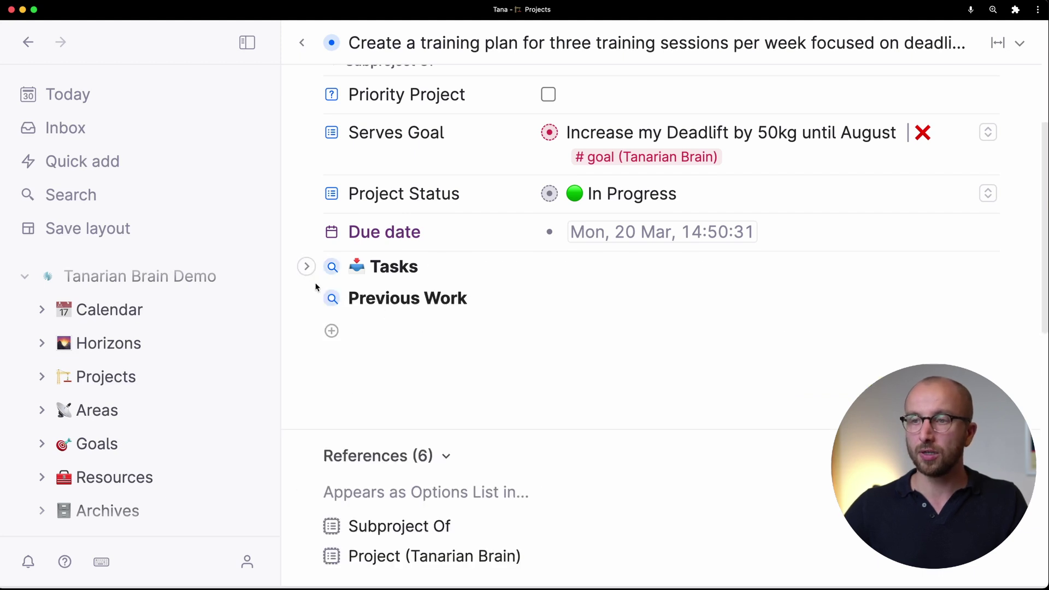
# - Inspect the project's Previous Work query and its search expression, then collapse it
pyautogui.click(307, 298)
pyautogui.click(527, 298)
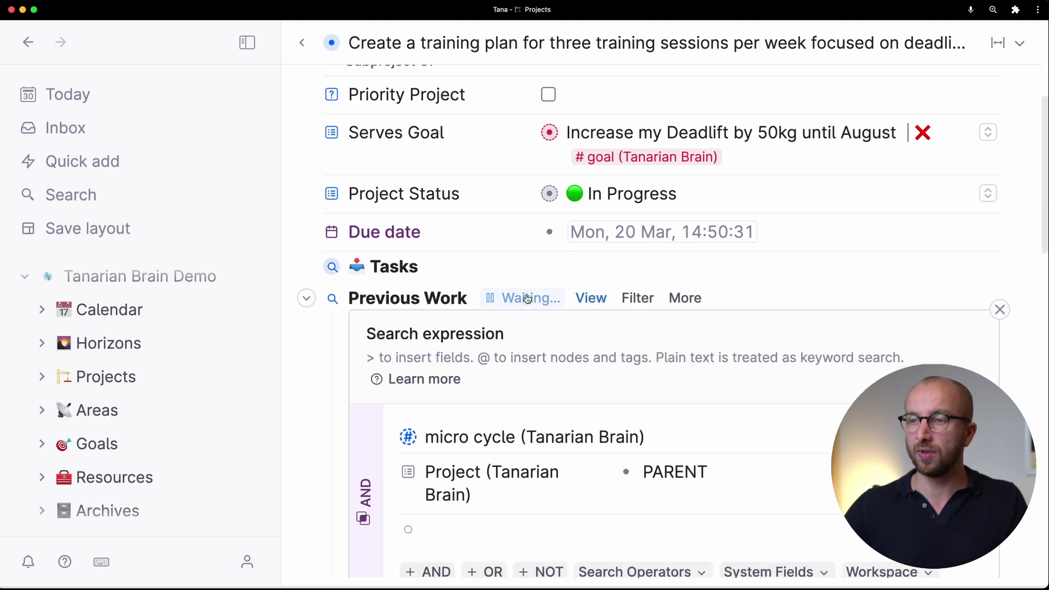
pyautogui.click(513, 299)
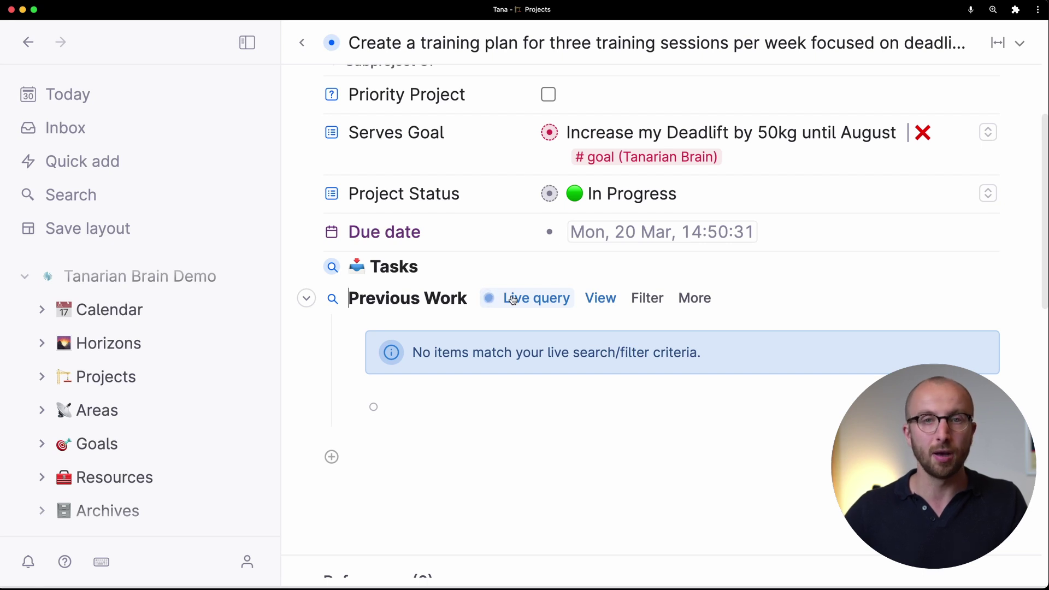
pyautogui.click(514, 300)
pyautogui.scroll(5, 529, 217)
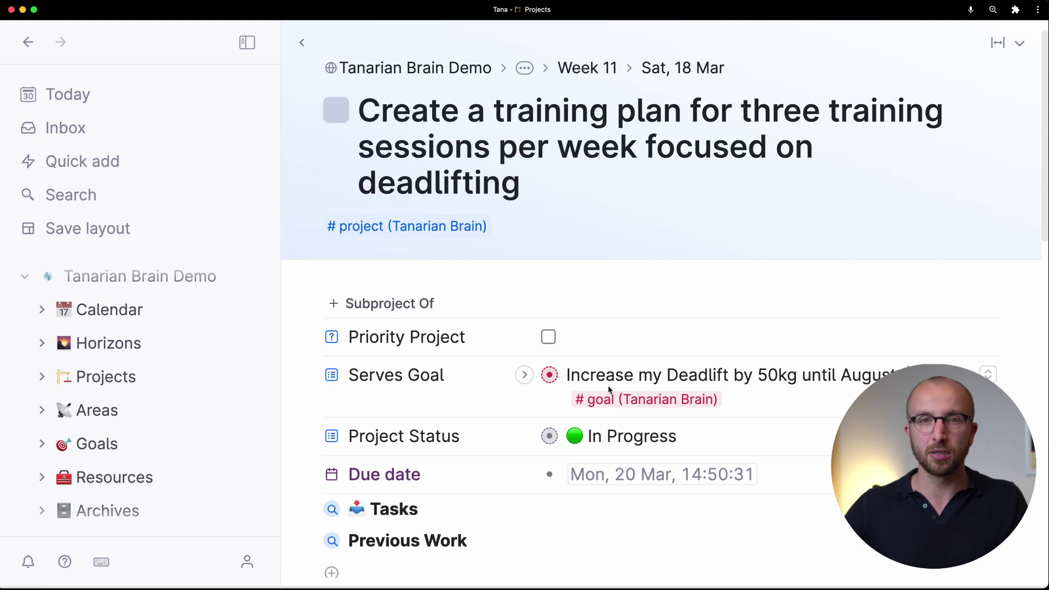
# - Open the Areas page and collapse CortexFutura's Goals list
pyautogui.click(107, 420)
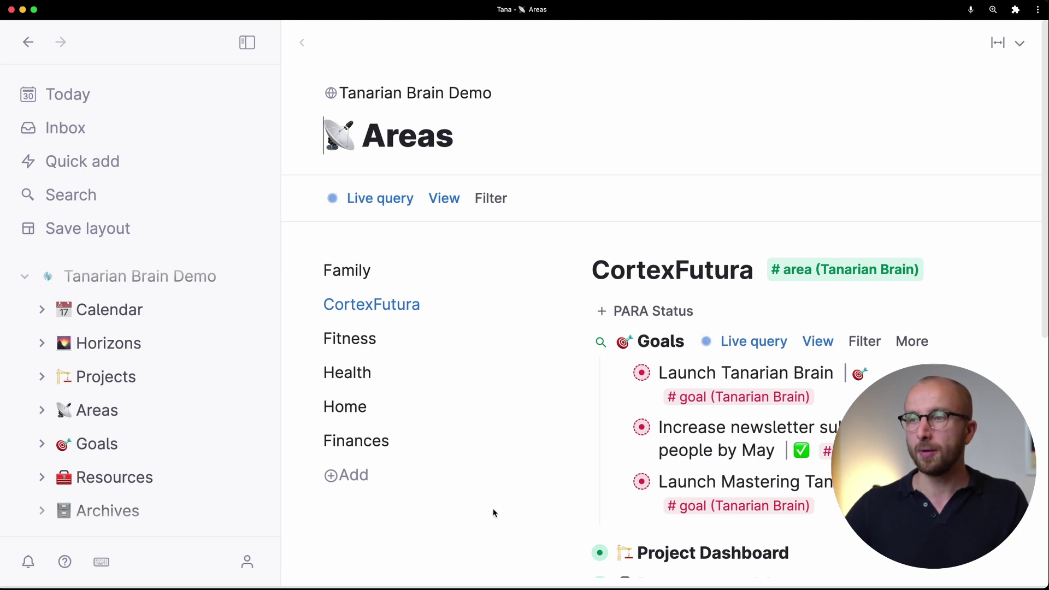
pyautogui.click(577, 344)
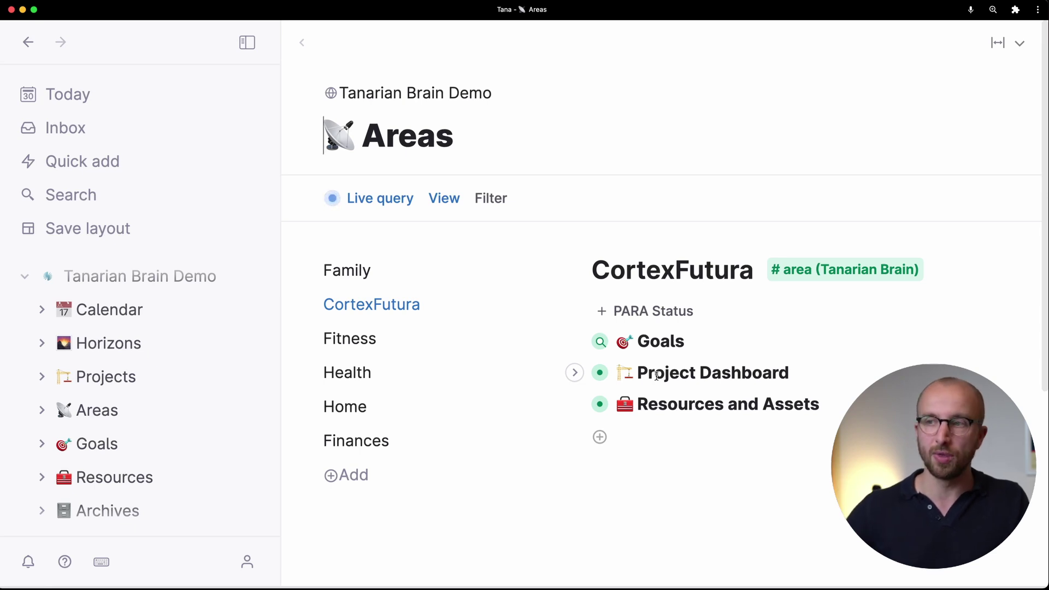
pyautogui.click(575, 342)
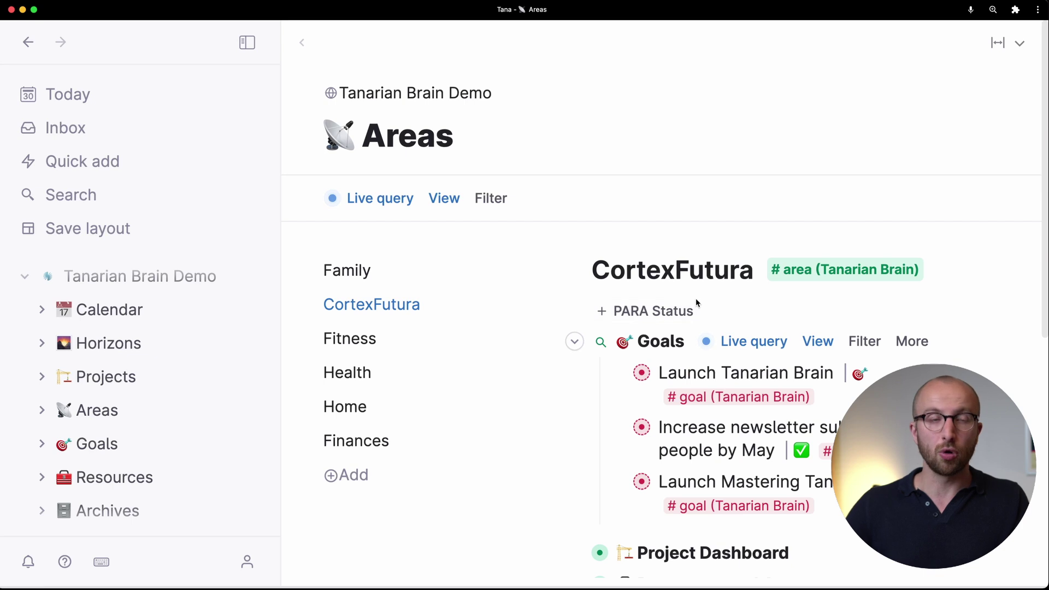
pyautogui.scroll(-2, 745, 350)
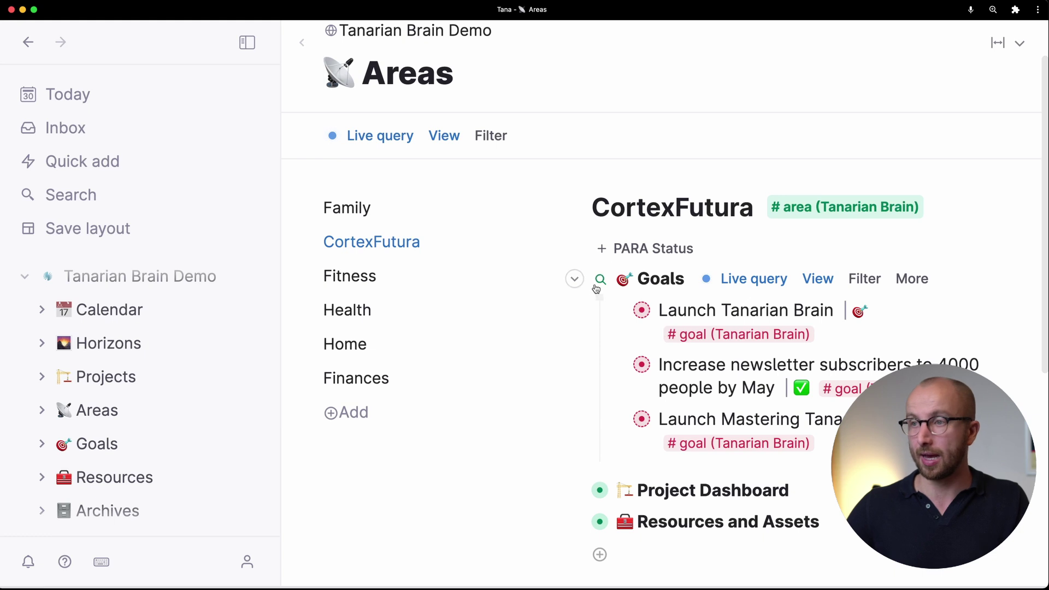
pyautogui.click(574, 279)
# - Expand then collapse CortexFutura's Project Dashboard and Resources and Assets sections
pyautogui.click(573, 312)
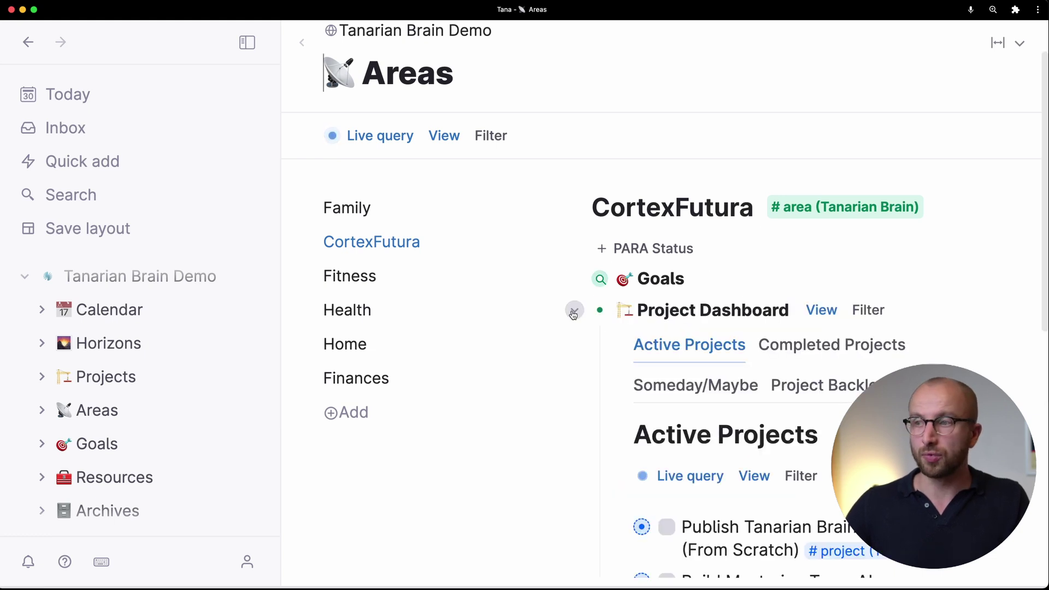
pyautogui.scroll(-3, 596, 333)
pyautogui.scroll(1, 612, 365)
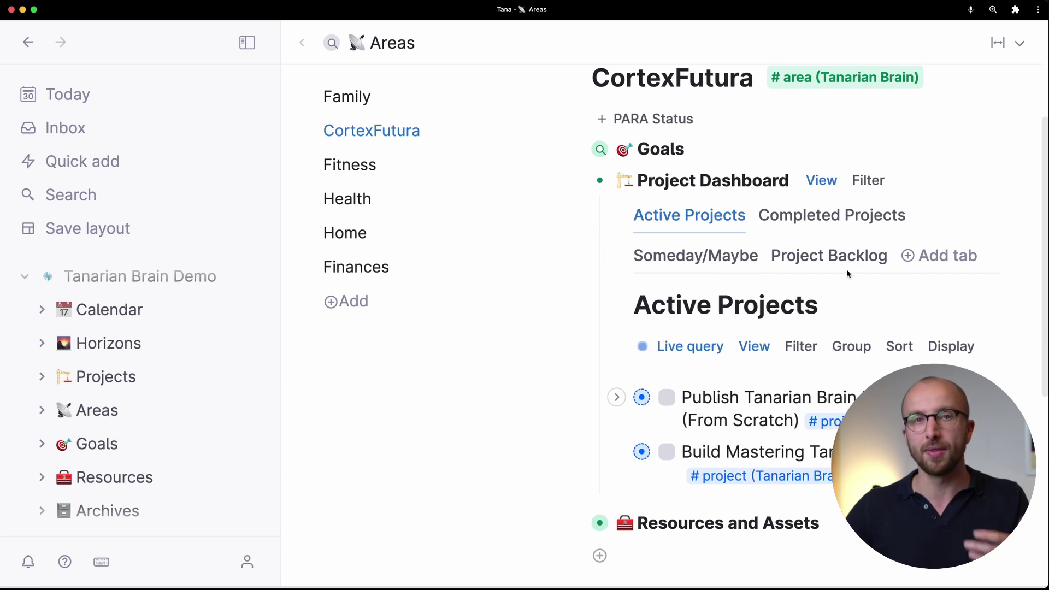
pyautogui.click(575, 182)
pyautogui.click(575, 214)
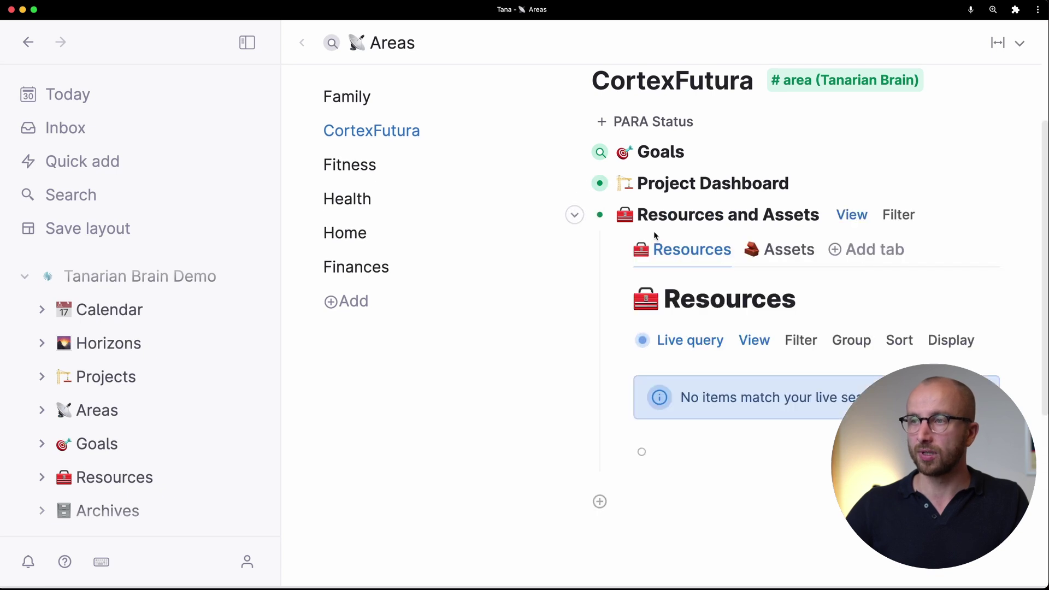
pyautogui.scroll(2, 762, 269)
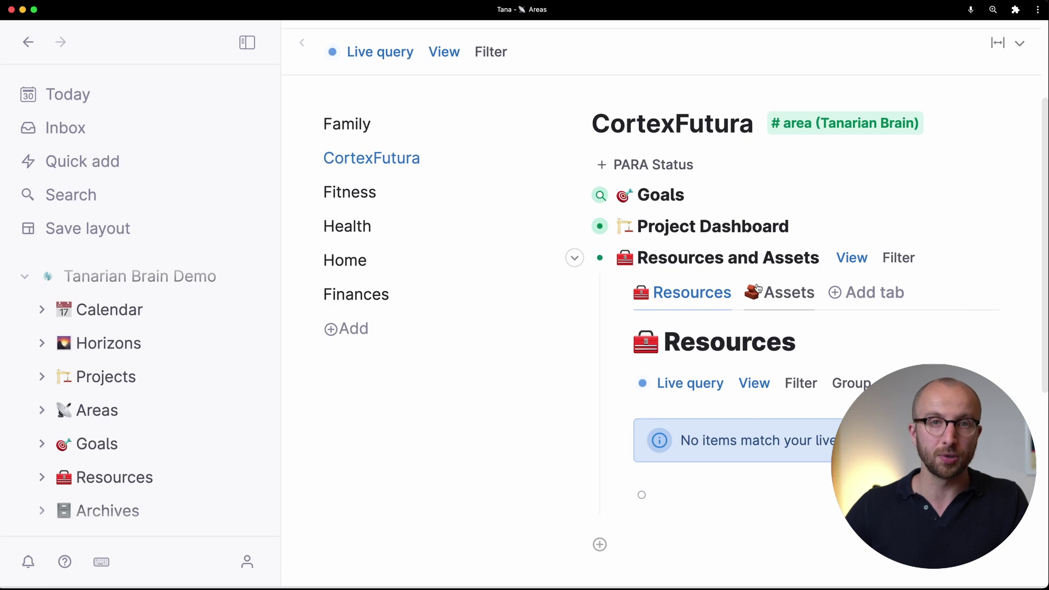
pyautogui.click(574, 258)
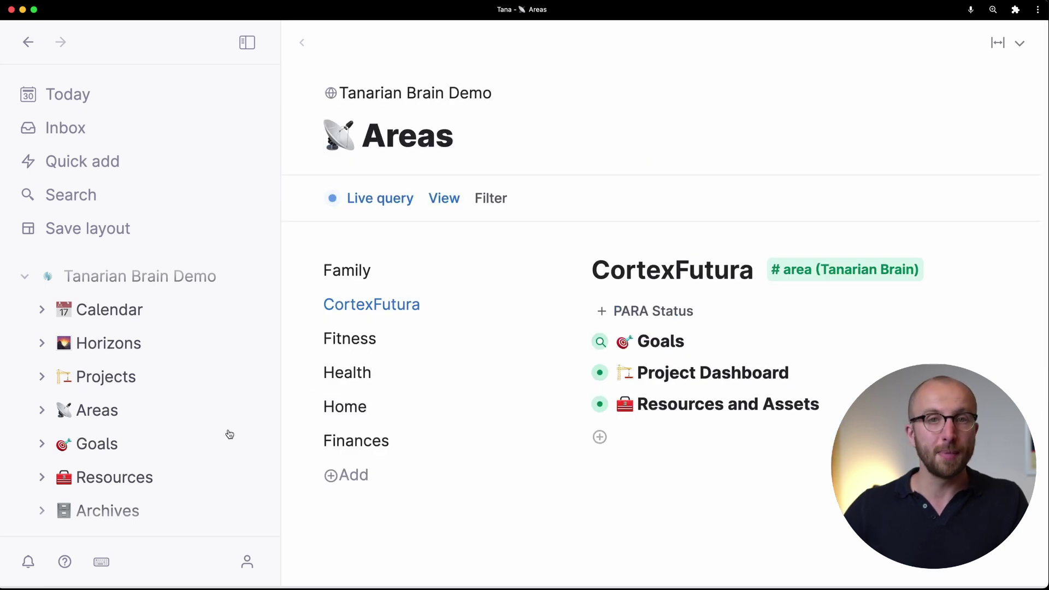
# - On the Goals page, expand the Launch Tanarian Brain goal's Dashboard and peek at the build guide project
pyautogui.click(168, 457)
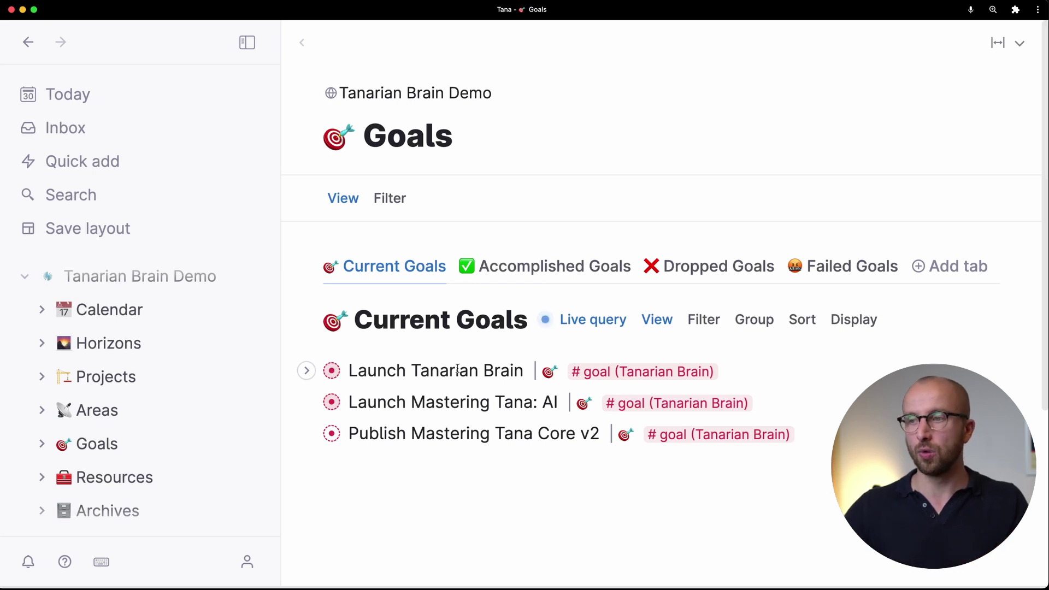
pyautogui.click(307, 372)
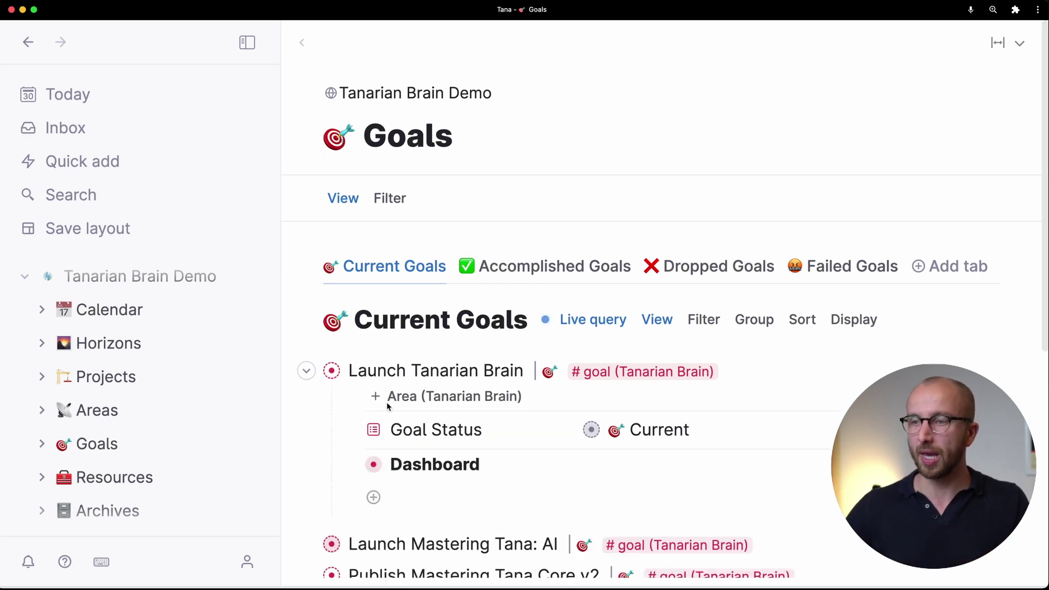
pyautogui.click(347, 465)
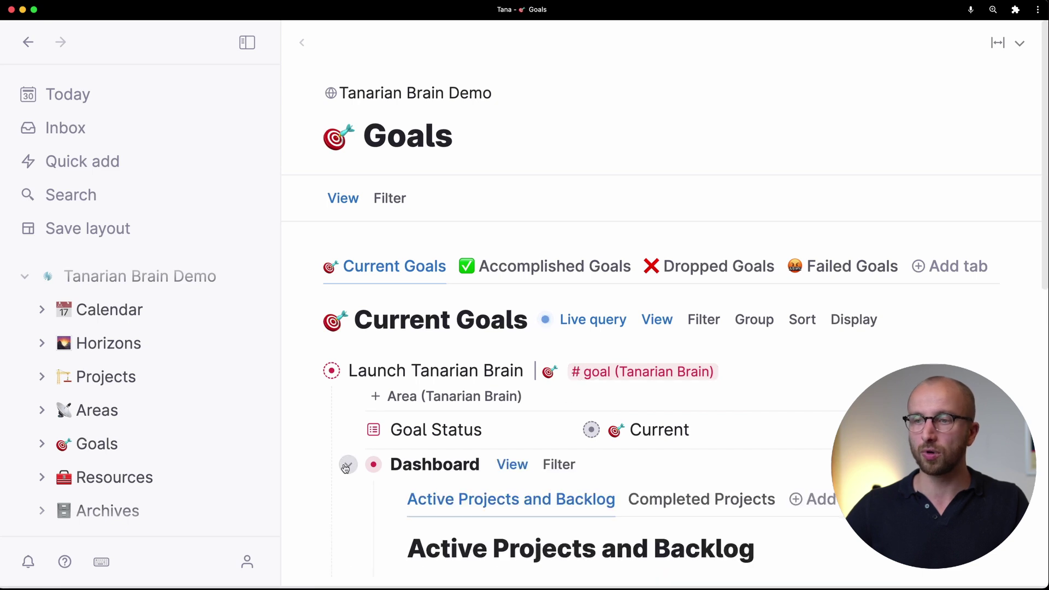
pyautogui.scroll(-5, 466, 492)
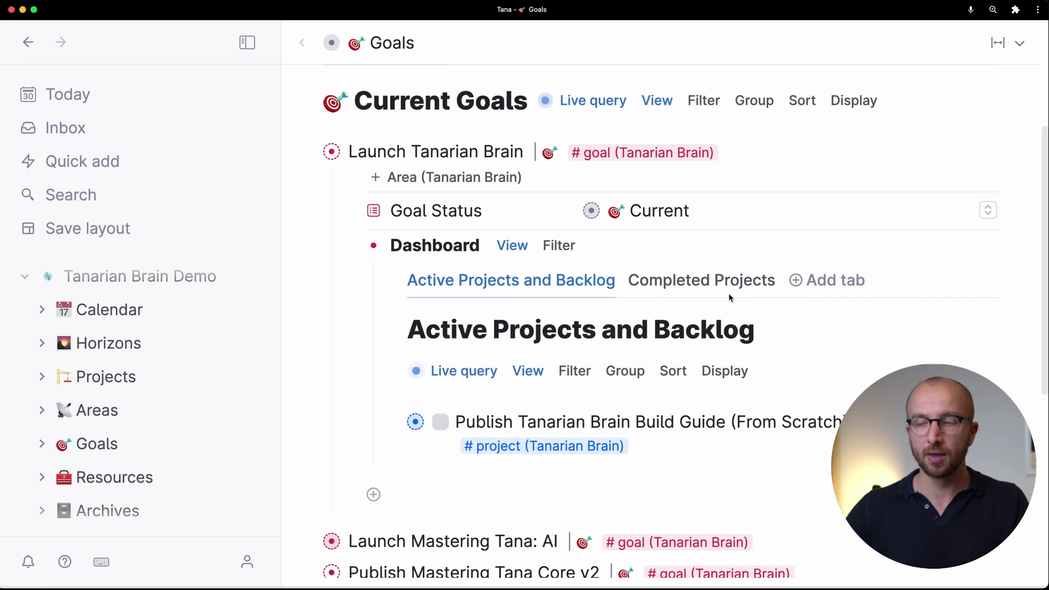
pyautogui.moveTo(421, 424)
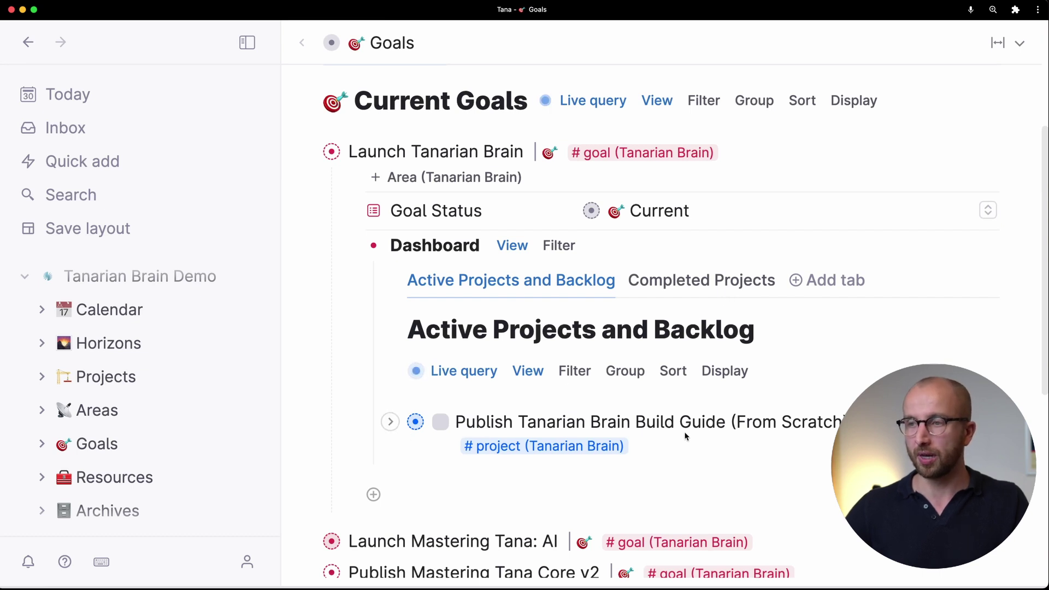
pyautogui.click(390, 422)
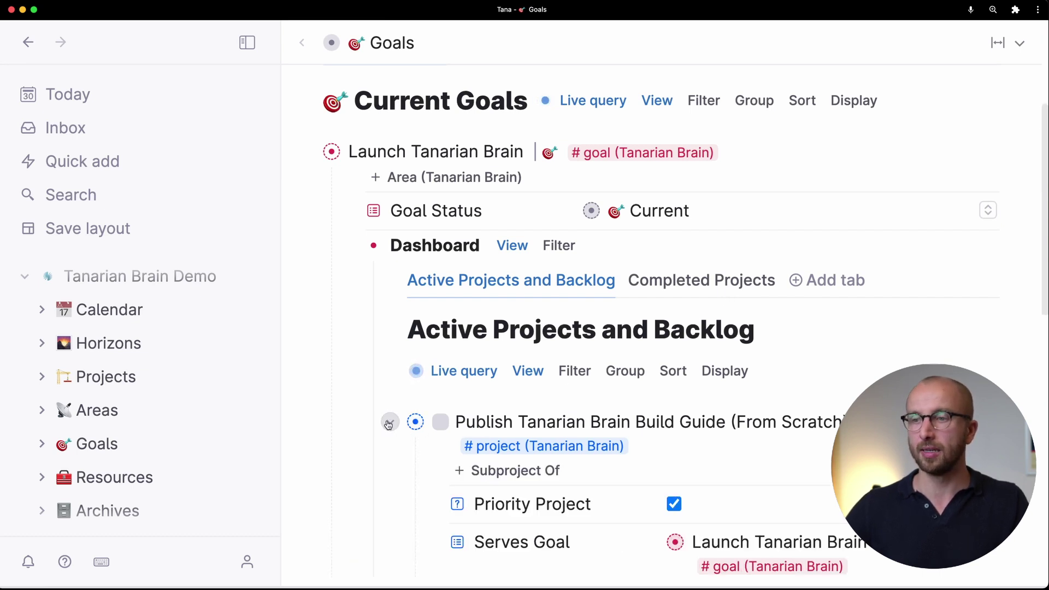
pyautogui.click(389, 424)
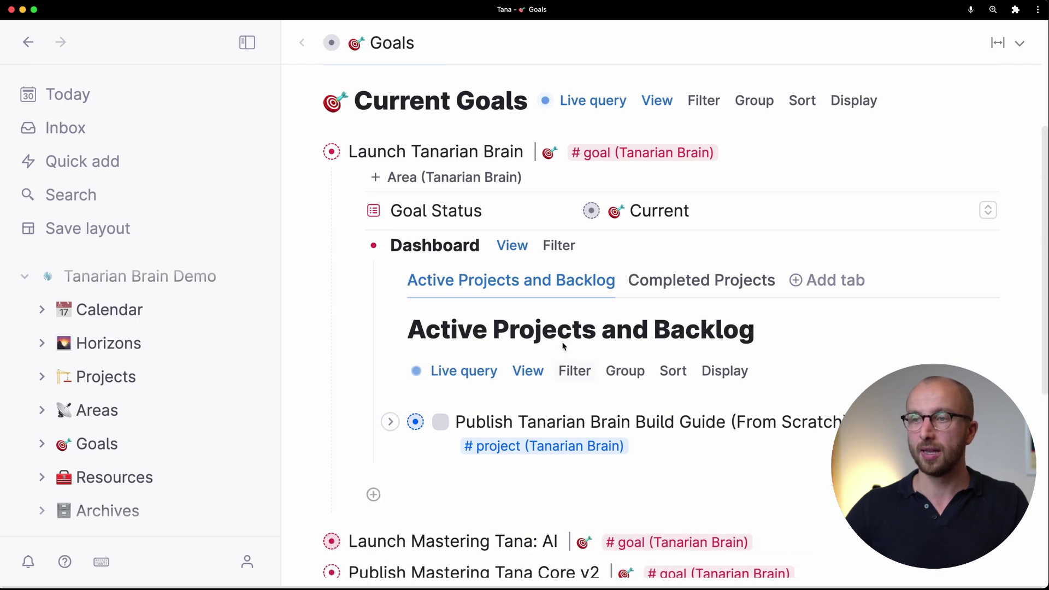
# - Show the goal's four completed projects on its dashboard
pyautogui.scroll(1, 445, 244)
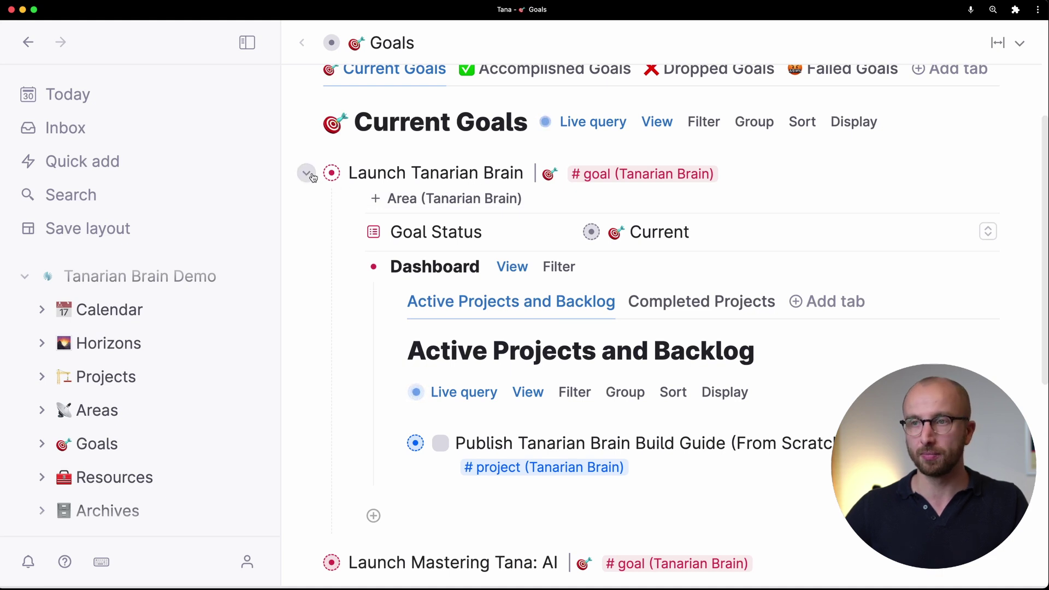
pyautogui.click(702, 301)
pyautogui.scroll(-3, 693, 346)
pyautogui.scroll(1, 651, 276)
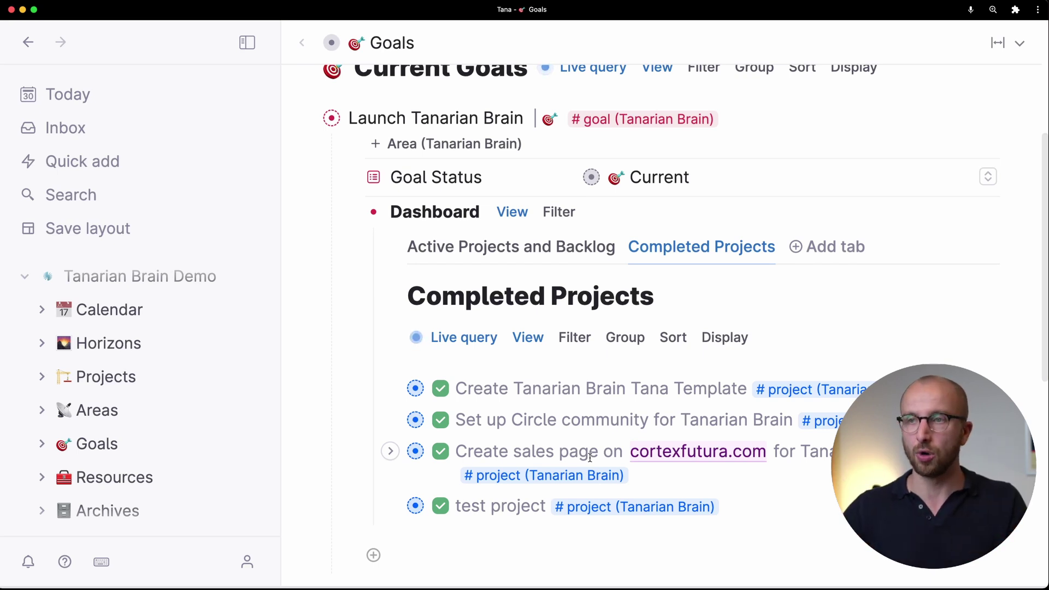
# - Open the Resources page and switch it to the Concepts list
pyautogui.scroll(3, 560, 444)
pyautogui.click(164, 461)
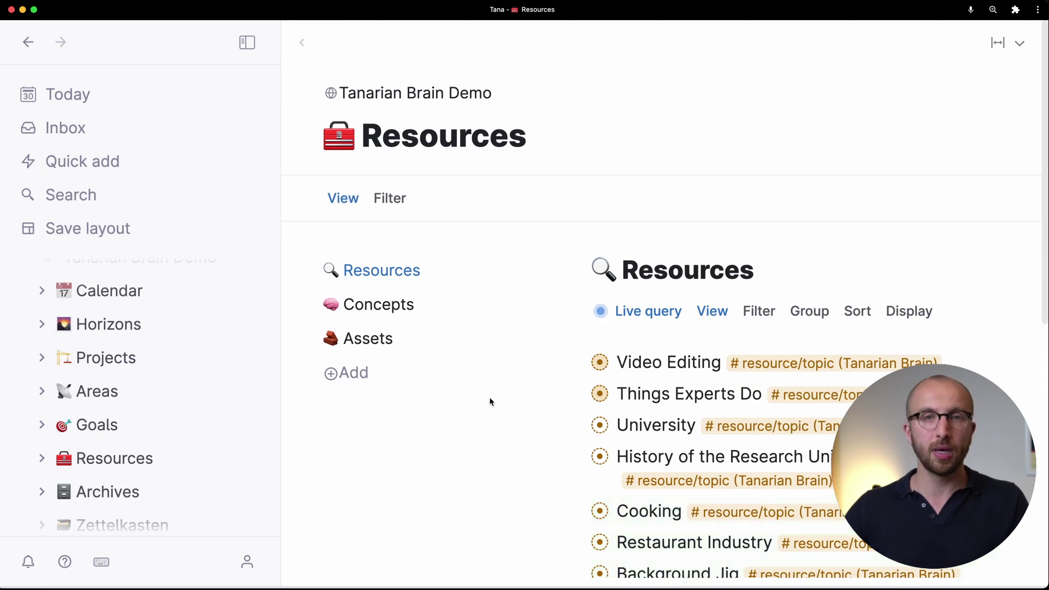
pyautogui.scroll(-3, 491, 401)
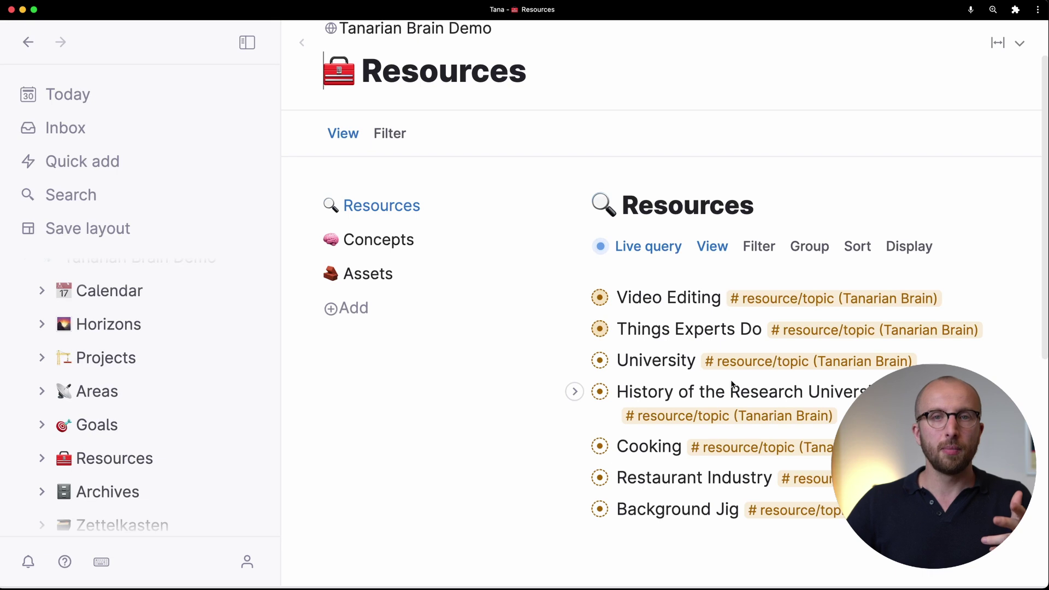
pyautogui.click(410, 240)
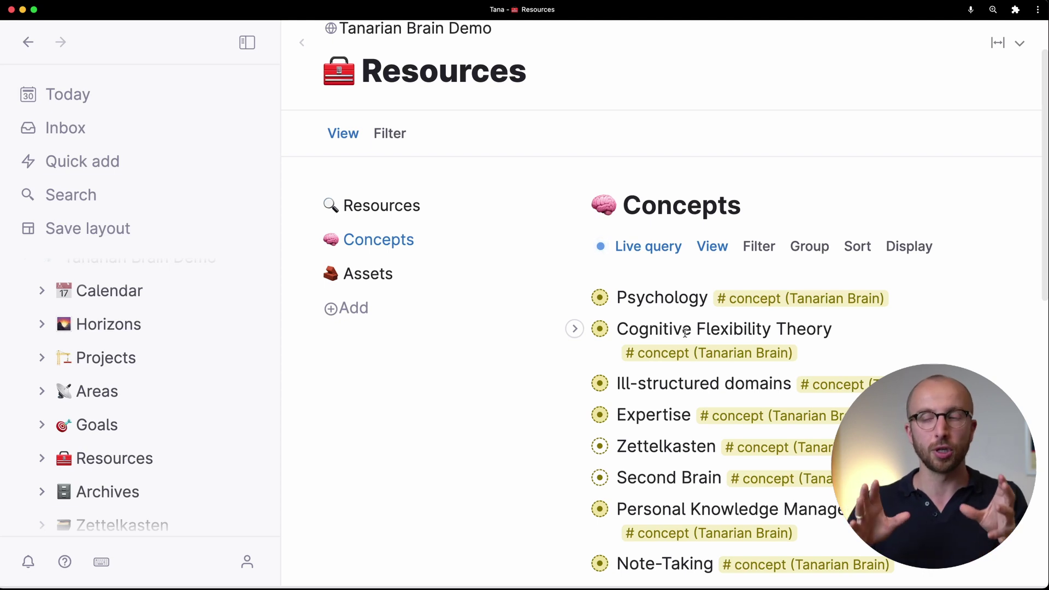
# - Expand the Cognitive Flexibility Theory and Psychology concepts, including Psychology's Concepts query
pyautogui.click(574, 329)
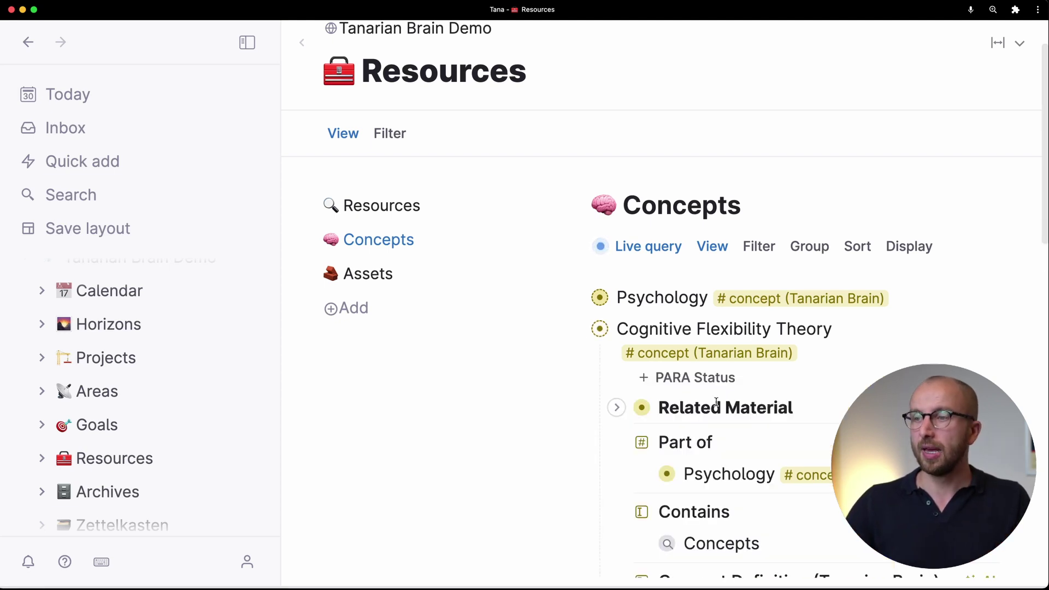
pyautogui.scroll(-3, 618, 404)
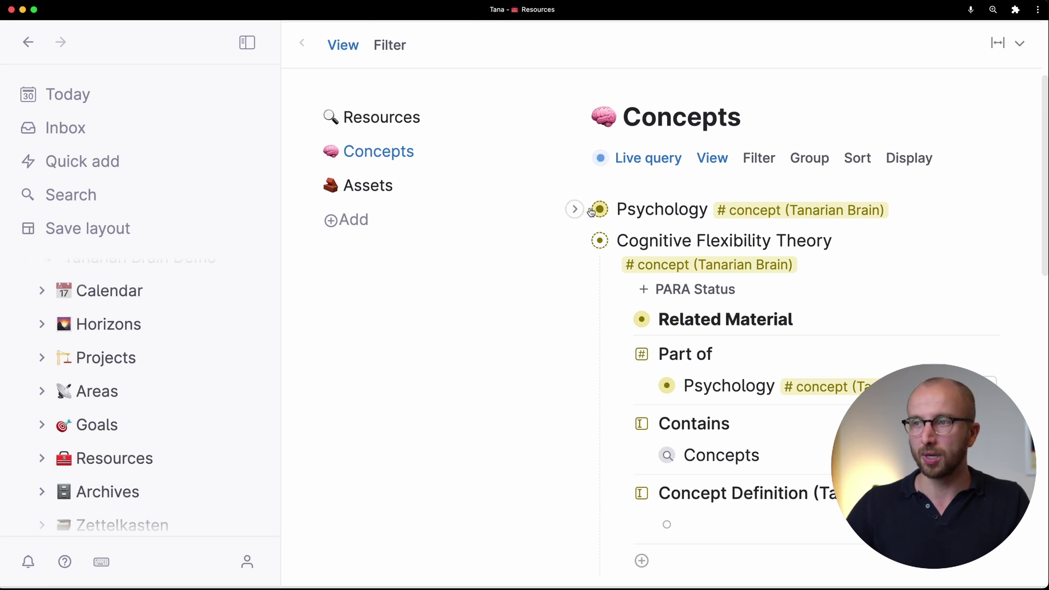
pyautogui.click(573, 209)
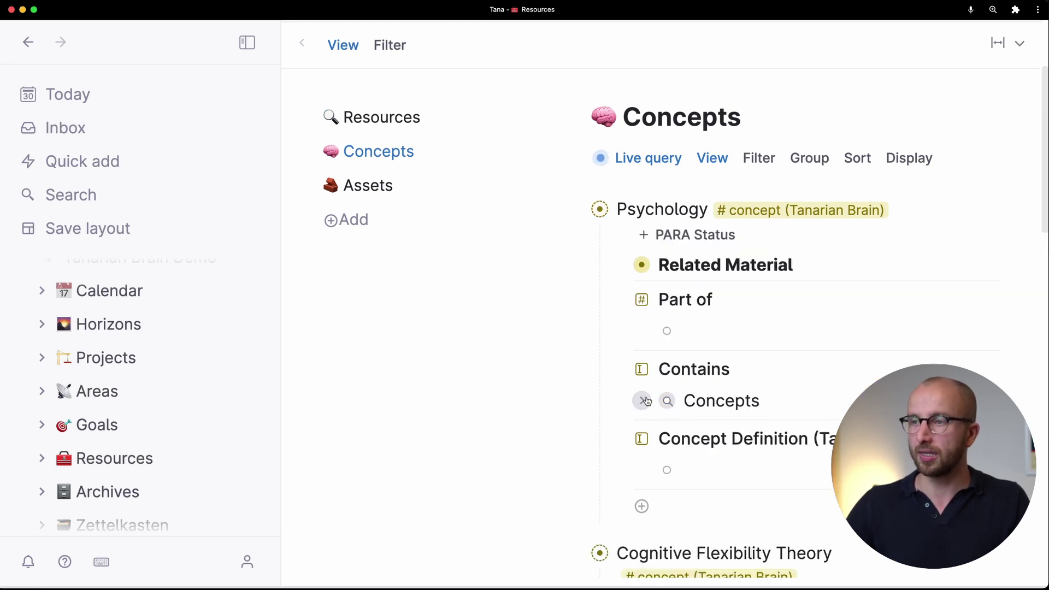
pyautogui.click(645, 402)
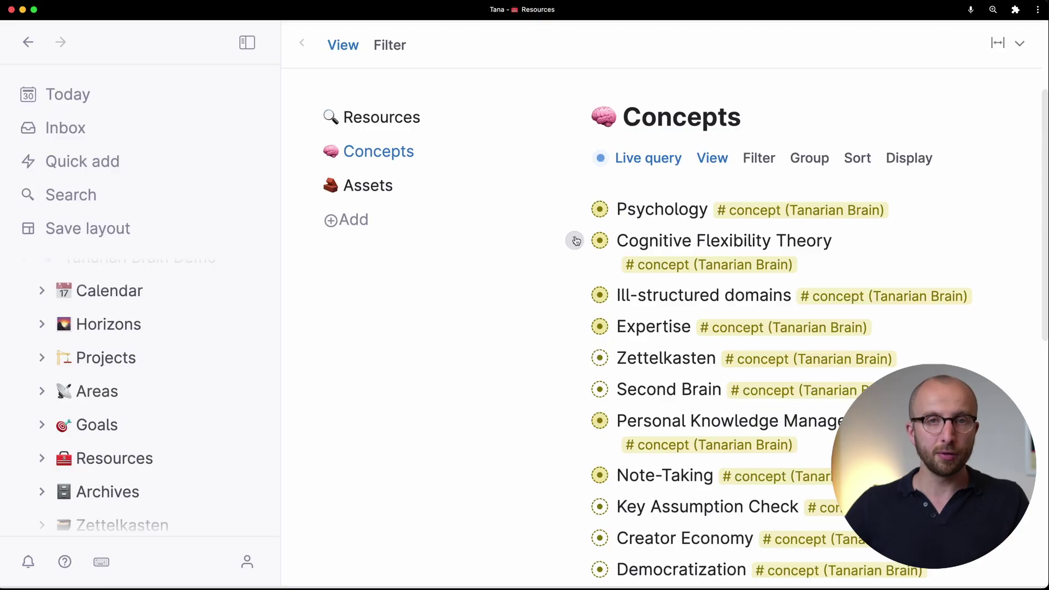
# - List assets such as cortexfutura.com and MacBook Pro M1, then expand OBS to read its notes
pyautogui.click(382, 188)
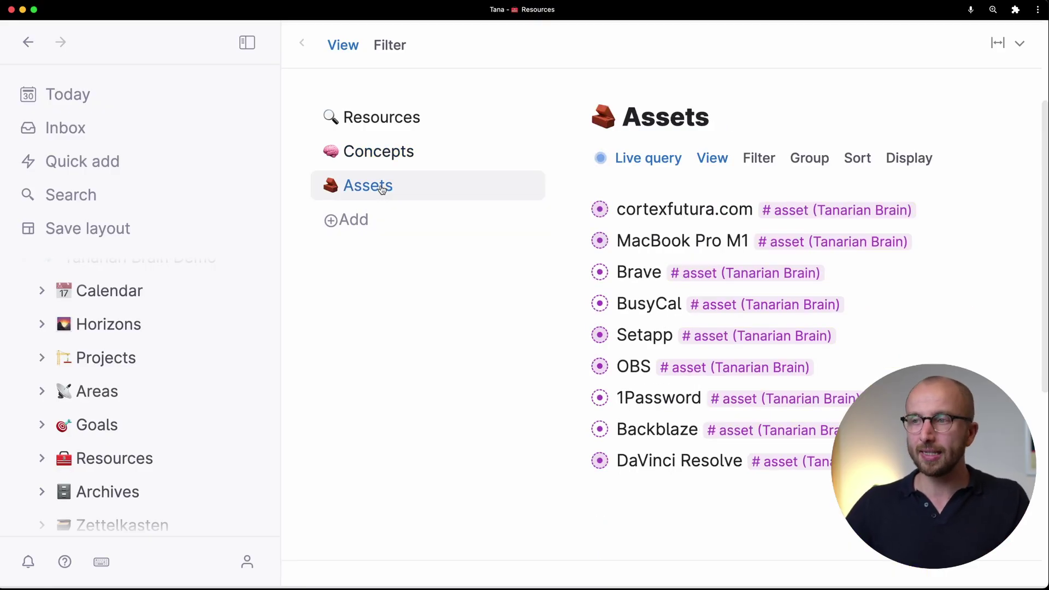
pyautogui.moveTo(576, 211)
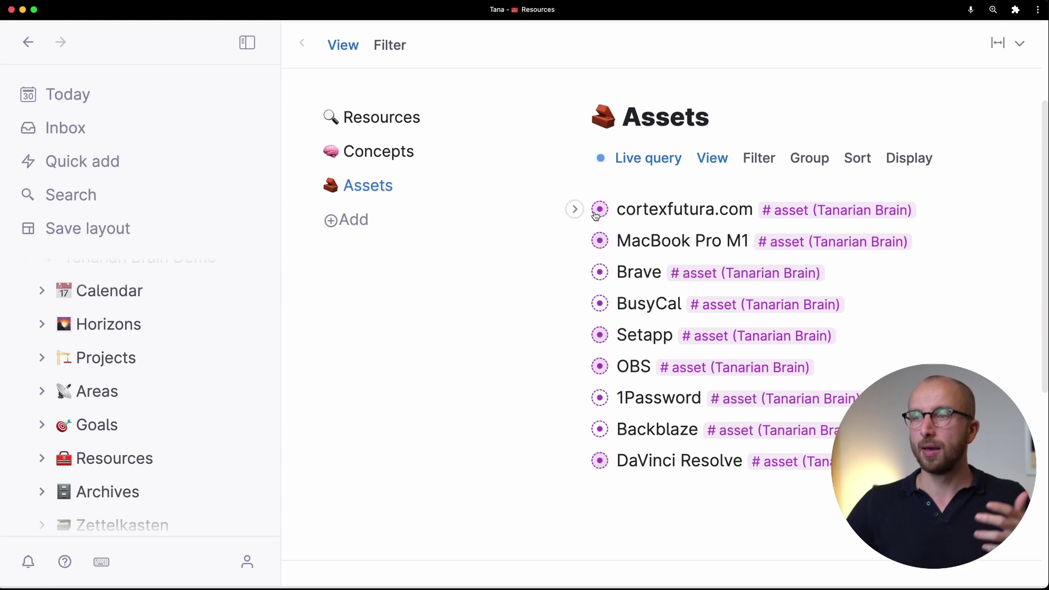
pyautogui.moveTo(578, 240)
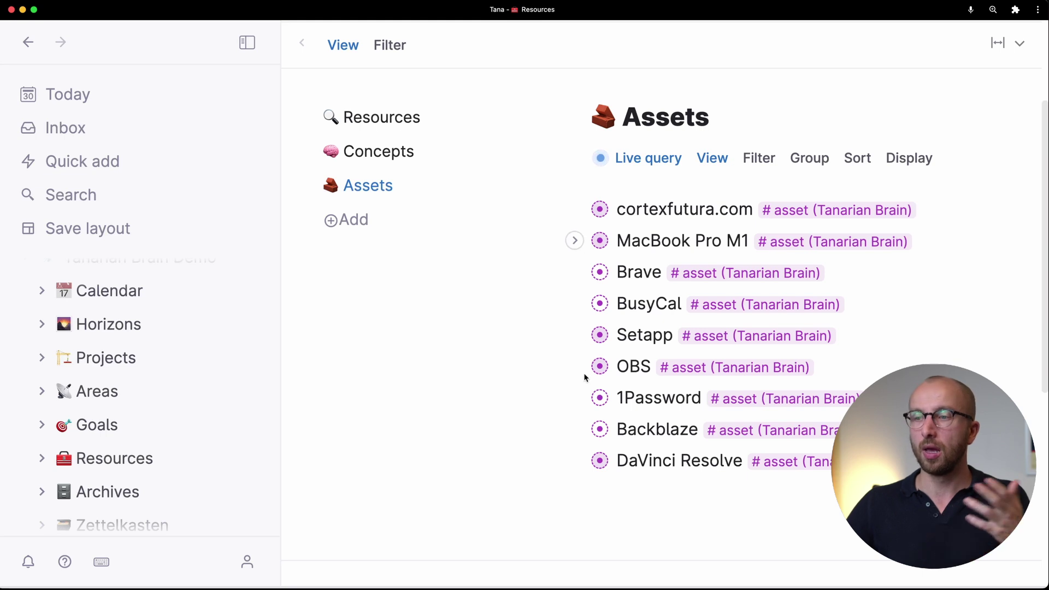
pyautogui.moveTo(582, 372)
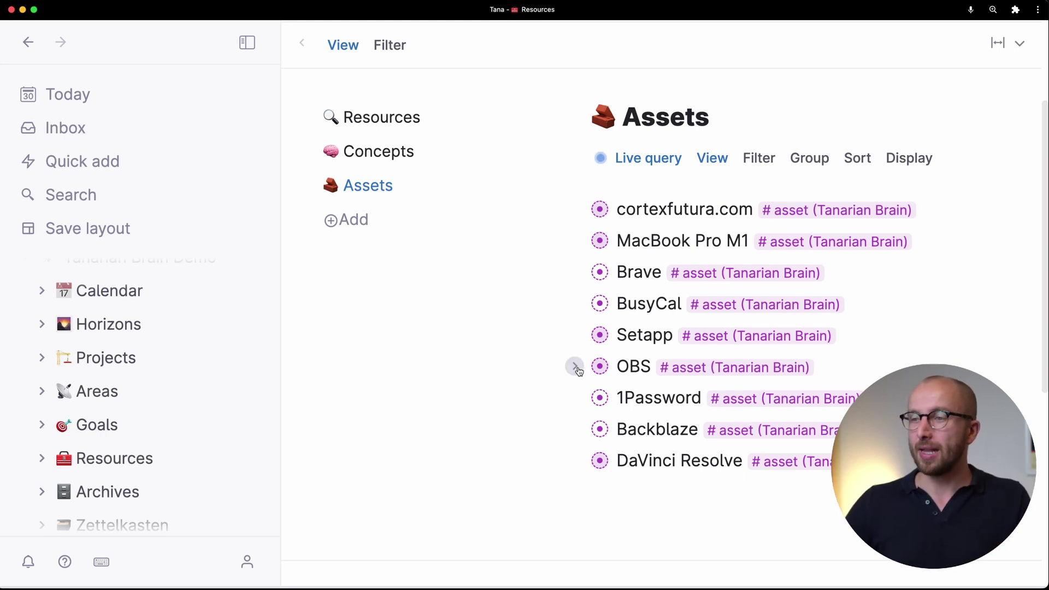
pyautogui.click(578, 368)
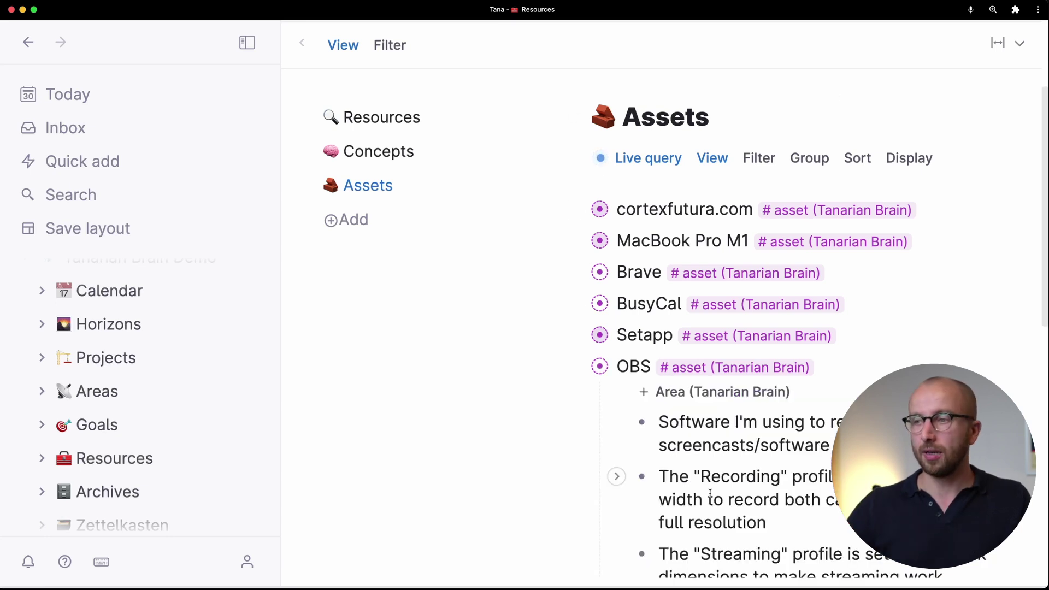
pyautogui.scroll(-2, 710, 495)
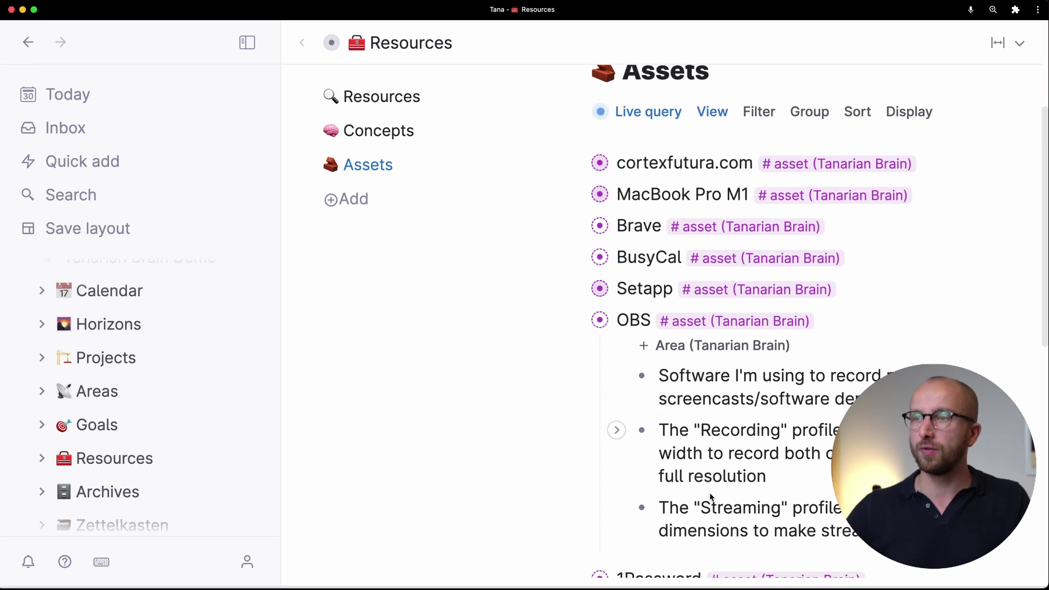
pyautogui.scroll(1, 712, 497)
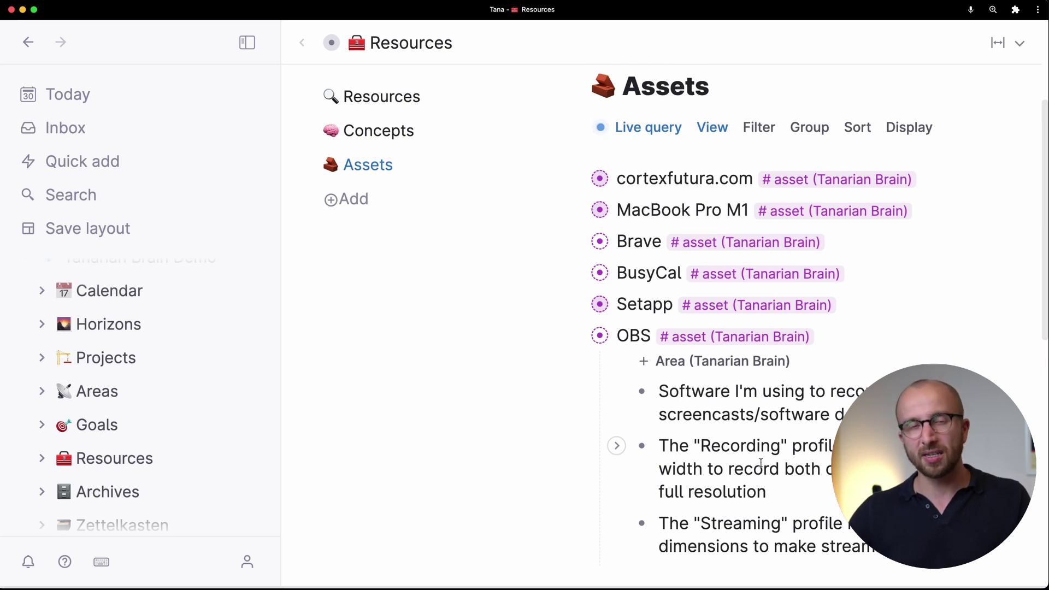
pyautogui.scroll(-1, 761, 463)
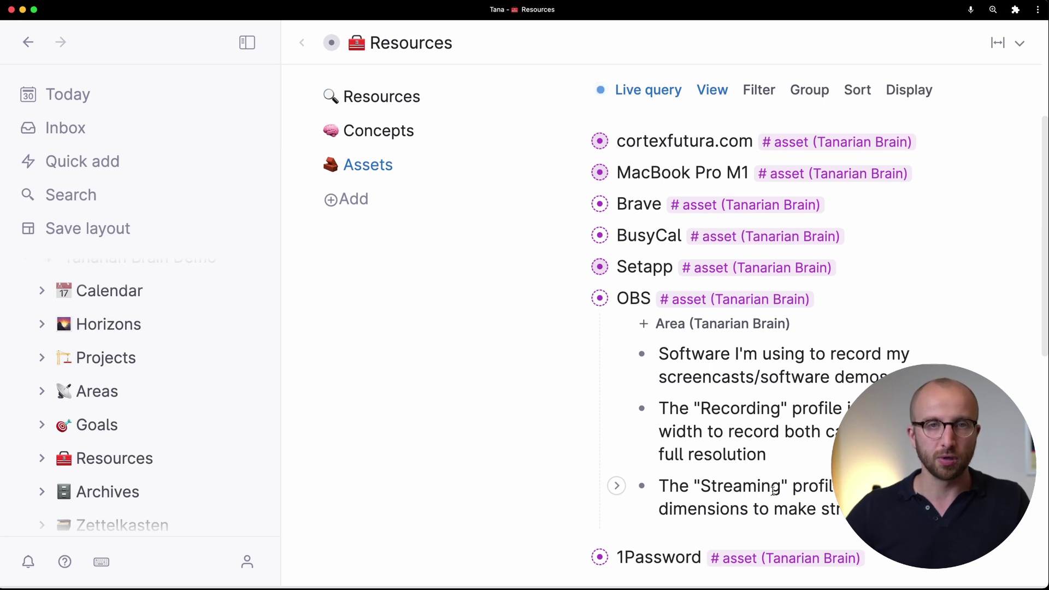
pyautogui.scroll(1, 753, 452)
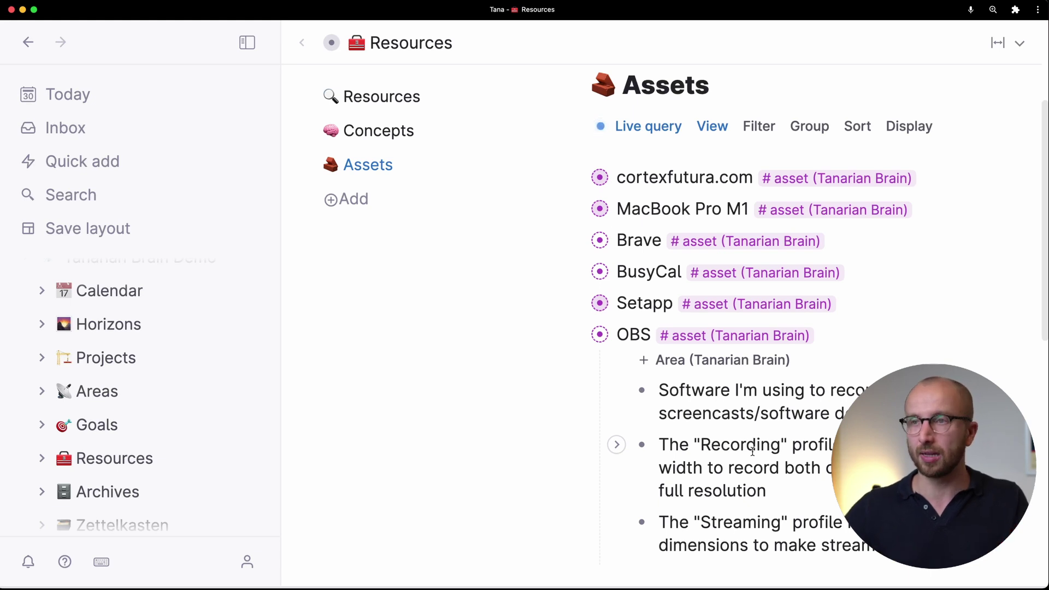
pyautogui.scroll(5, 753, 451)
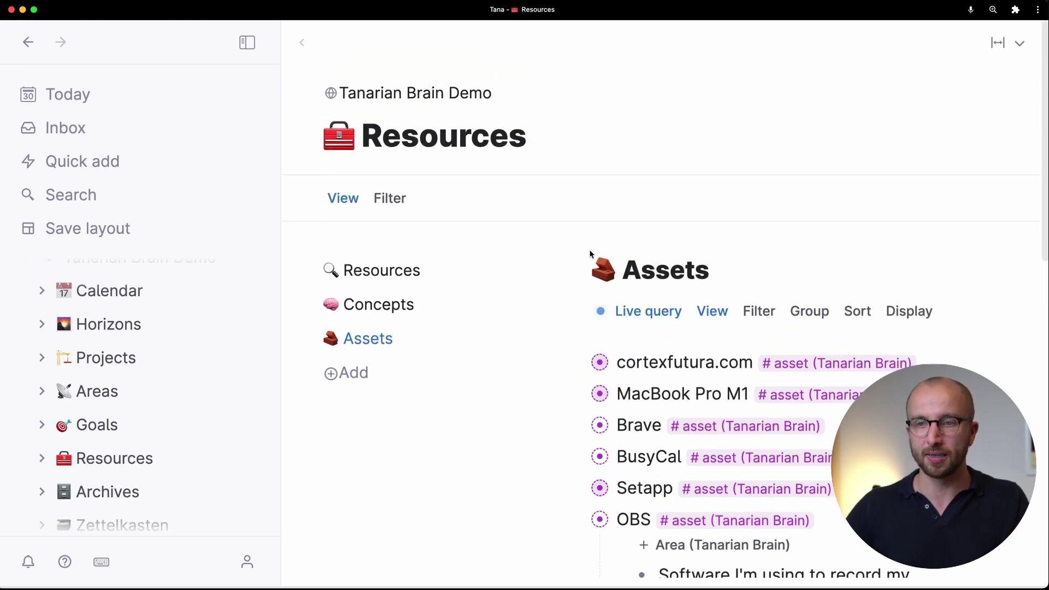
# - On Archives, inspect the Archived Projects search expression, then view Archived Areas and Resources and Archived Goals
pyautogui.click(132, 494)
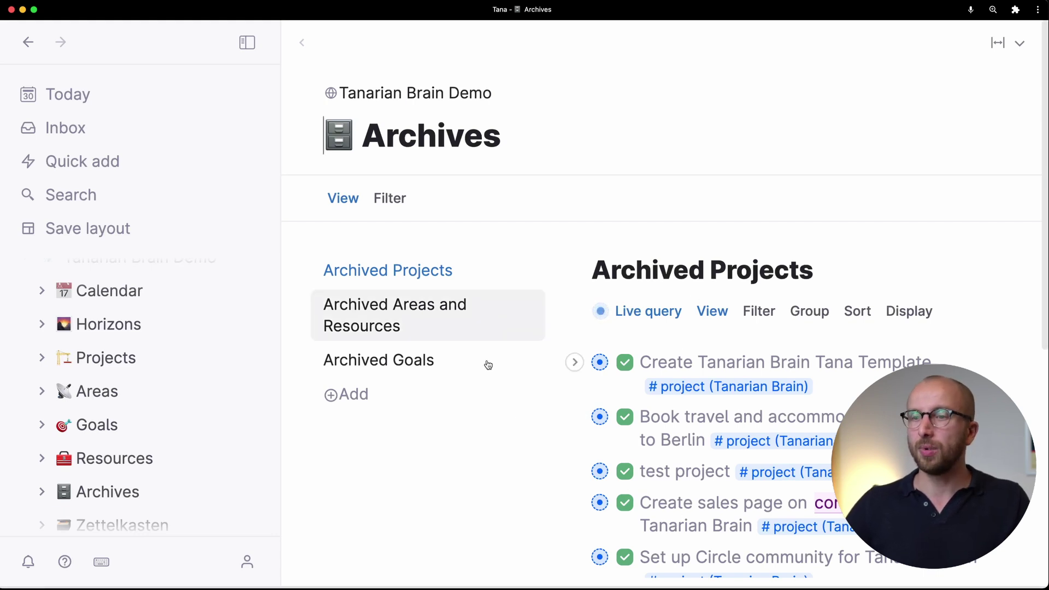
pyautogui.click(664, 312)
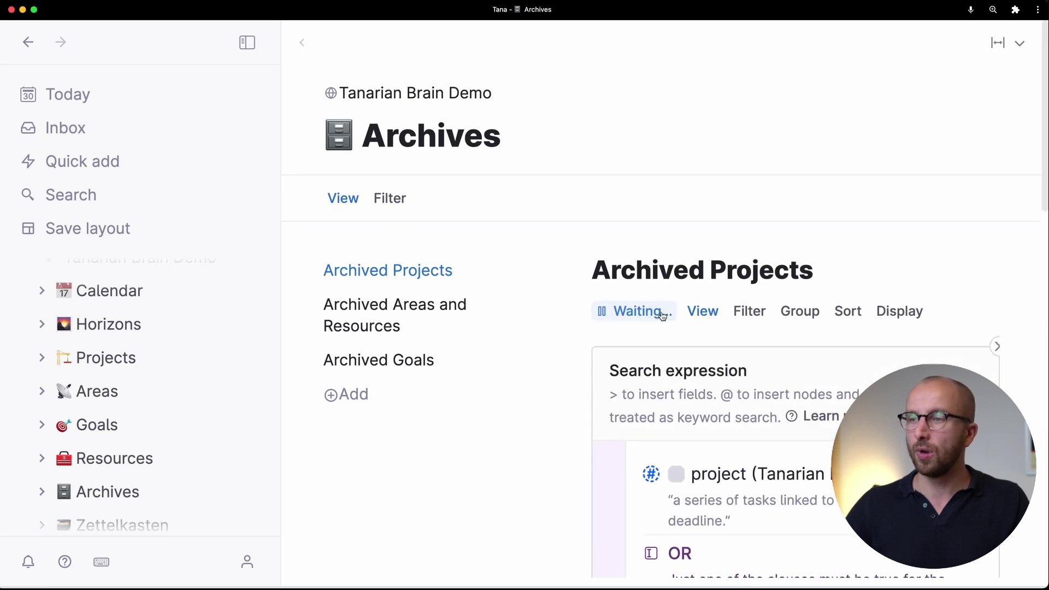
pyautogui.scroll(-5, 708, 384)
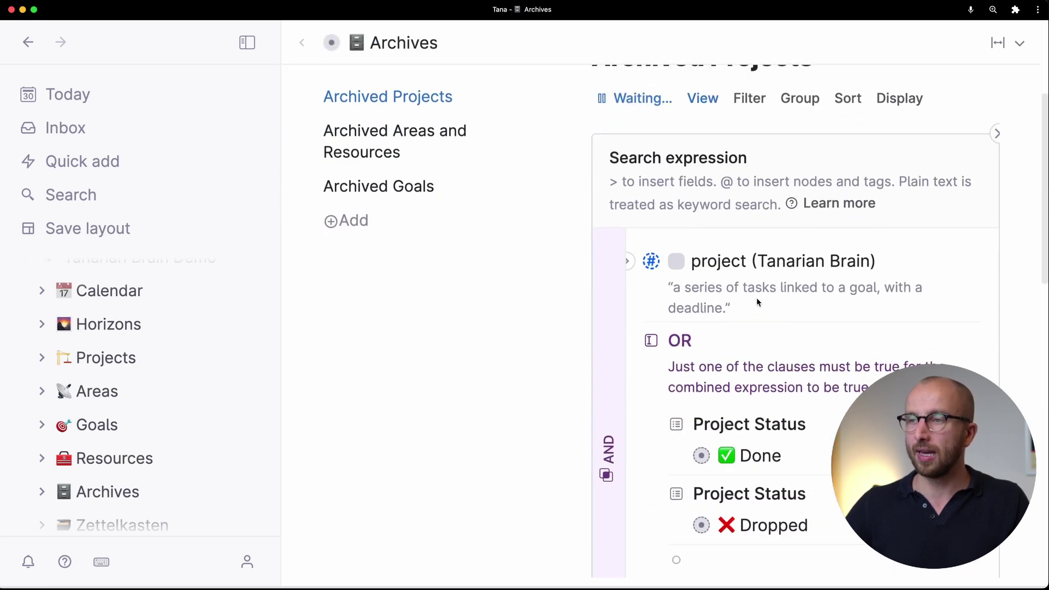
pyautogui.scroll(-3, 746, 410)
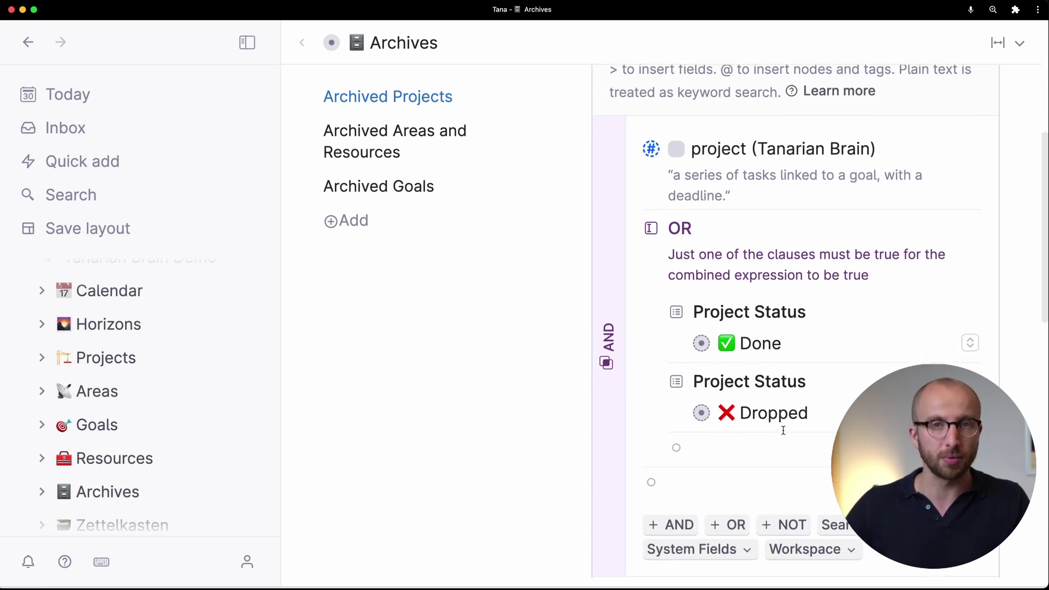
pyautogui.scroll(5, 784, 431)
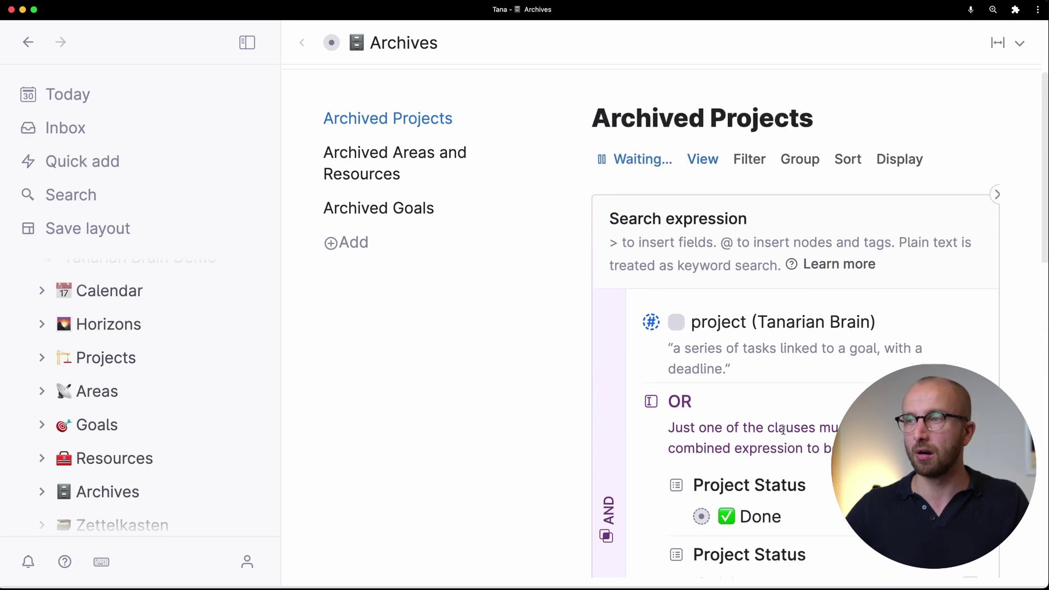
pyautogui.click(997, 232)
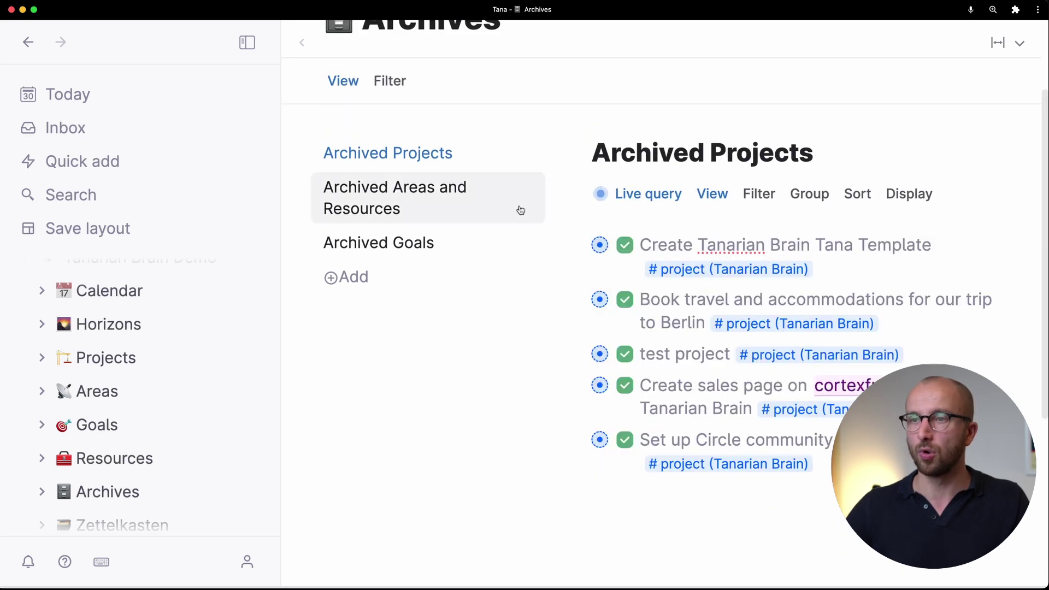
pyautogui.click(490, 209)
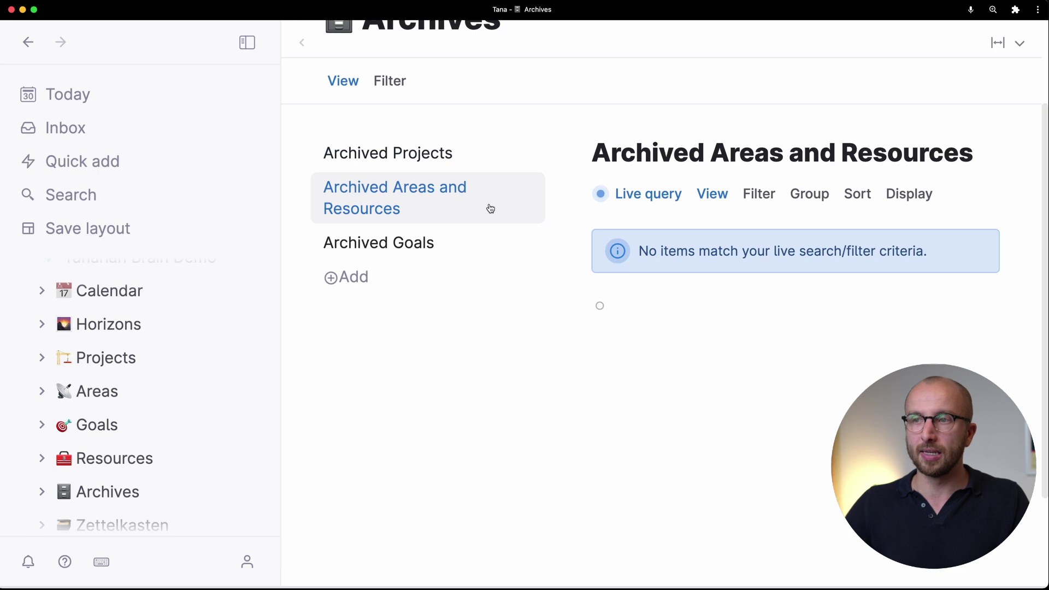
pyautogui.click(458, 241)
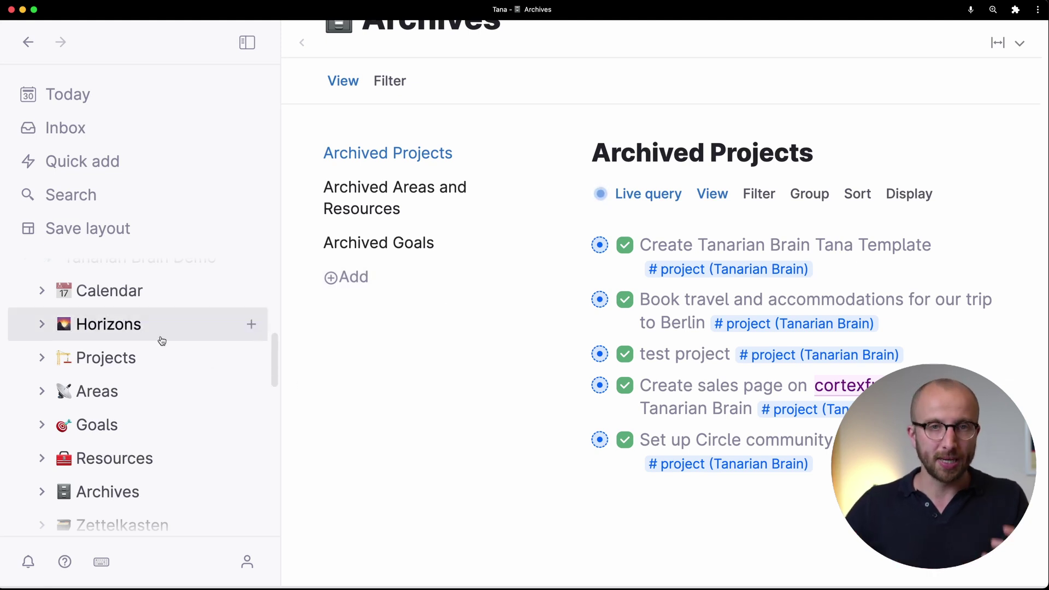
# - Add a micro cycle entry below Errands on today's page
pyautogui.moveTo(180, 304); pyautogui.dragTo(183, 305)
pyautogui.scroll(-5, 487, 441)
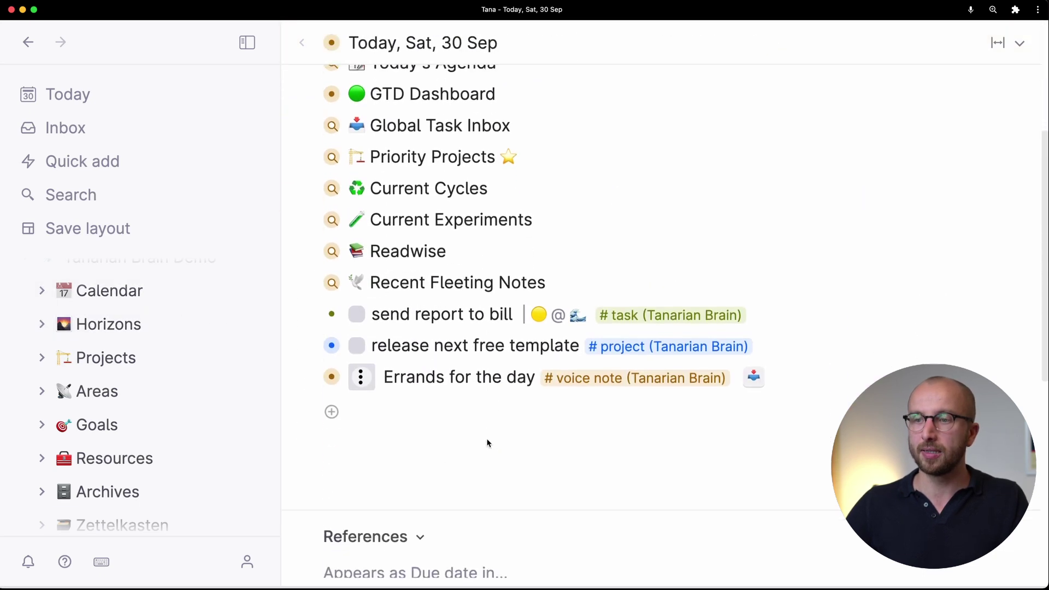
pyautogui.click(428, 418)
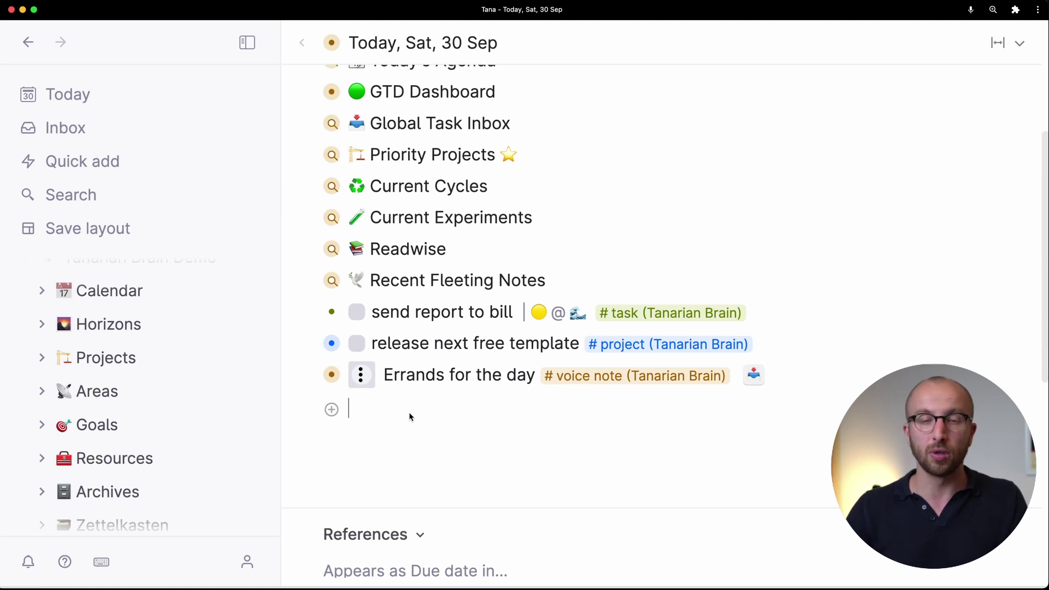
pyautogui.press('super+v')
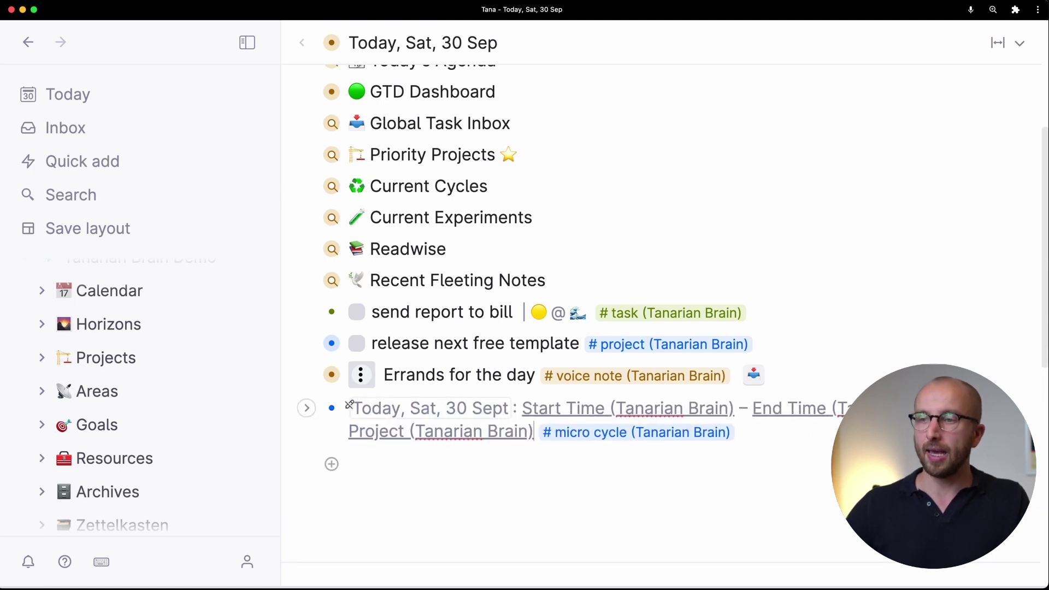
# - Set the micro cycle's Project field to Launching Mastering Tana: AI
pyautogui.click(306, 408)
pyautogui.scroll(-5, 641, 251)
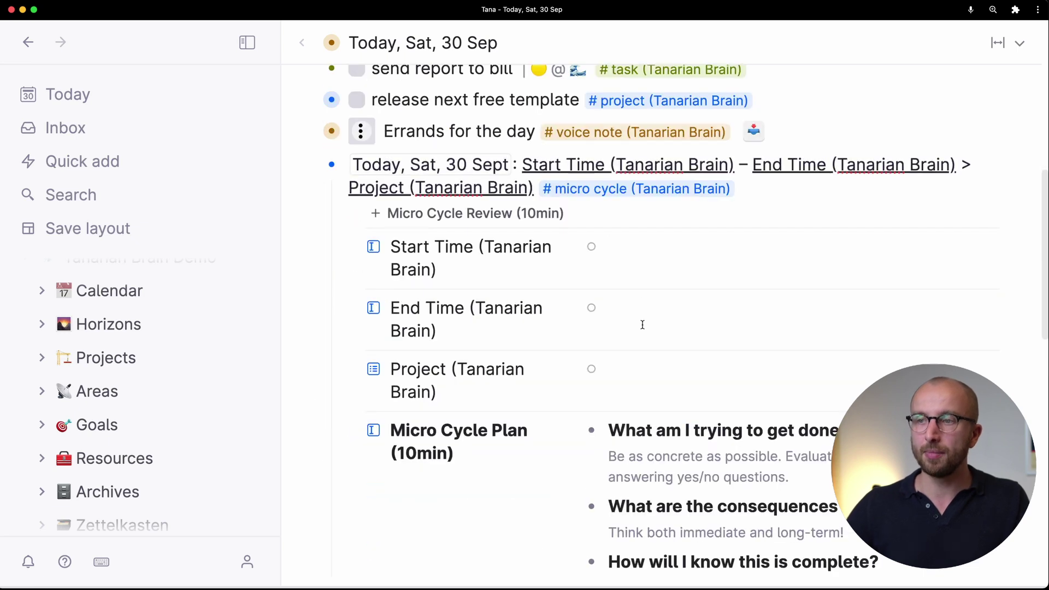
pyautogui.click(642, 375)
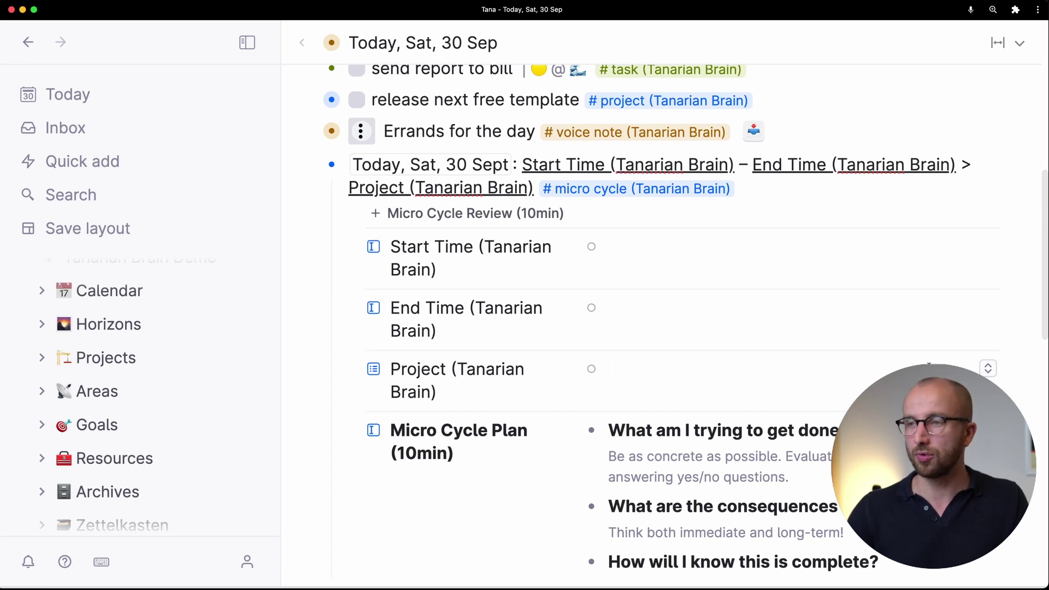
pyautogui.press('super+v')
pyautogui.scroll(-5, 645, 339)
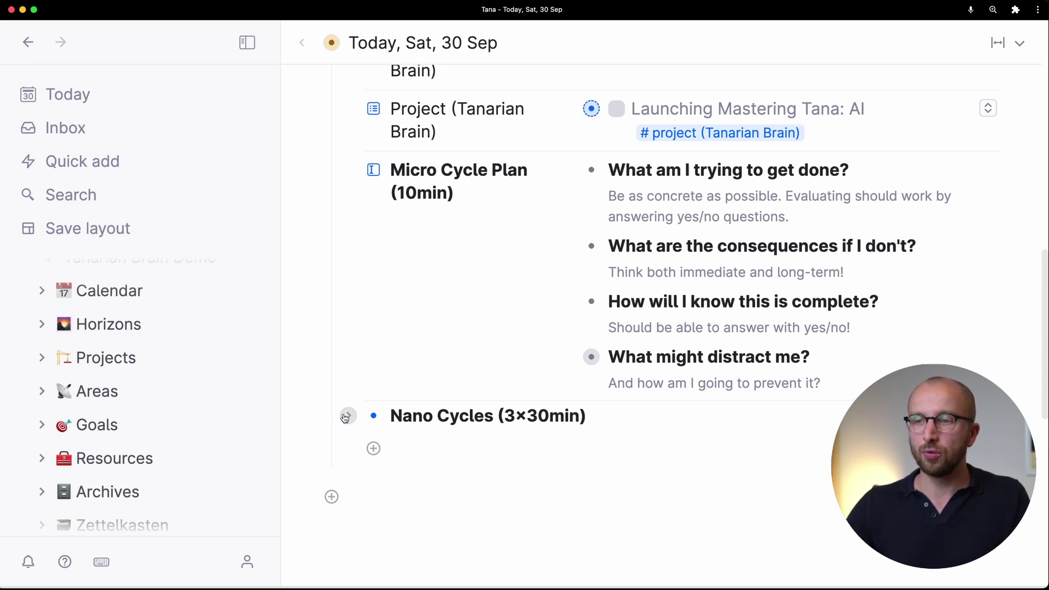
# - Add a #nano cycle line with times and ratings under Nano Cycles
pyautogui.click(347, 417)
pyautogui.click(462, 452)
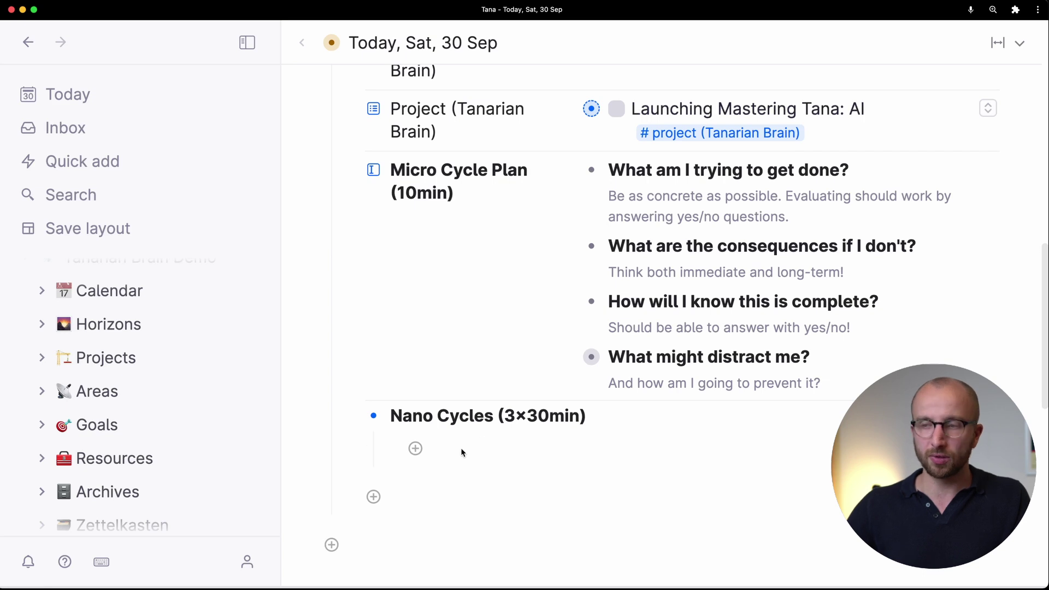
pyautogui.press('super+v')
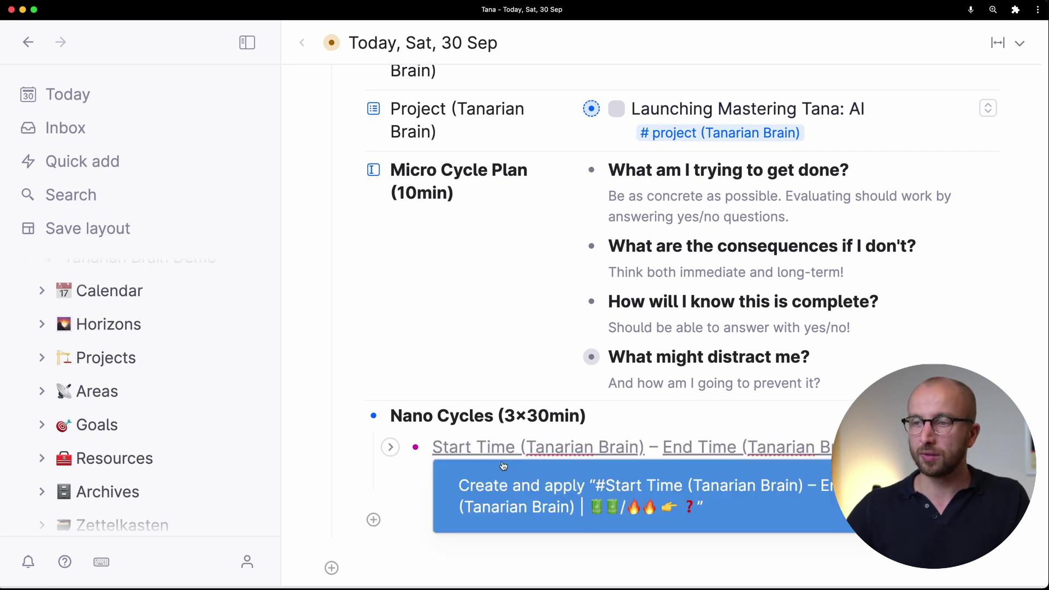
pyautogui.press('Escape')
pyautogui.scroll(-5, 728, 312)
pyautogui.scroll(-3, 725, 355)
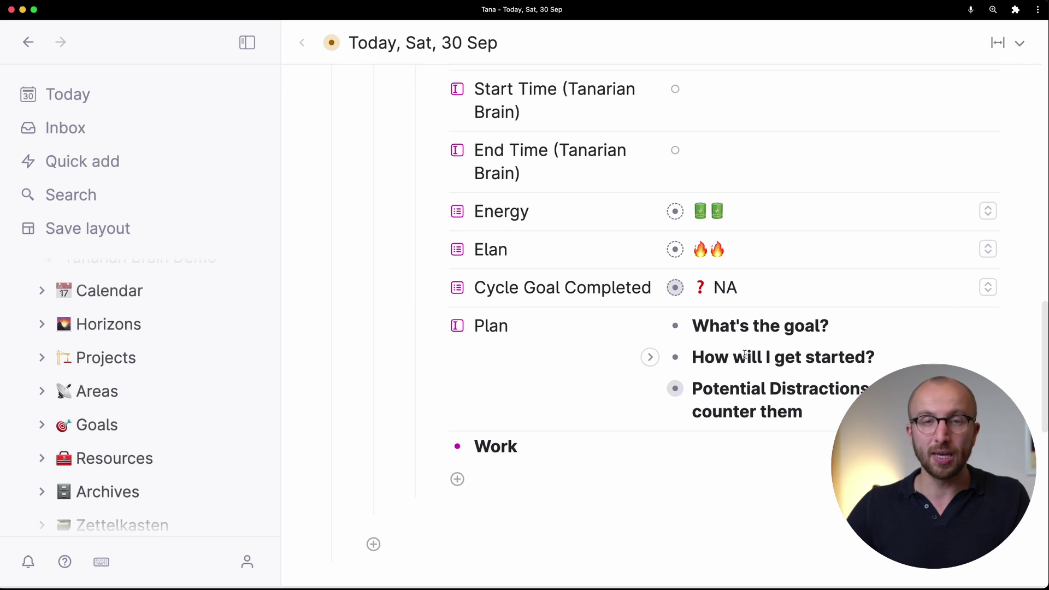
pyautogui.scroll(5, 744, 354)
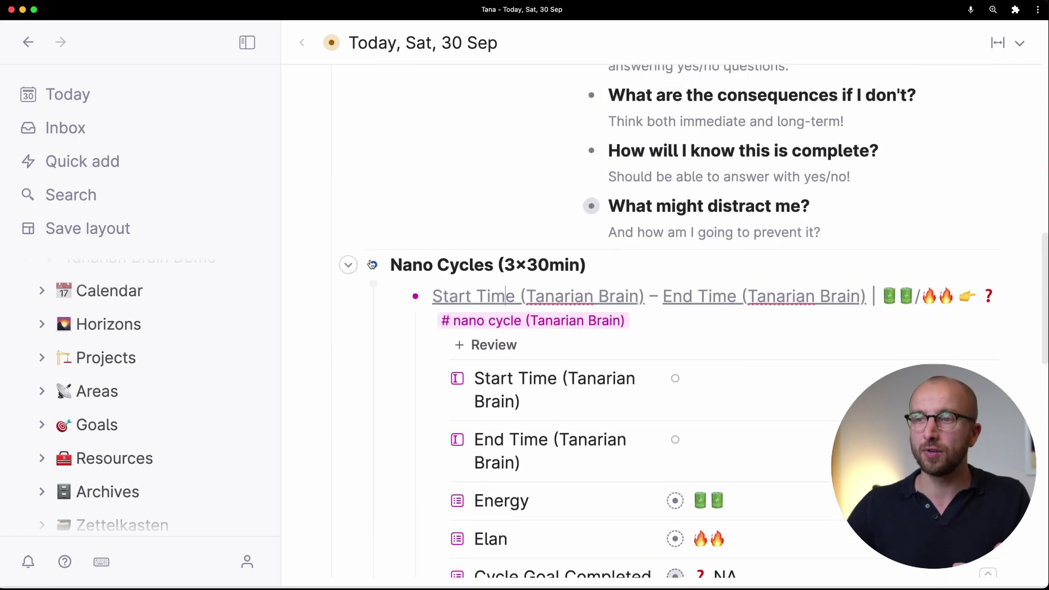
# - Collapse the Nano Cycles section and today's micro cycle entry
pyautogui.click(349, 265)
pyautogui.scroll(5, 348, 219)
pyautogui.click(307, 136)
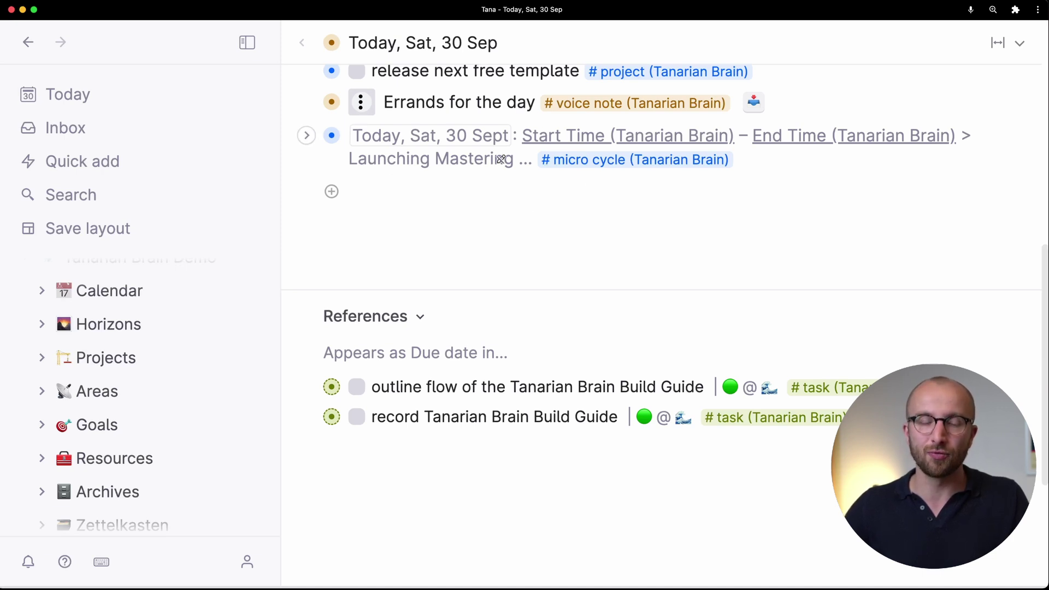
# - Confirm today's micro cycle appears in Launching Mastering Tana: AI's Previous Work, then go to Zettelkasten
pyautogui.scroll(5, 501, 160)
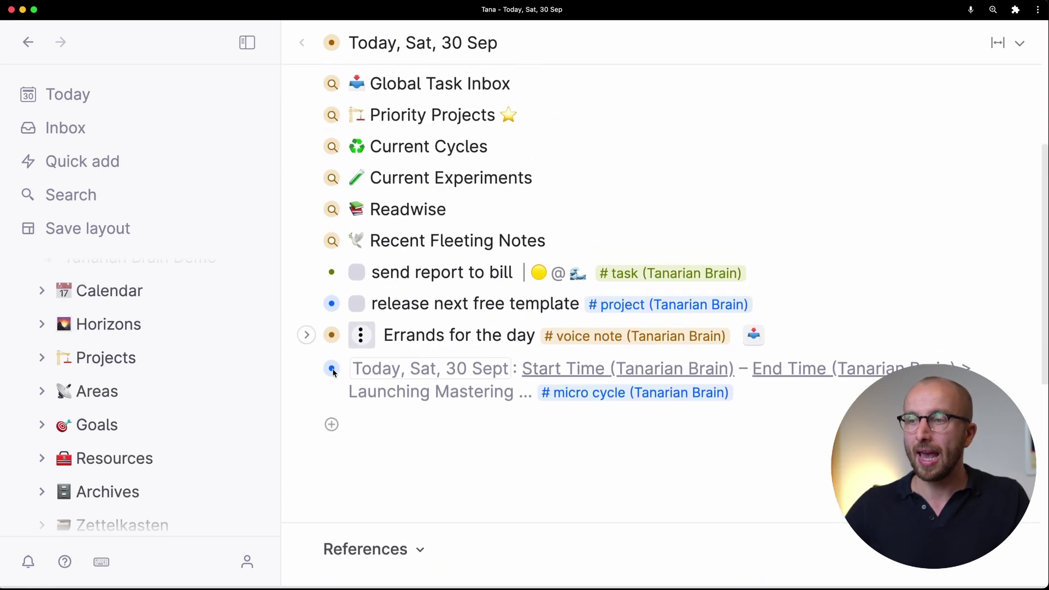
pyautogui.click(308, 370)
pyautogui.scroll(-5, 495, 441)
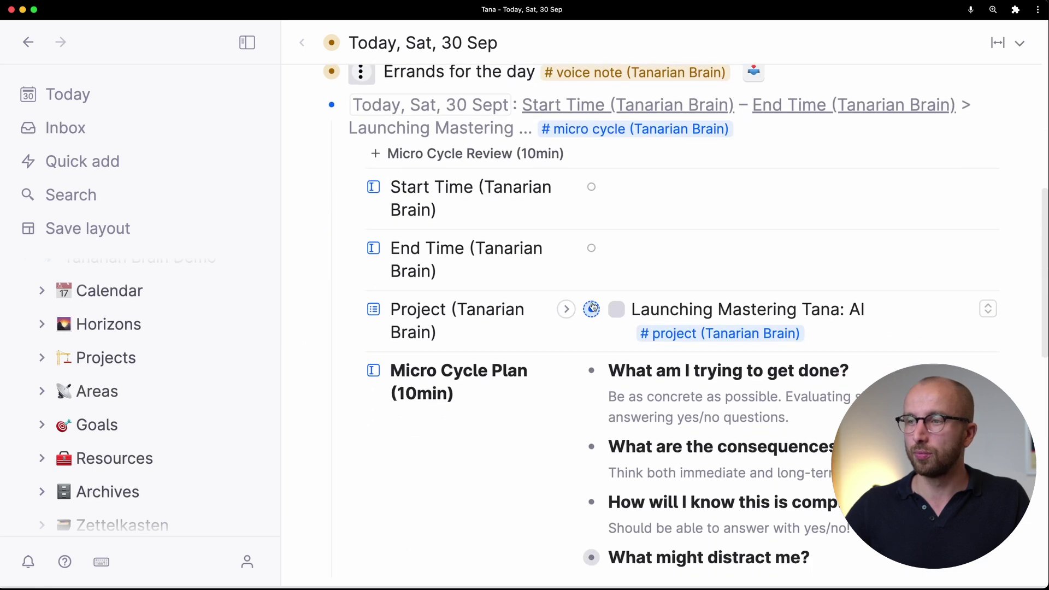
pyautogui.click(593, 309)
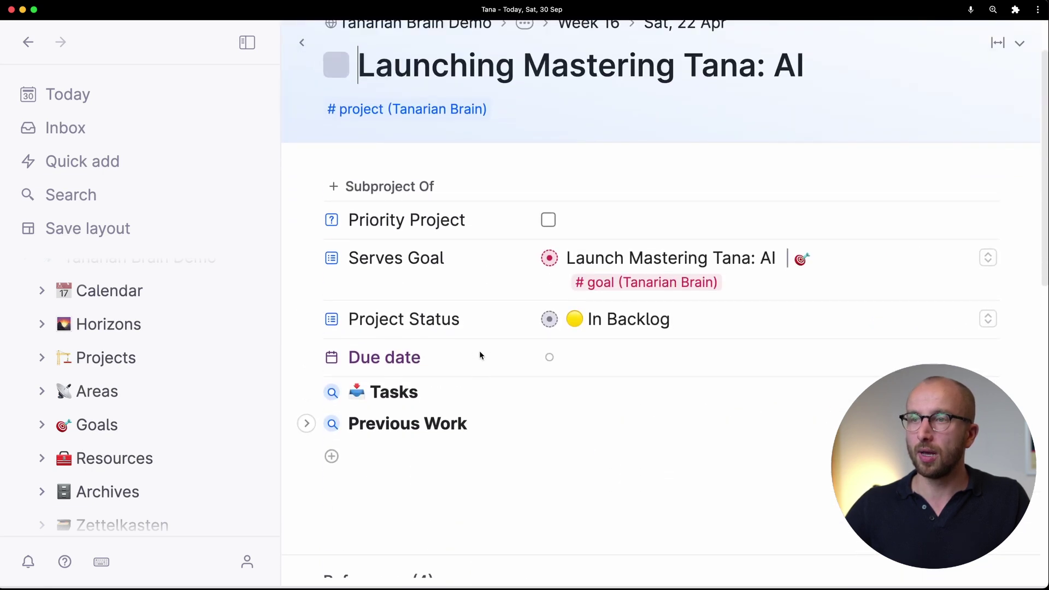
pyautogui.click(307, 446)
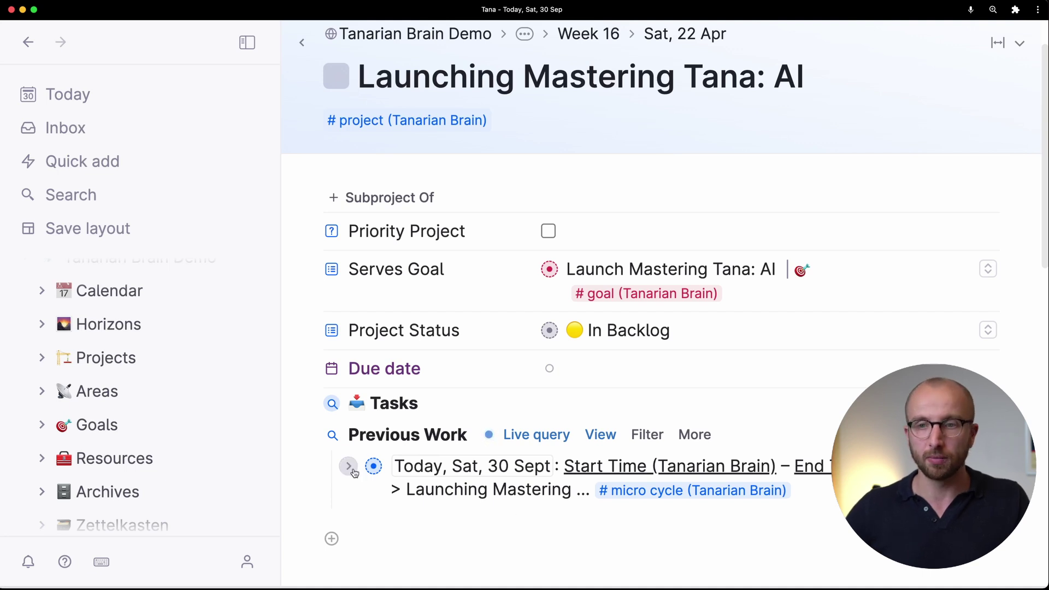
pyautogui.scroll(-2, 202, 475)
pyautogui.click(202, 475)
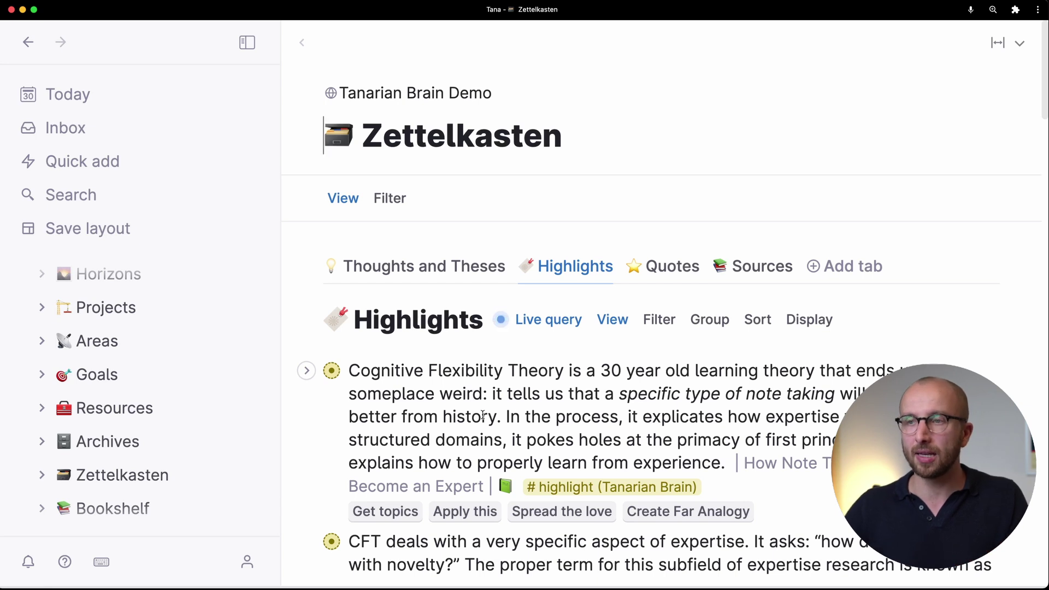
# - Switch Zettelkasten to Thoughts and Theses and expand the first permanent note's question and topics
pyautogui.click(468, 272)
pyautogui.scroll(-2, 490, 451)
pyautogui.scroll(-1, 491, 451)
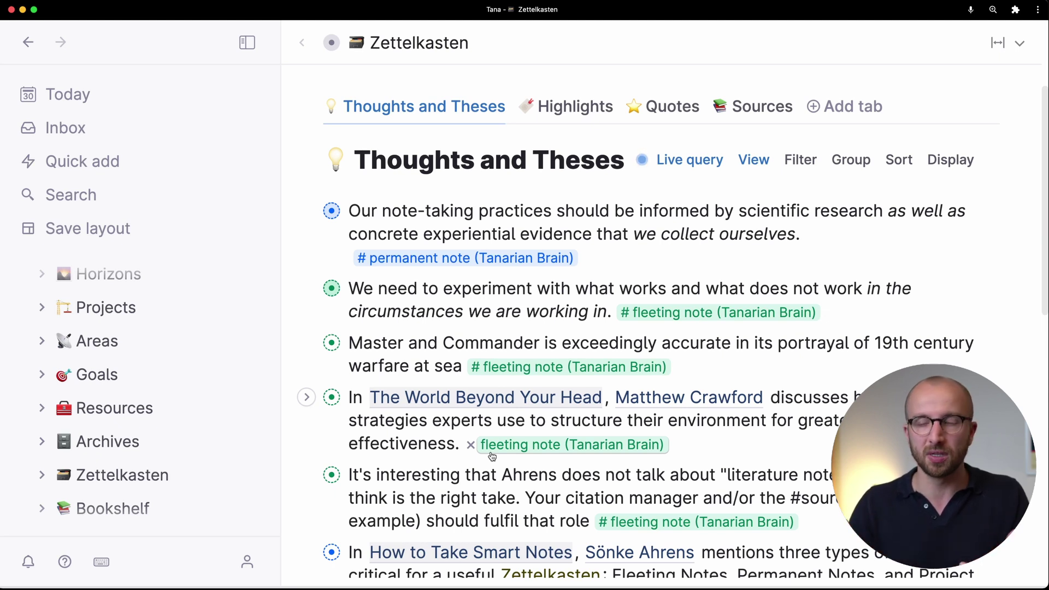
pyautogui.click(307, 211)
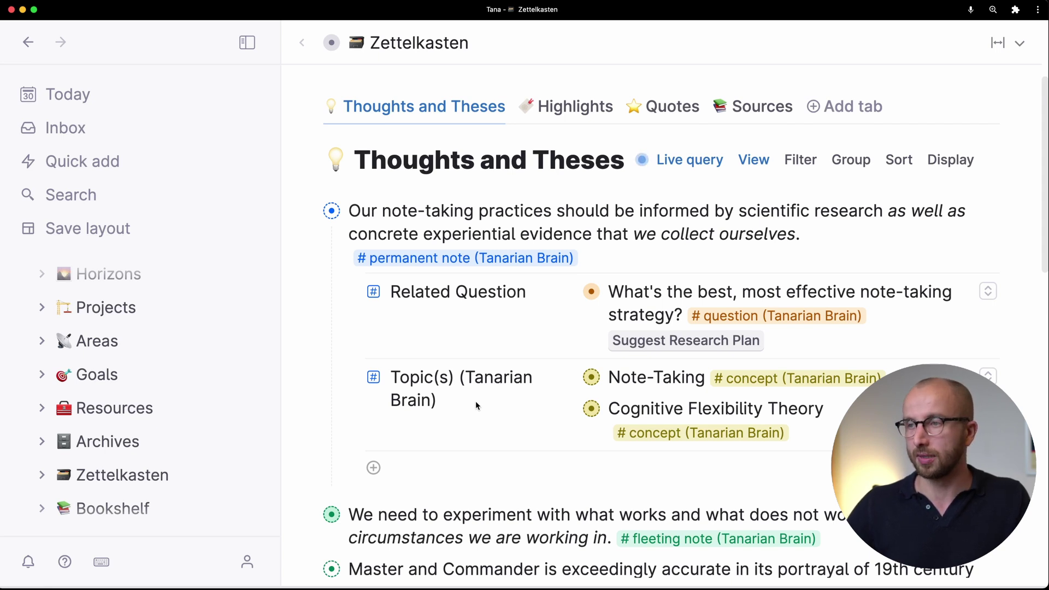
# - Browse the Highlights list, toggling its filter options on and off
pyautogui.click(565, 120)
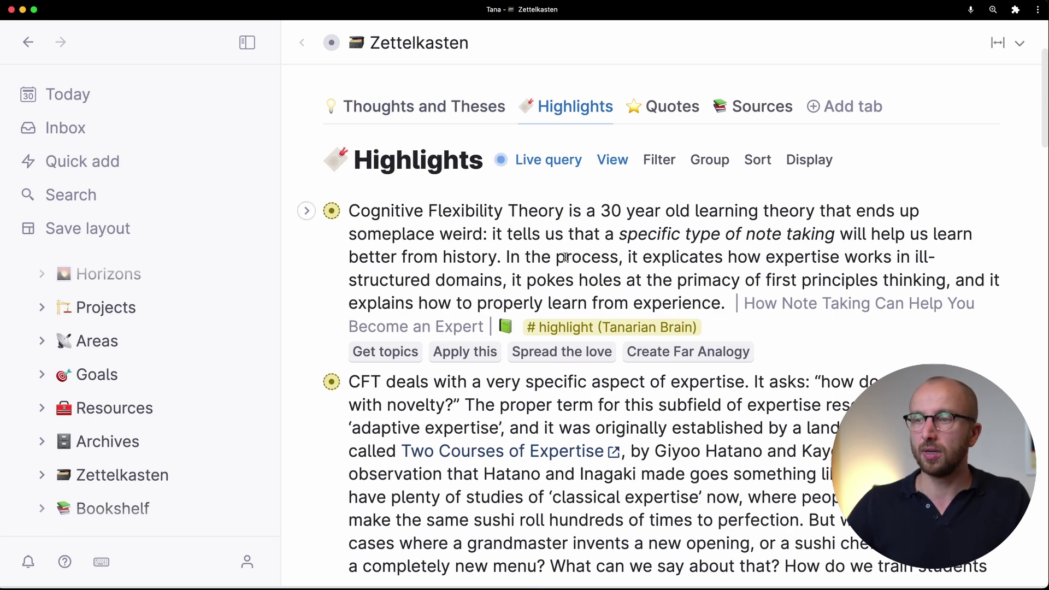
pyautogui.scroll(-5, 492, 372)
pyautogui.scroll(10, 501, 395)
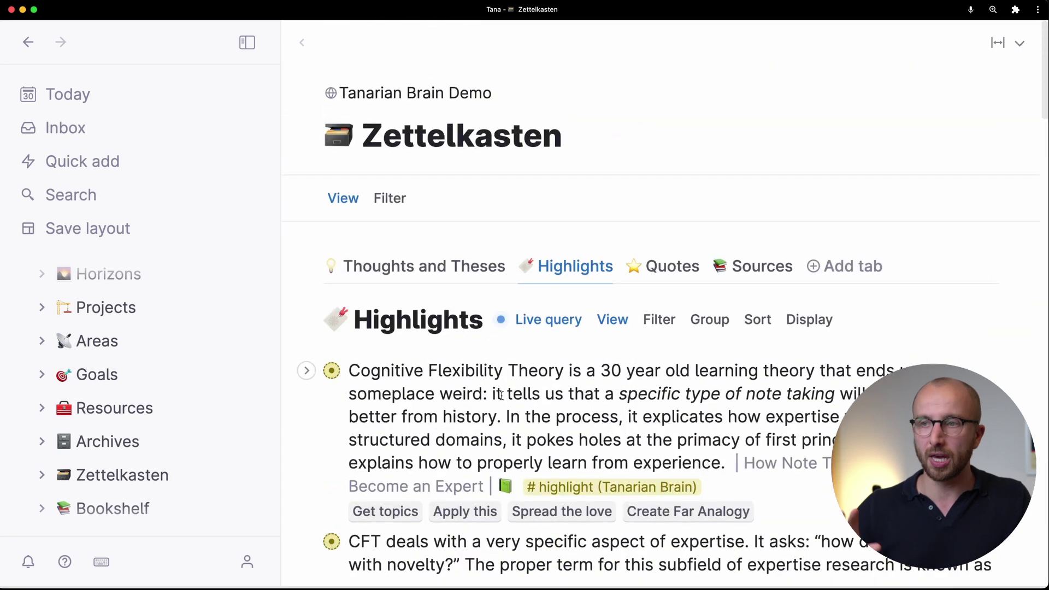
pyautogui.click(667, 321)
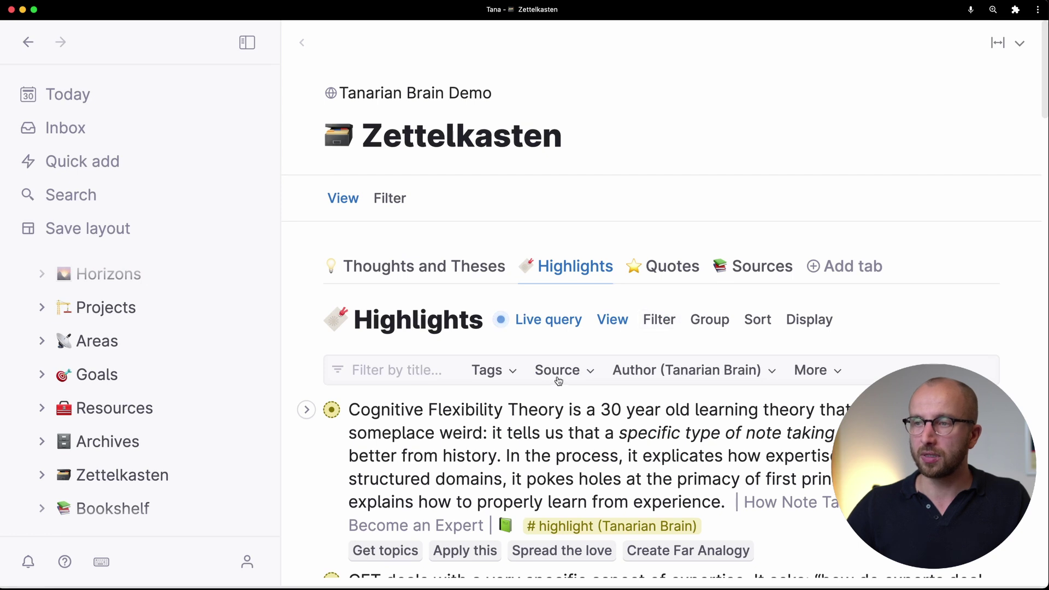
pyautogui.click(661, 320)
# - Scroll through the Sources list, then move to the Bookshelf page's Current view
pyautogui.click(742, 276)
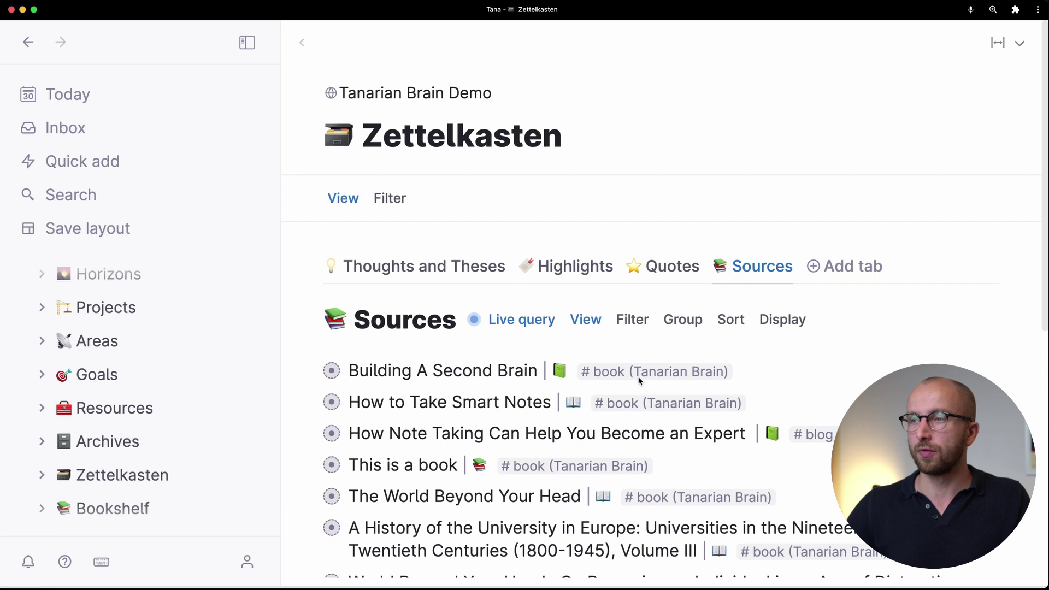
pyautogui.scroll(-2, 518, 505)
pyautogui.scroll(2, 518, 505)
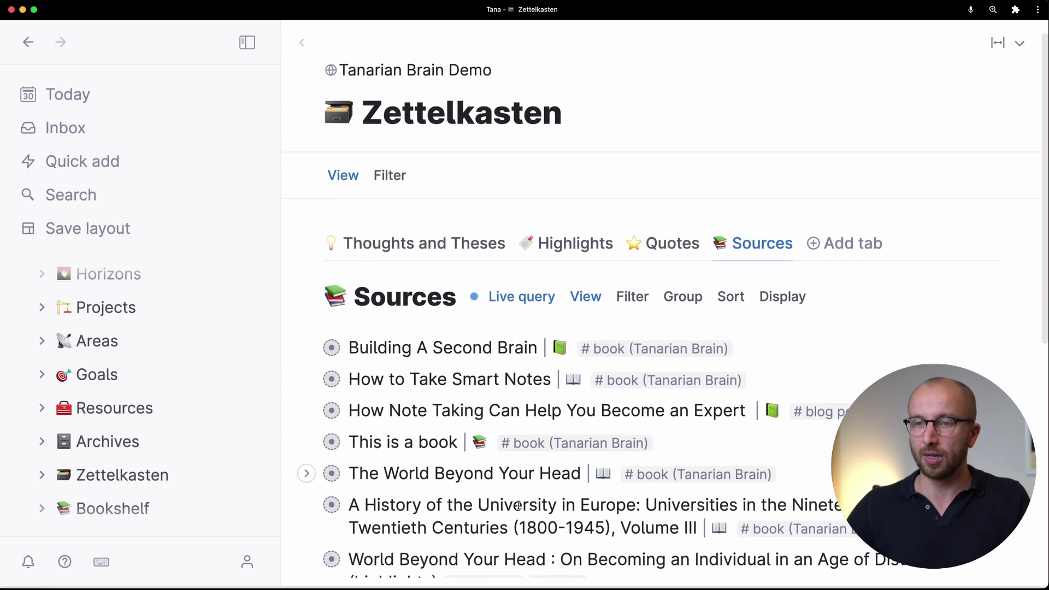
pyautogui.scroll(-3, 519, 505)
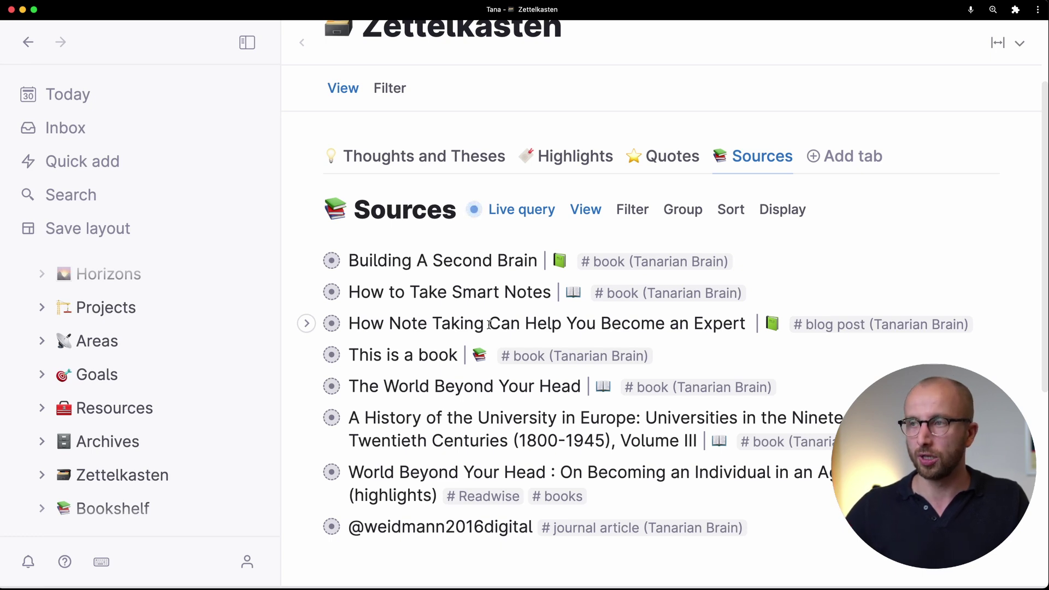
pyautogui.scroll(-1, 171, 470)
pyautogui.click(171, 469)
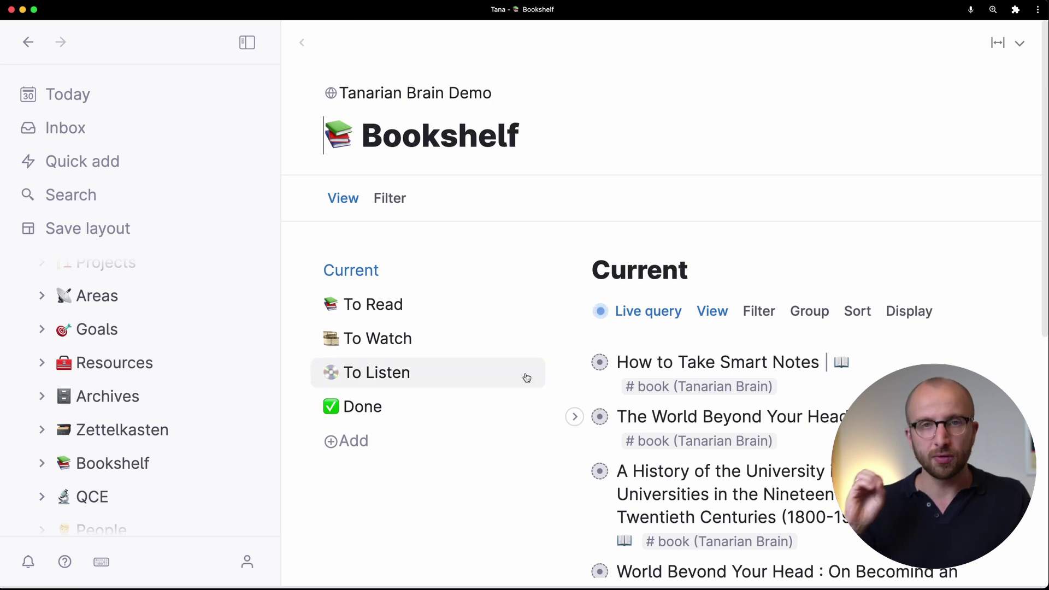
# - Scroll through the Bookshelf's books, then open QCE's Questions list
pyautogui.scroll(-3, 527, 378)
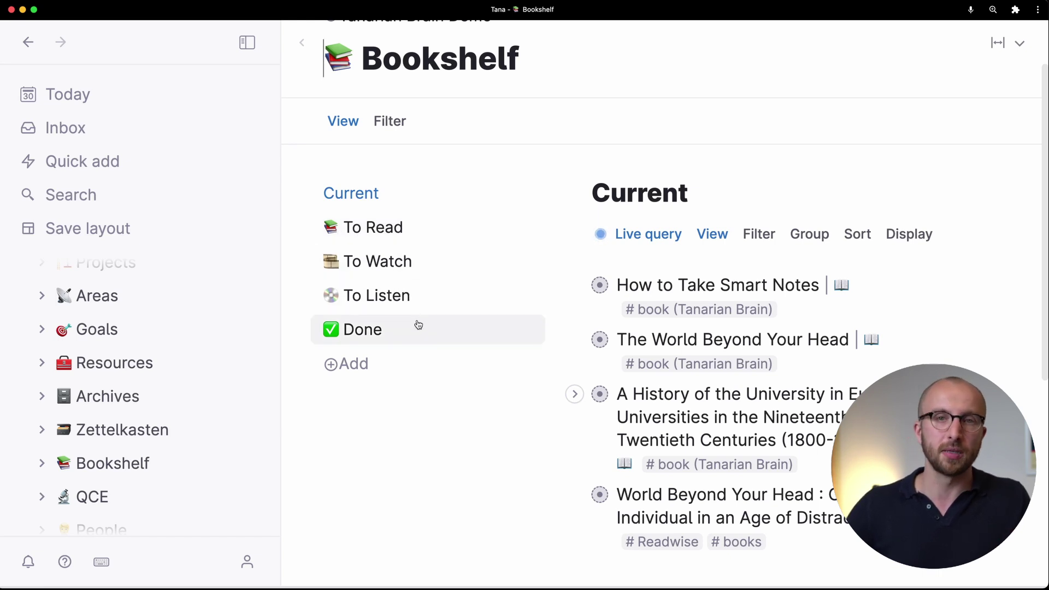
pyautogui.scroll(-1, 121, 437)
pyautogui.click(120, 440)
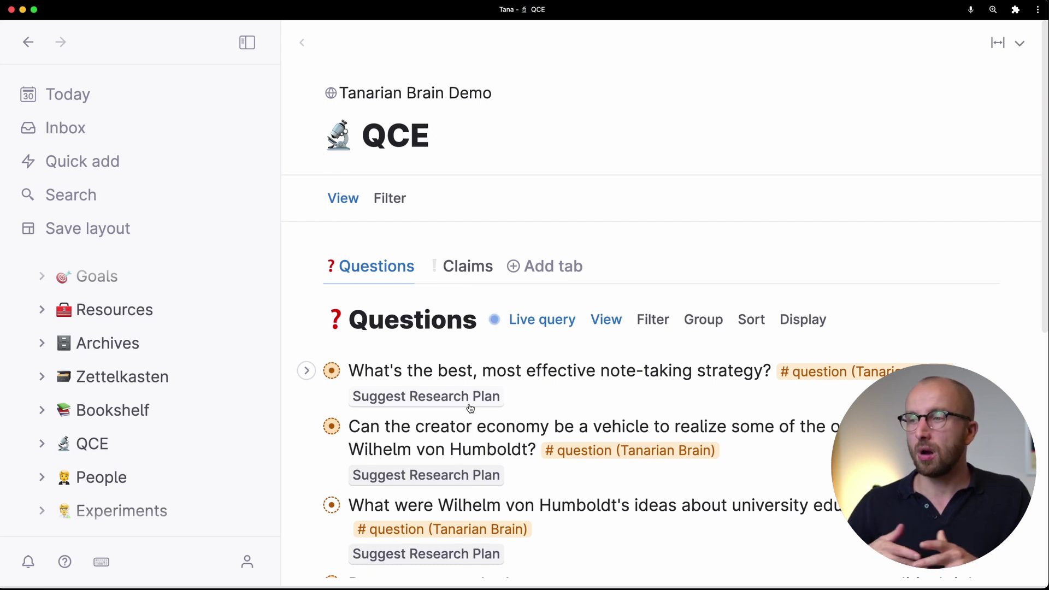
# - Collapse the sidebar, fold the first question's Synthesis Material, and reveal the Internet question's Related Claims
pyautogui.click(244, 41)
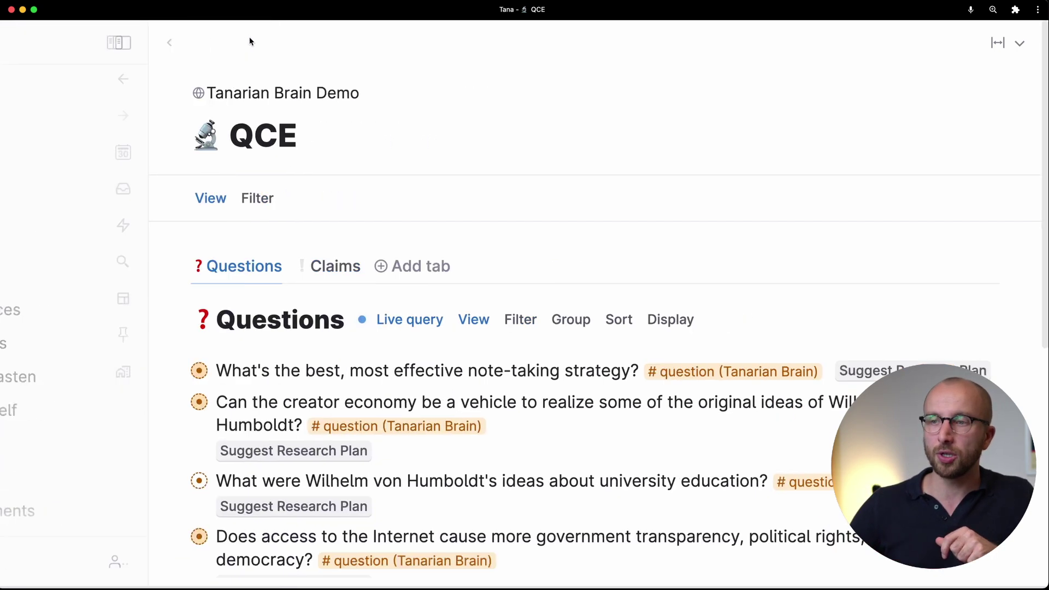
pyautogui.click(72, 372)
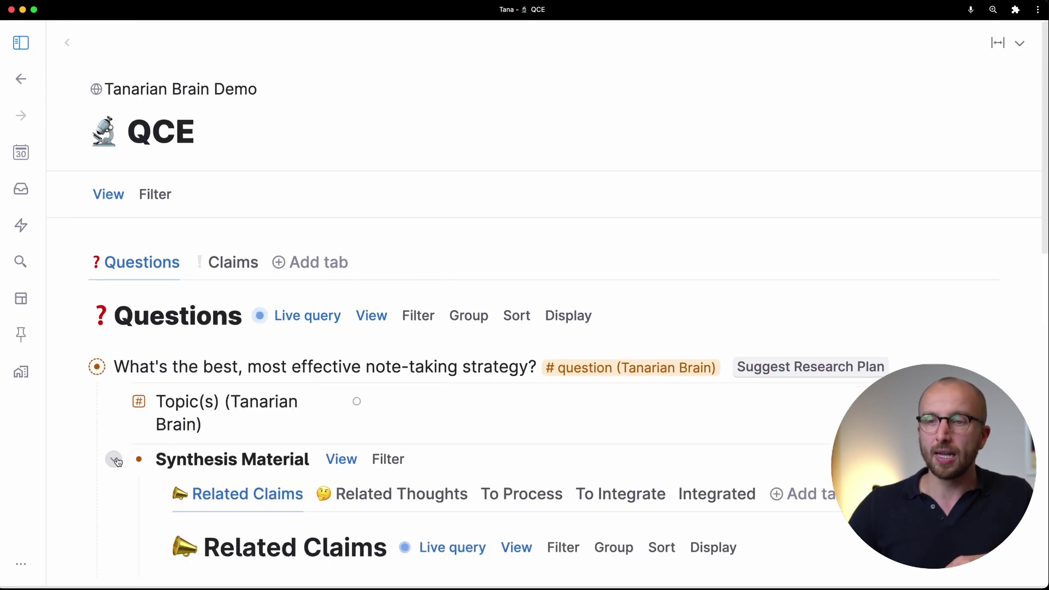
pyautogui.click(113, 462)
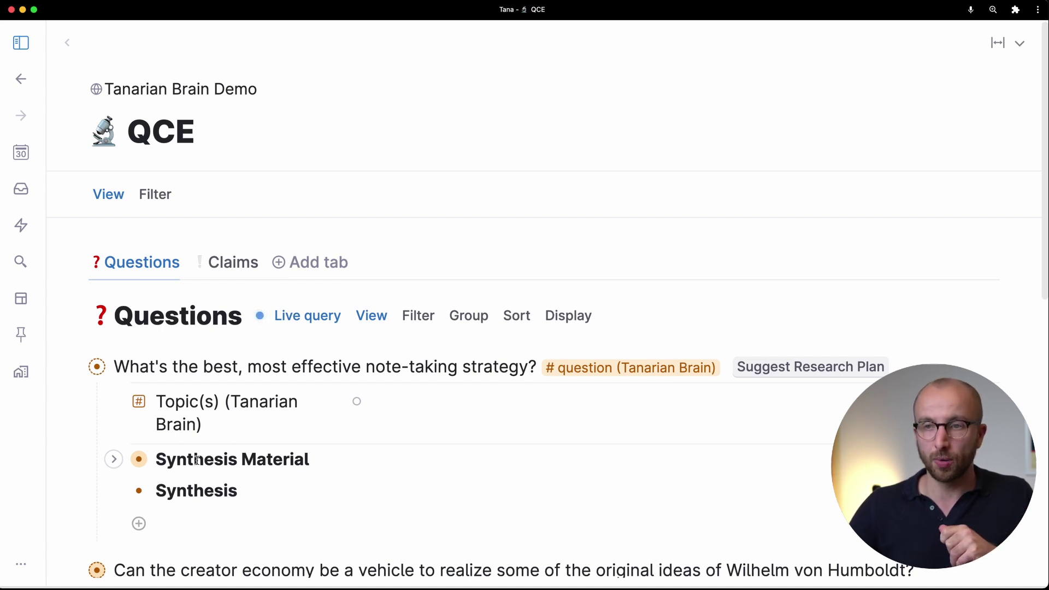
pyautogui.scroll(-10, 298, 250)
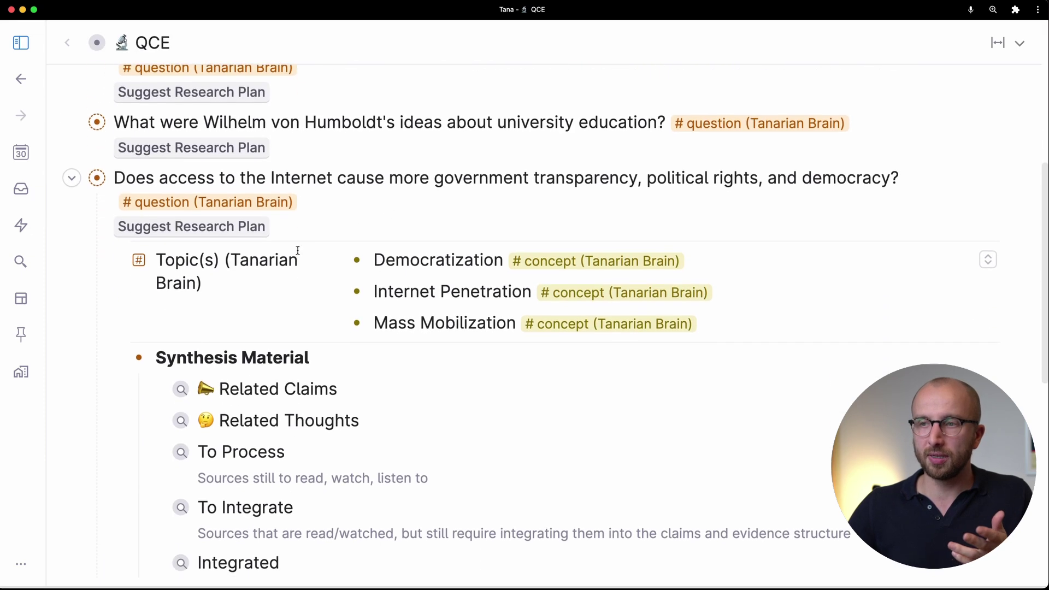
pyautogui.scroll(-1, 298, 253)
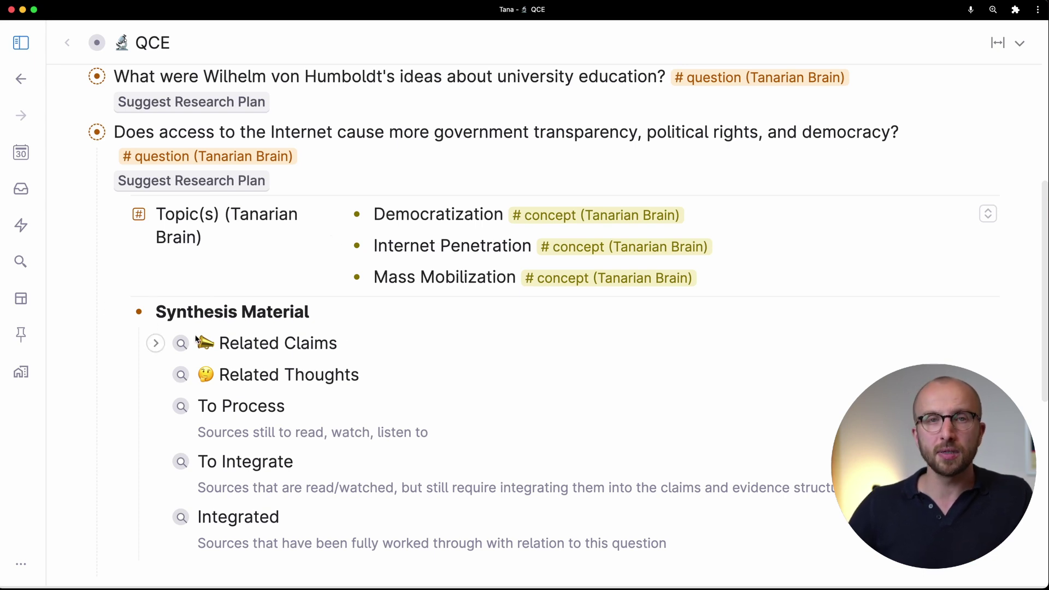
pyautogui.click(156, 343)
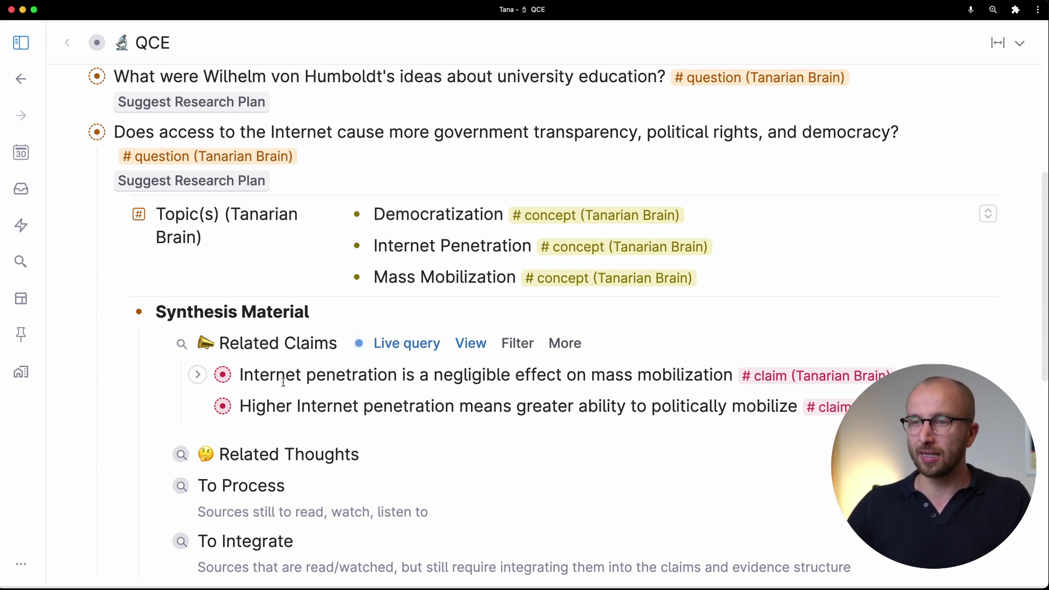
# - Expand the first related claim and check its empty Contradicting Evidence
pyautogui.click(197, 375)
pyautogui.scroll(-3, 322, 440)
pyautogui.scroll(-5, 322, 440)
pyautogui.scroll(1, 339, 442)
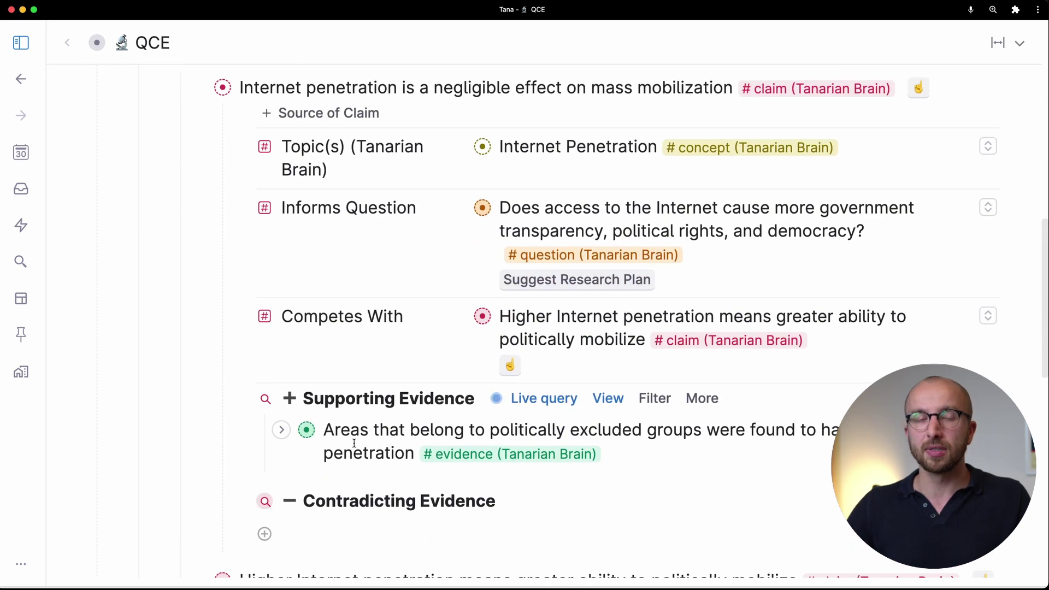
pyautogui.scroll(2, 358, 437)
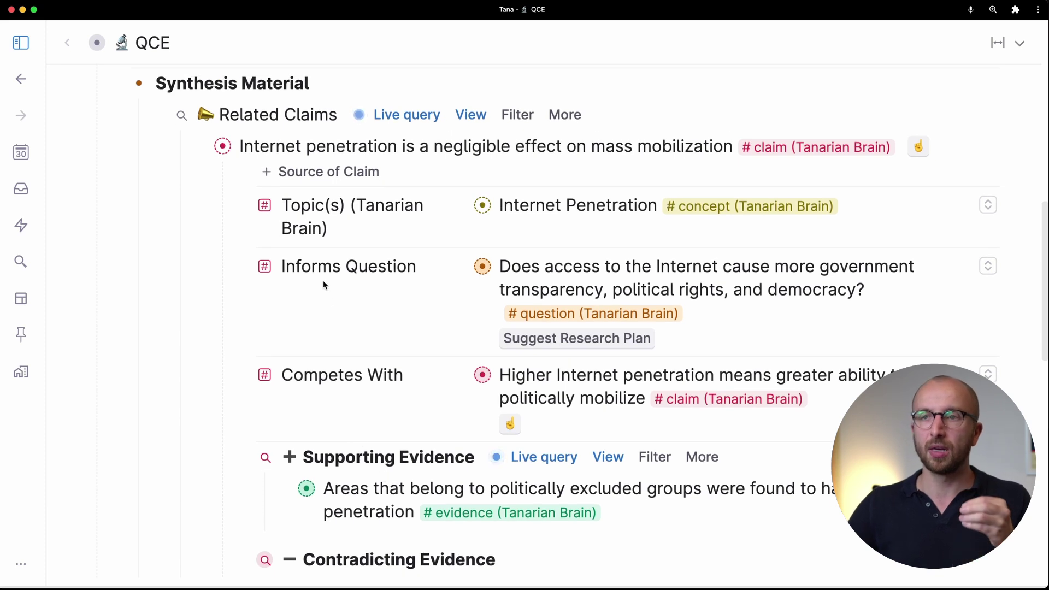
pyautogui.scroll(-5, 328, 366)
pyautogui.click(241, 361)
pyautogui.click(241, 360)
# - Expand the second claim with its Contradicting Evidence and select its title text
pyautogui.click(199, 441)
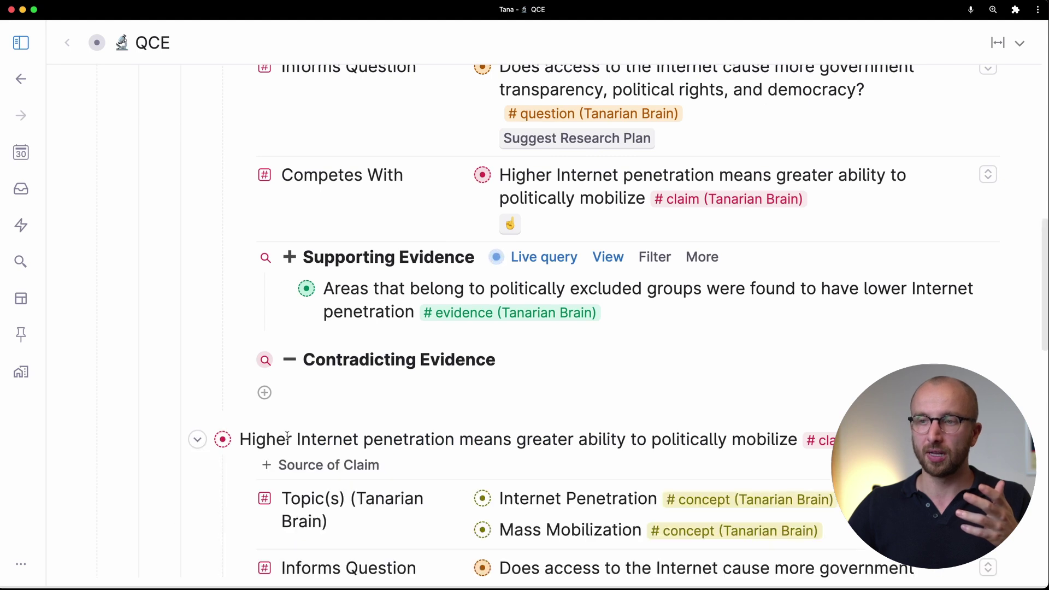
pyautogui.scroll(-6, 202, 443)
pyautogui.click(239, 488)
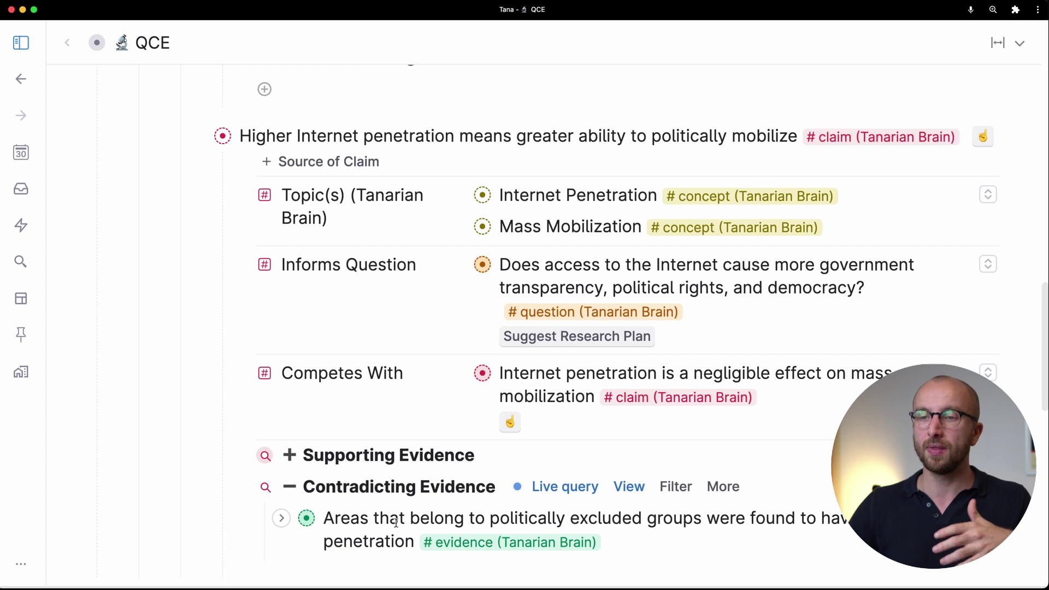
pyautogui.scroll(1, 396, 524)
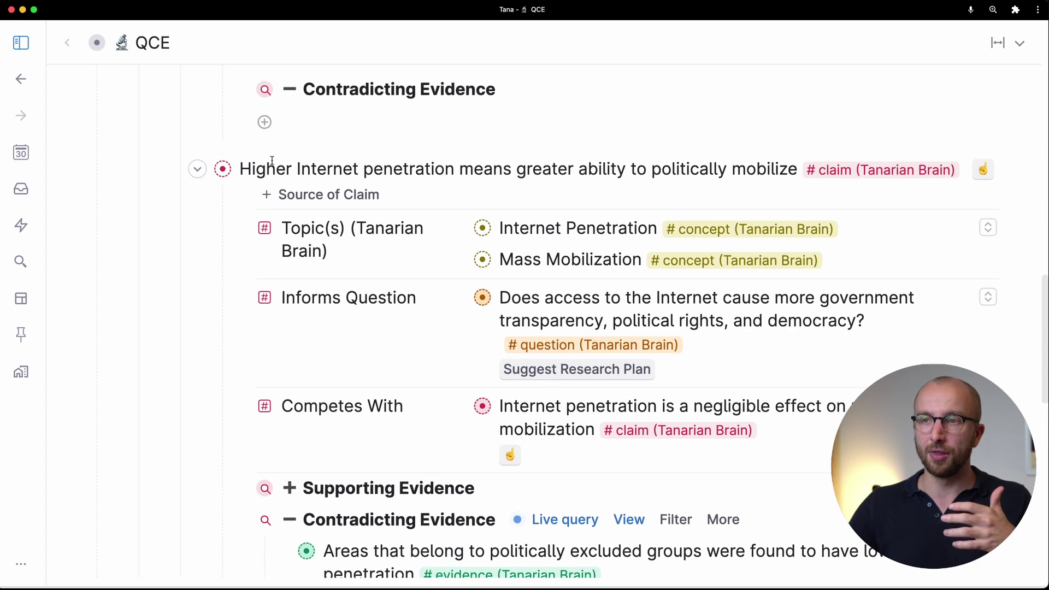
pyautogui.click(272, 161)
pyautogui.press('super+a')
pyautogui.scroll(3, 343, 177)
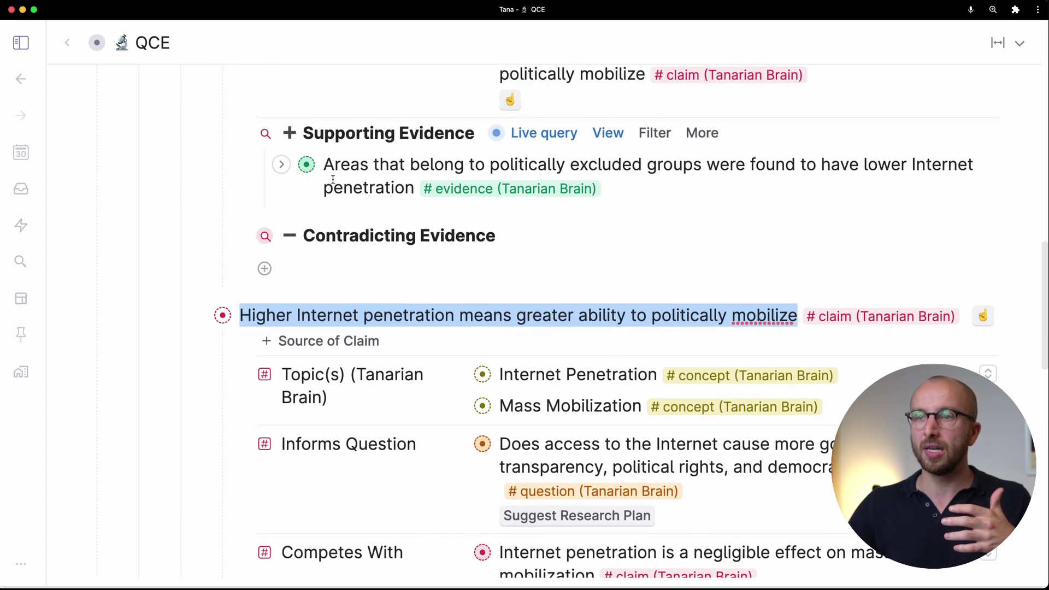
pyautogui.scroll(5, 363, 146)
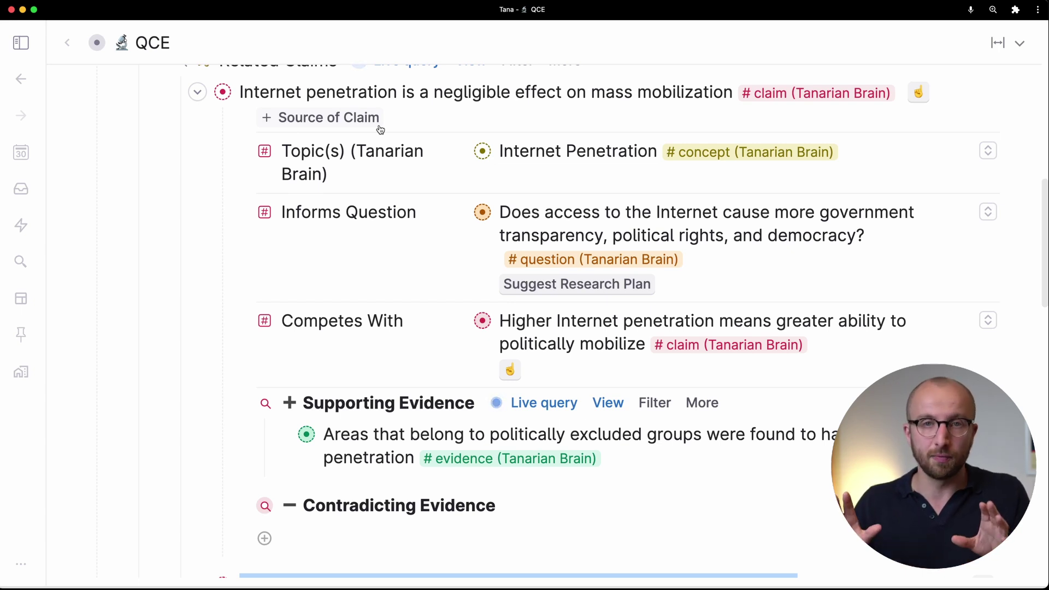
pyautogui.scroll(2, 380, 130)
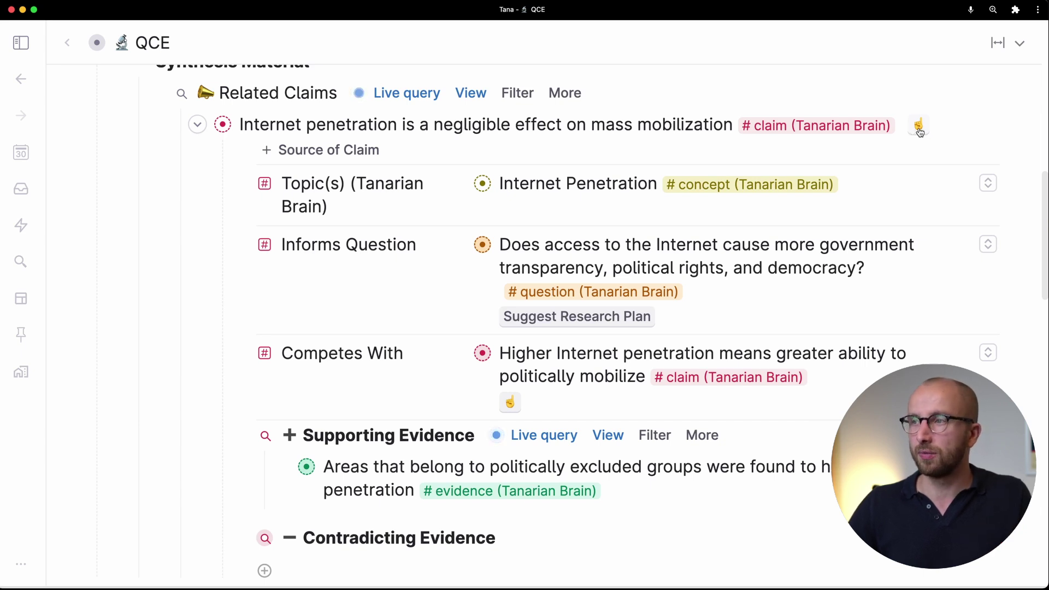
# - Run the counterargument command on the negligible-effect claim and review the generated Counters against Claim
pyautogui.click(919, 127)
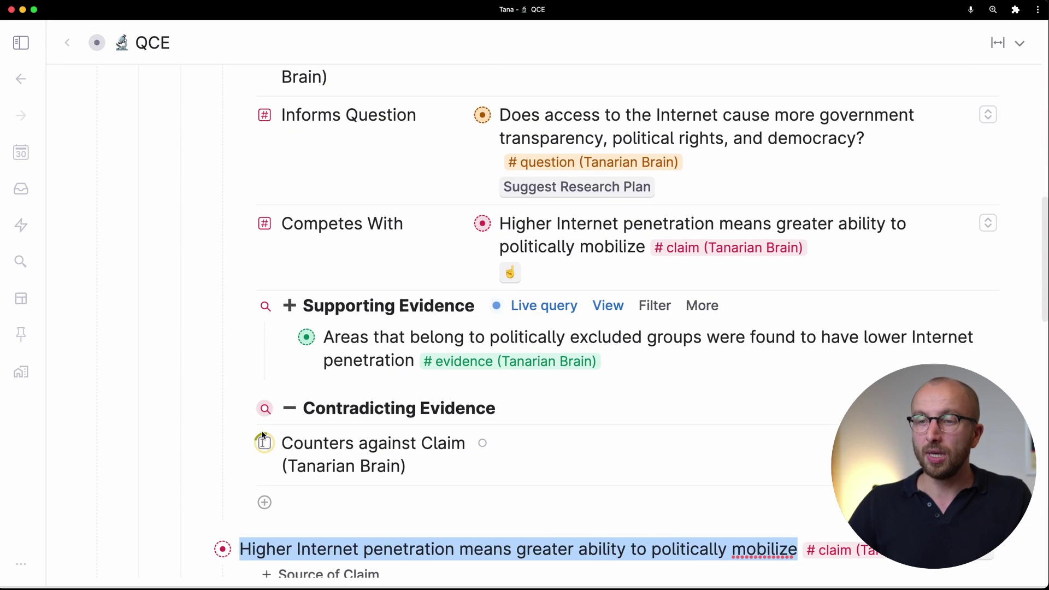
pyautogui.scroll(-6, 391, 487)
pyautogui.scroll(1, 426, 490)
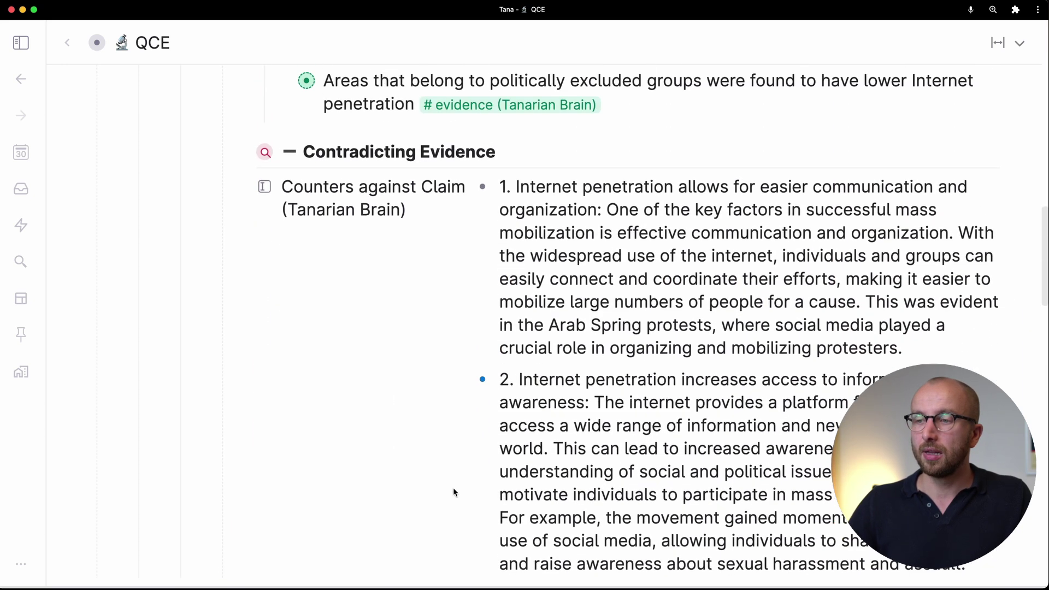
pyautogui.scroll(1, 587, 385)
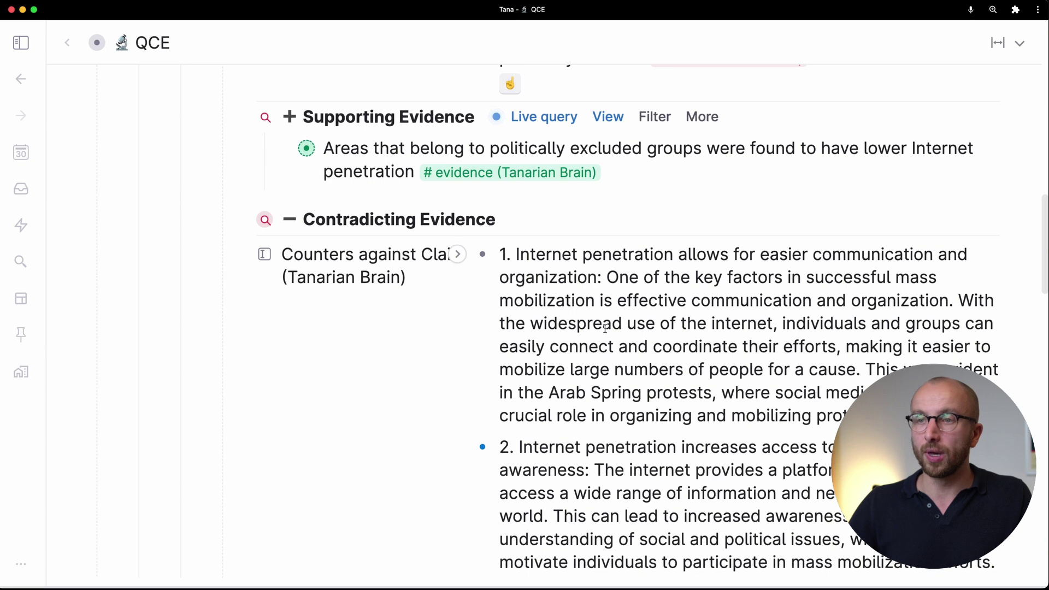
pyautogui.scroll(5, 575, 336)
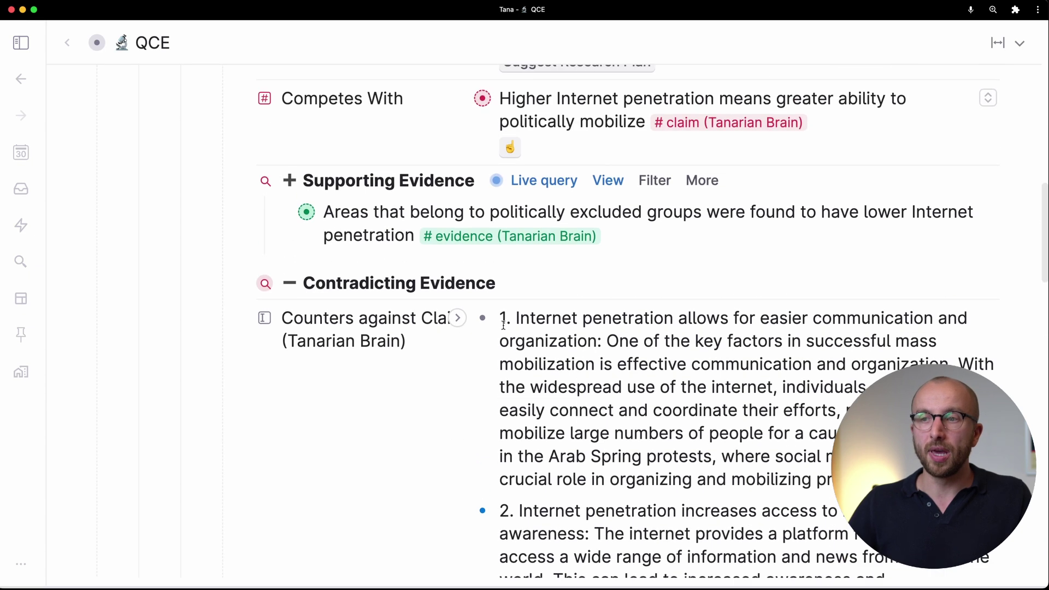
pyautogui.scroll(2, 455, 403)
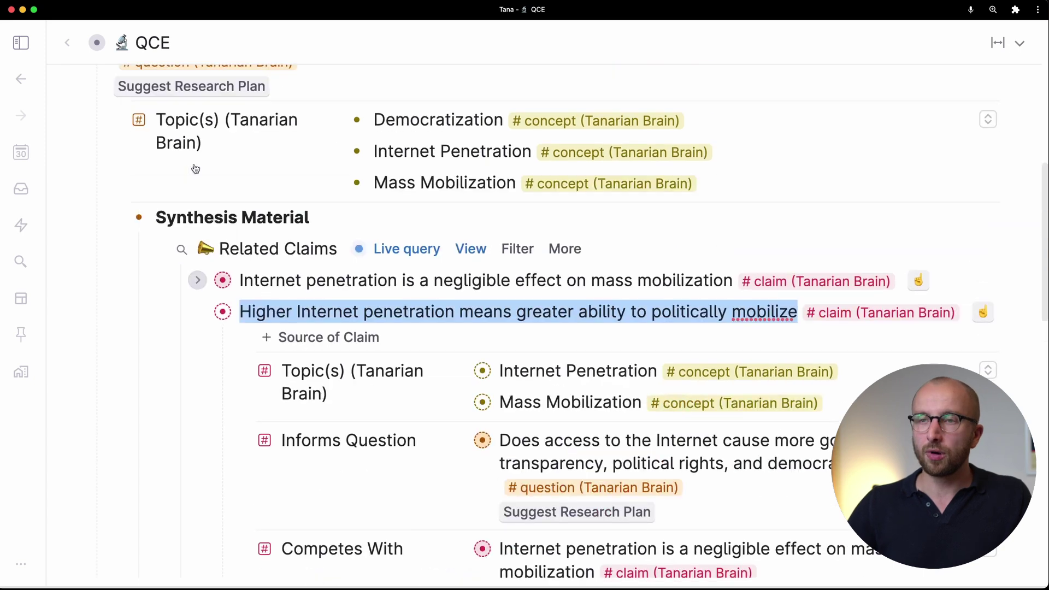
# - Fold the Related Claims list and the Synthesis Material section
pyautogui.click(157, 339)
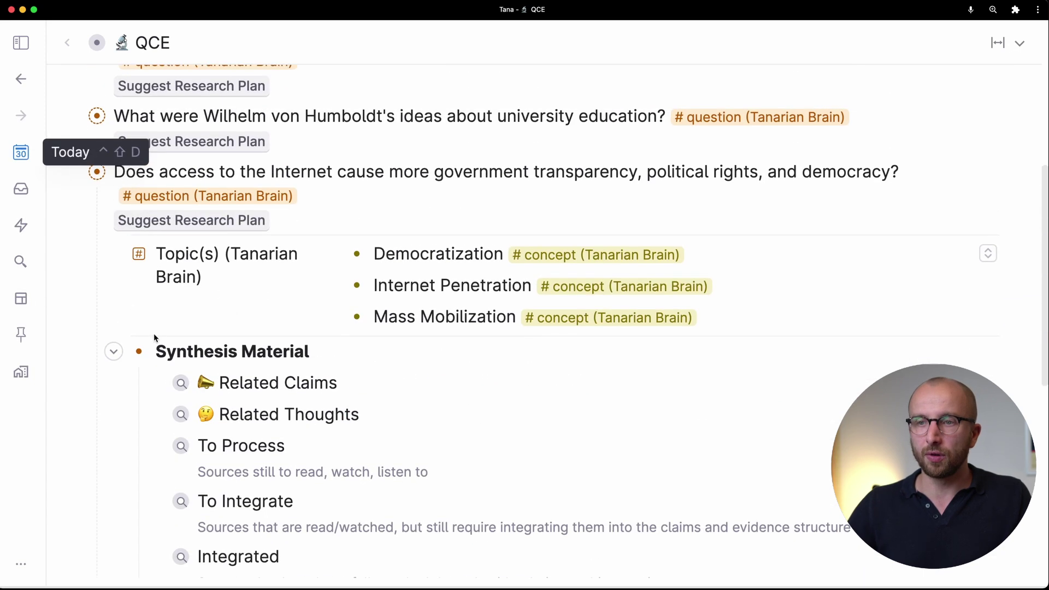
pyautogui.click(111, 351)
pyautogui.scroll(1, 207, 244)
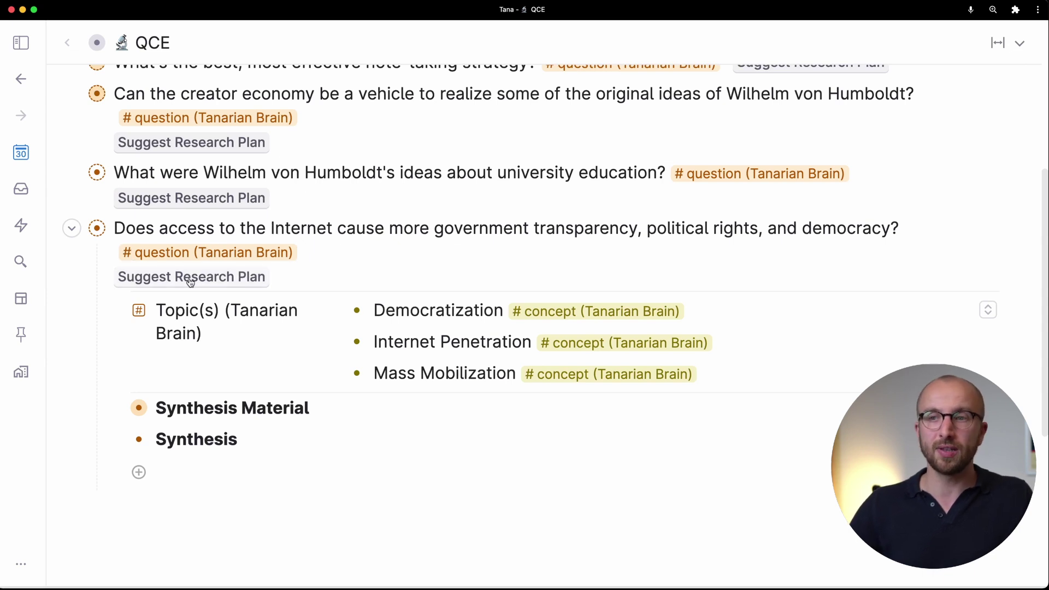
# - Generate a suggested Research Plan for the democracy question, read its steps, then collapse it
pyautogui.click(190, 278)
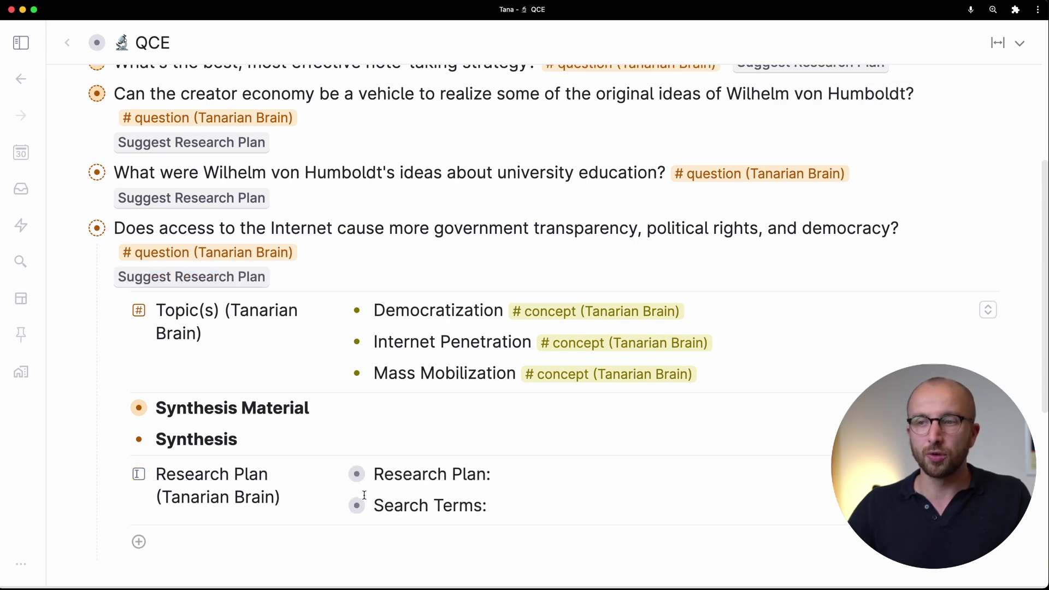
pyautogui.click(338, 479)
pyautogui.scroll(-3, 337, 477)
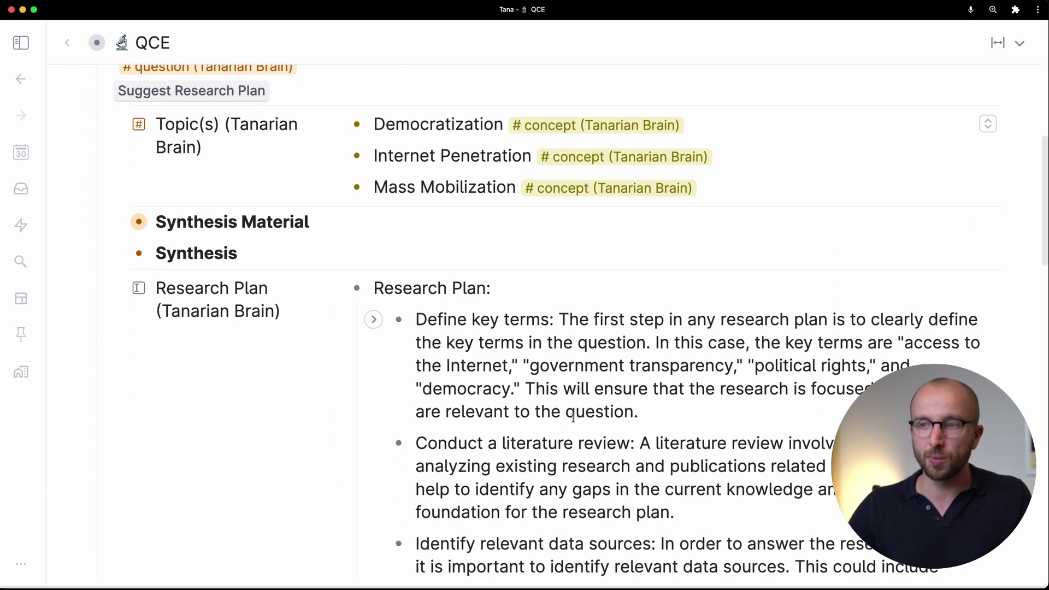
pyautogui.scroll(-5, 490, 464)
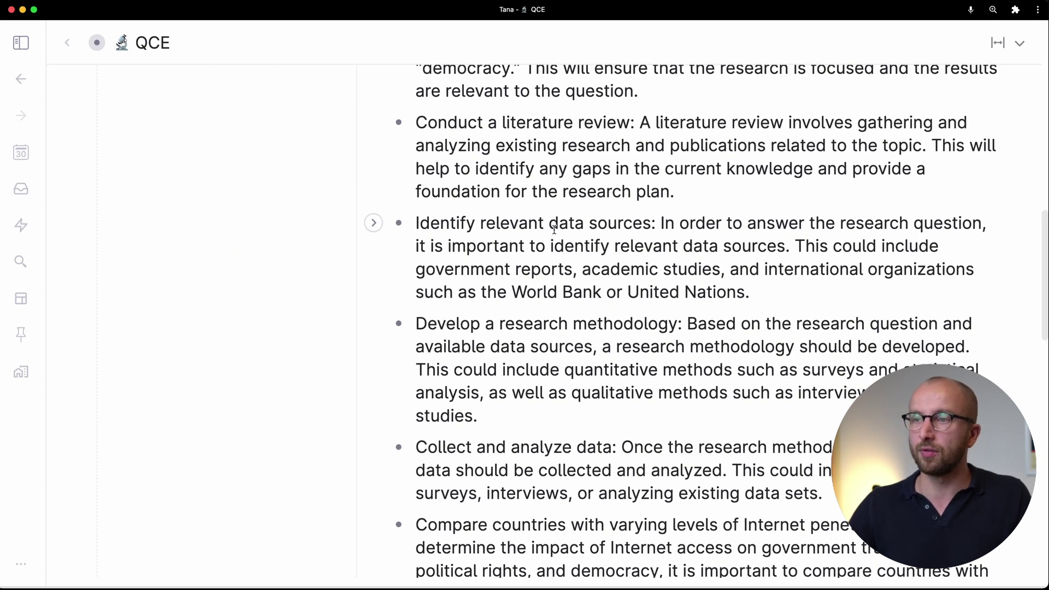
pyautogui.moveTo(511, 293); pyautogui.dragTo(743, 289)
pyautogui.scroll(6, 743, 290)
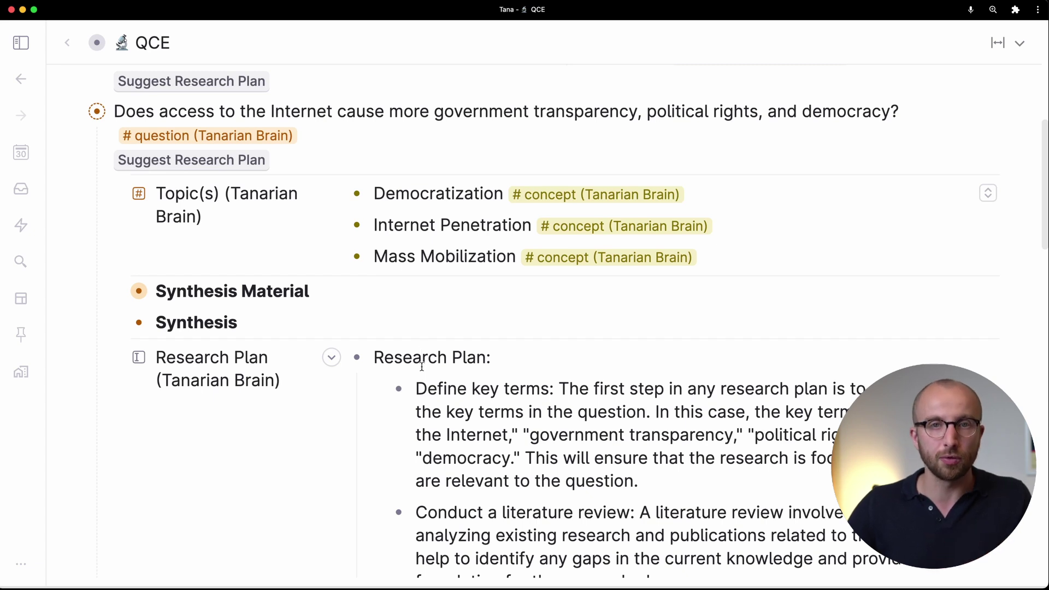
pyautogui.click(422, 362)
pyautogui.click(343, 359)
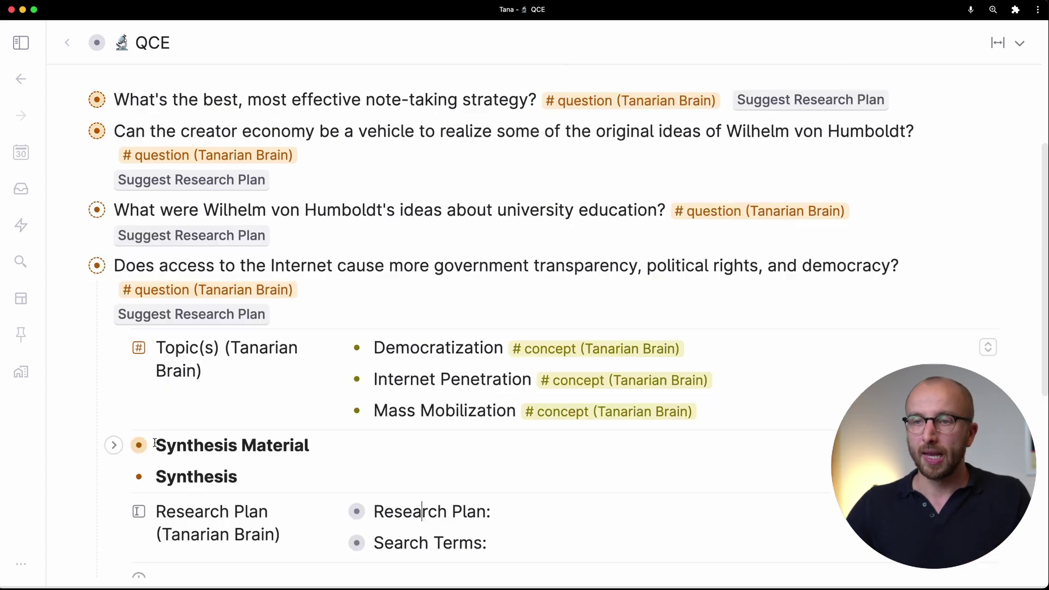
# - Open the Internet question's Synthesis Material in a side panel
pyautogui.click(110, 443)
pyautogui.scroll(-5, 234, 459)
pyautogui.click(217, 200)
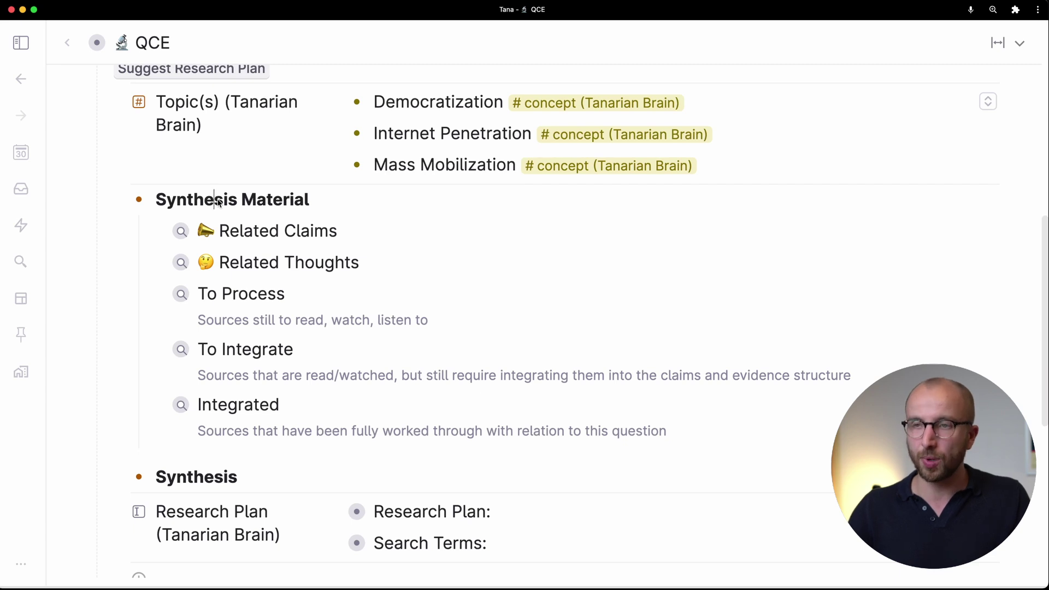
pyautogui.press('super+shift+Return')
pyautogui.scroll(-3, 855, 316)
pyautogui.scroll(5, 855, 316)
# - Preview the Related Claims and Related Thoughts results, then add an empty child under Synthesis
pyautogui.click(733, 175)
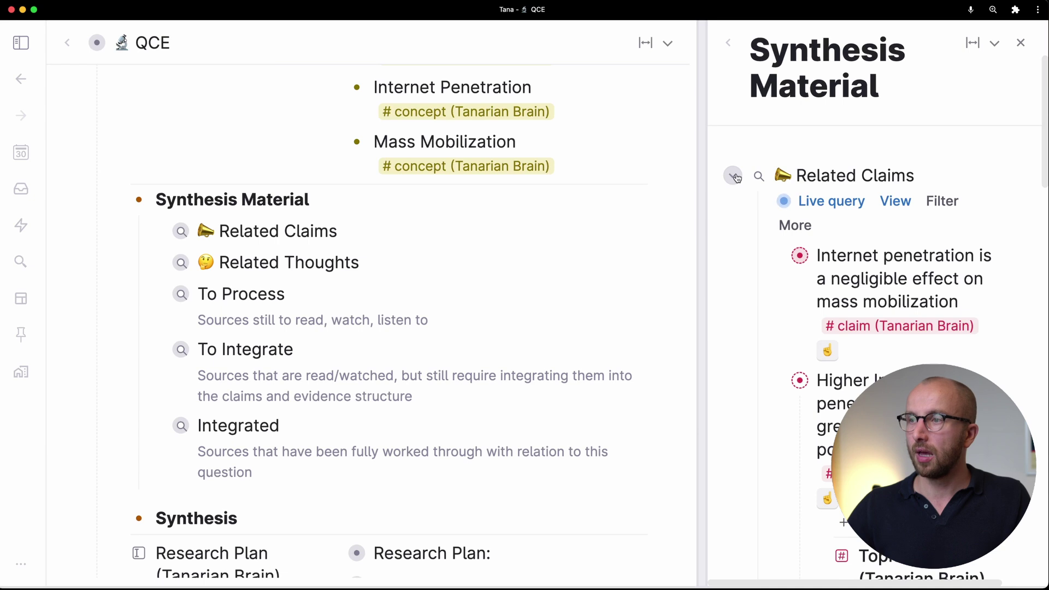
pyautogui.click(736, 177)
pyautogui.click(734, 207)
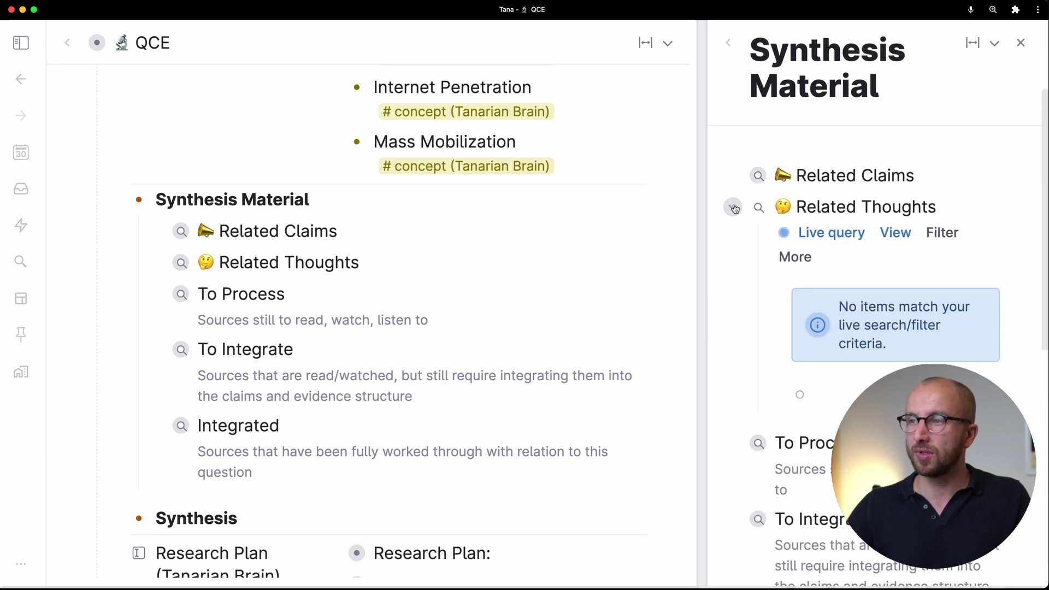
pyautogui.click(735, 208)
pyautogui.scroll(-5, 326, 421)
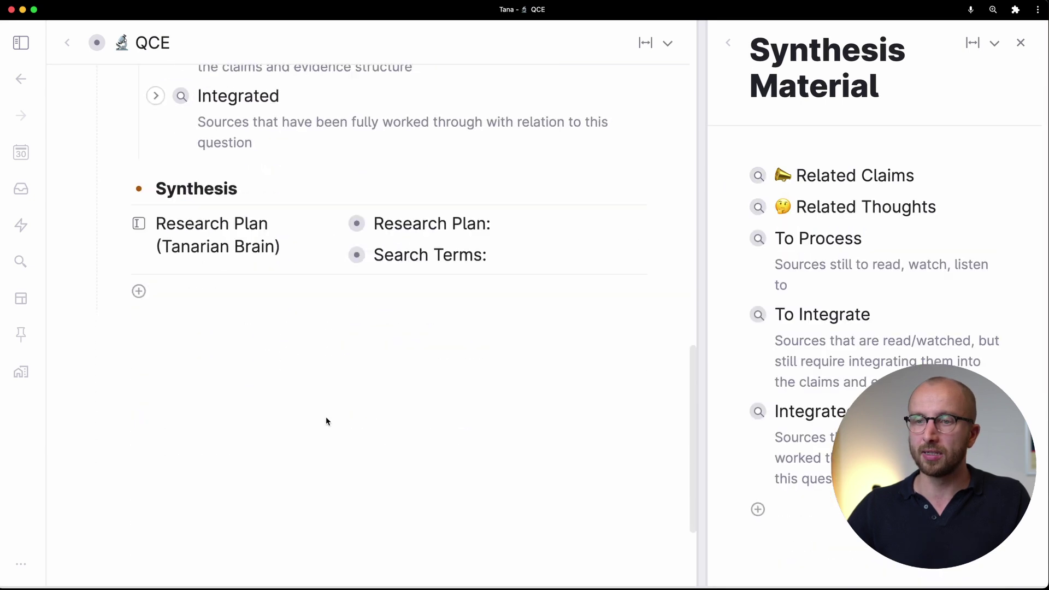
pyautogui.click(269, 197)
pyautogui.press('Return')
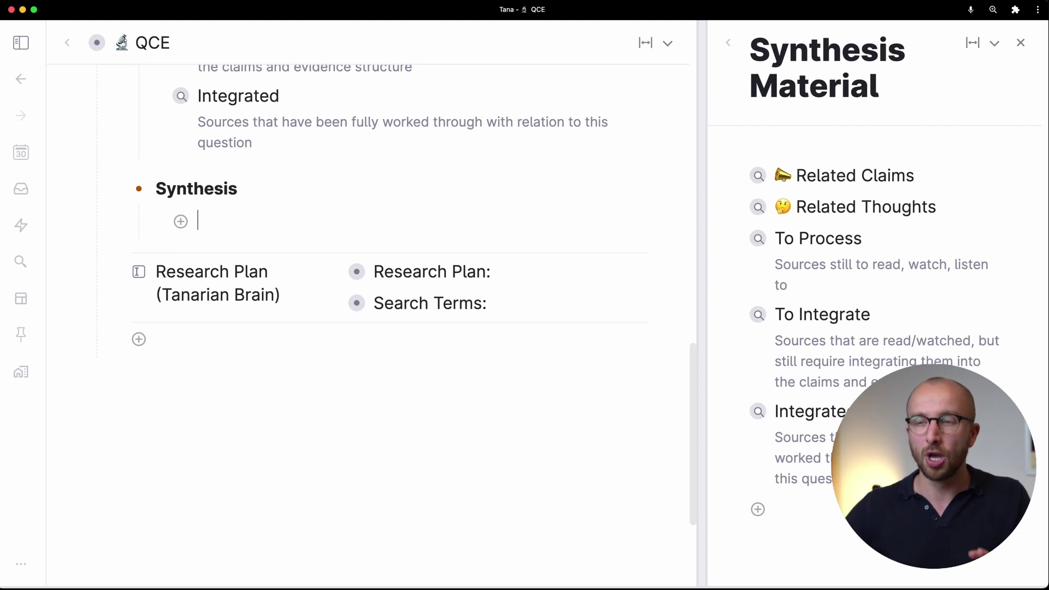
pyautogui.scroll(3, 272, 187)
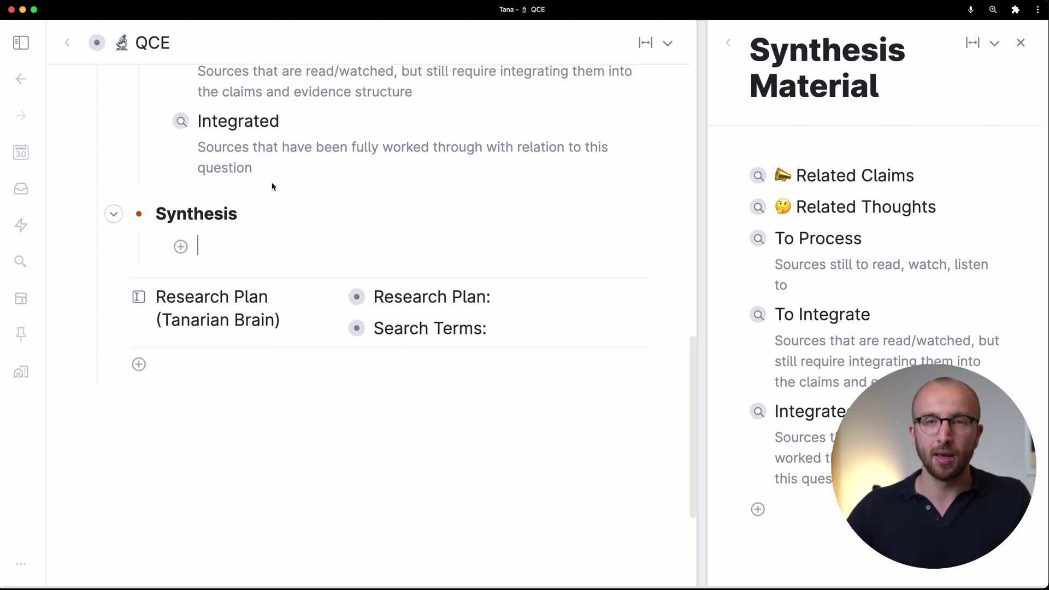
# - Close the side panel, go to the People page, and view Authors before returning to Friends & Family
pyautogui.click(21, 42)
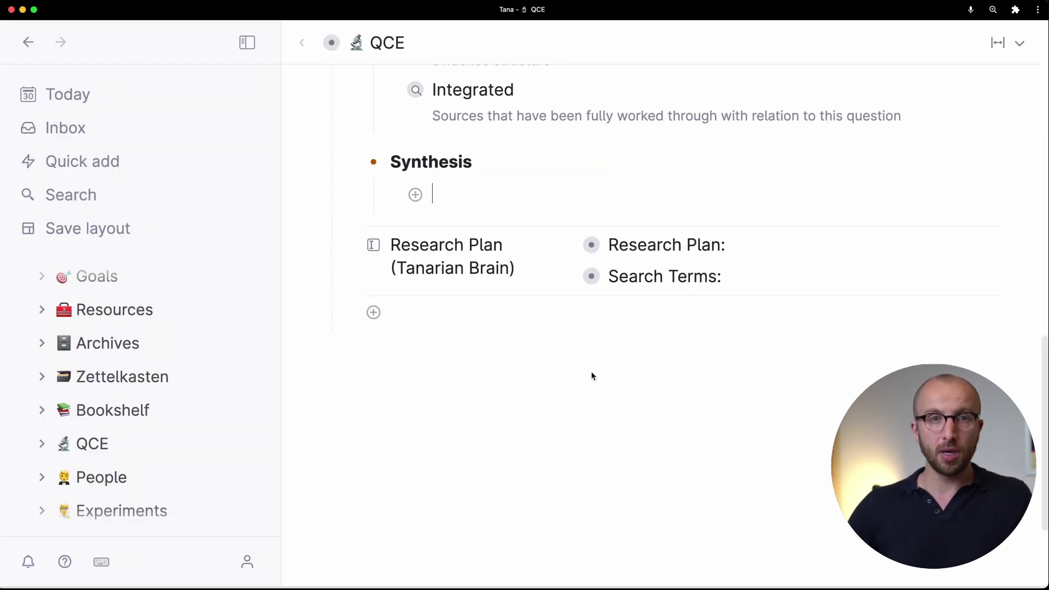
pyautogui.click(140, 489)
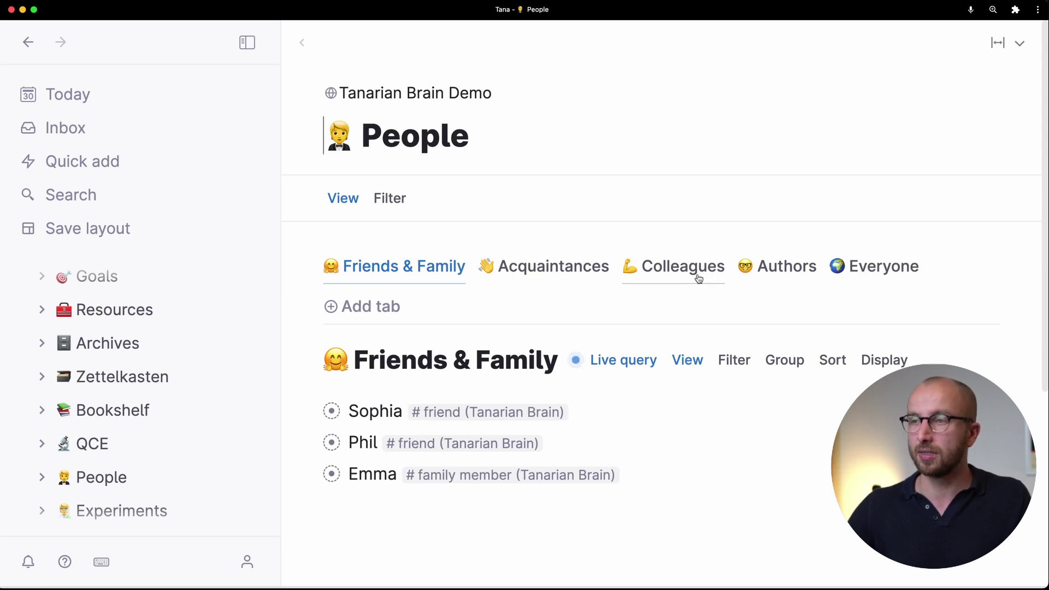
pyautogui.click(798, 268)
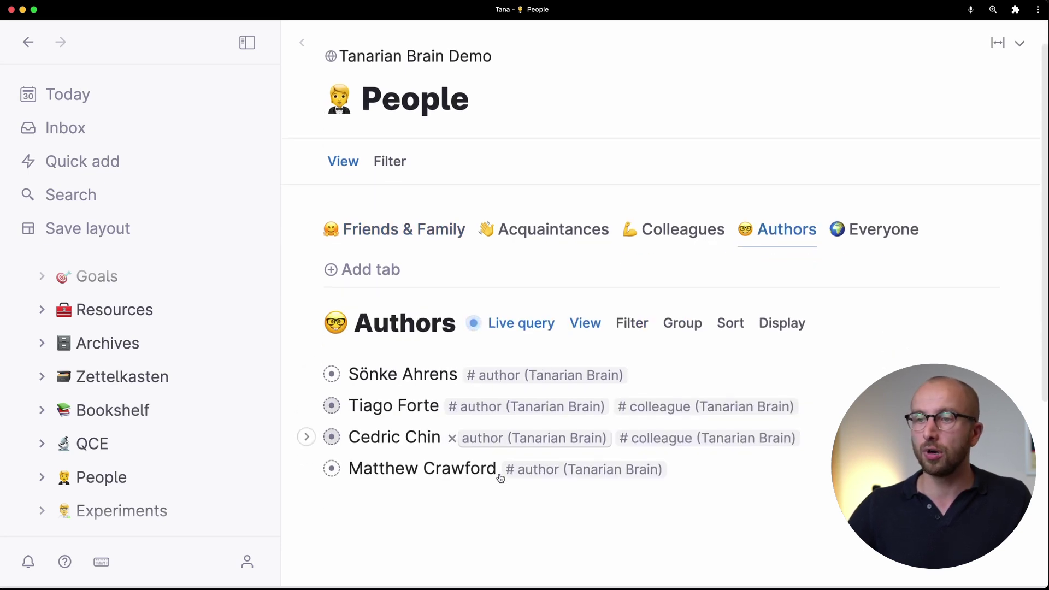
pyautogui.click(373, 280)
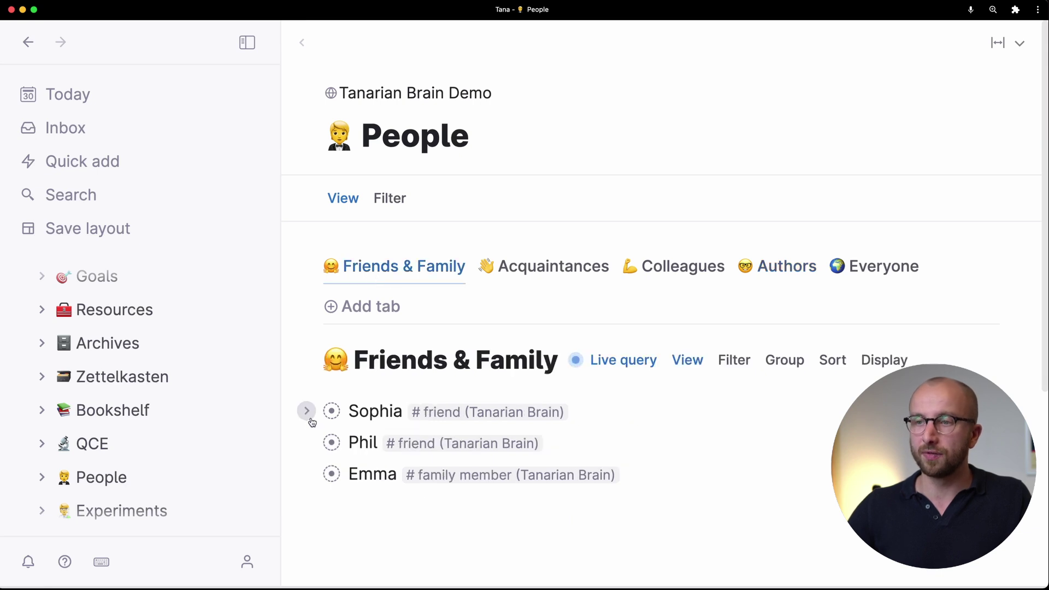
# - Expand and collapse the first two friends' details to check their birthdays
pyautogui.click(308, 442)
pyautogui.click(308, 443)
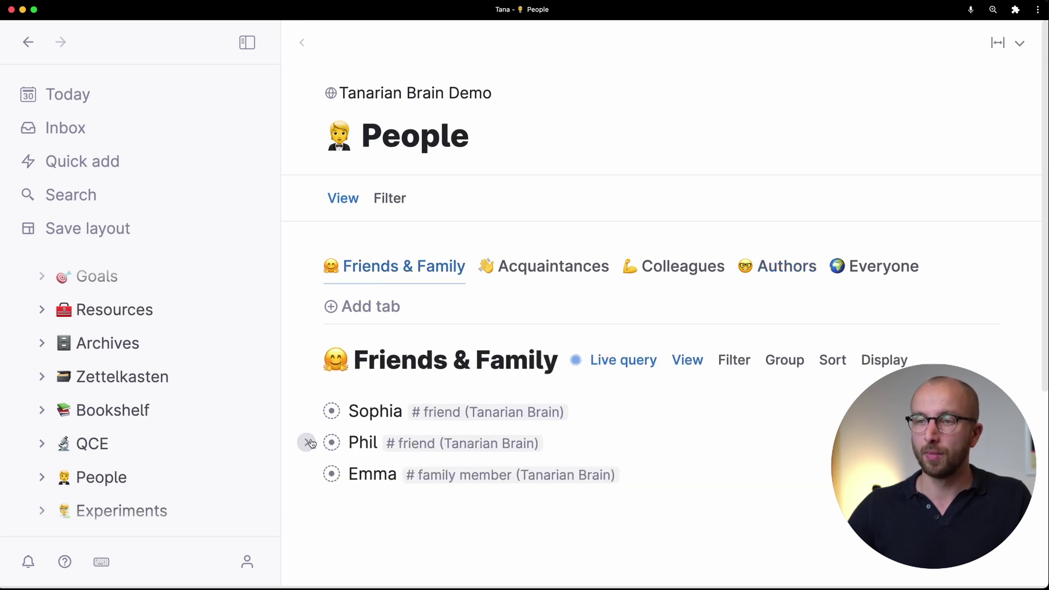
pyautogui.click(306, 412)
pyautogui.click(305, 413)
pyautogui.scroll(-2, 306, 437)
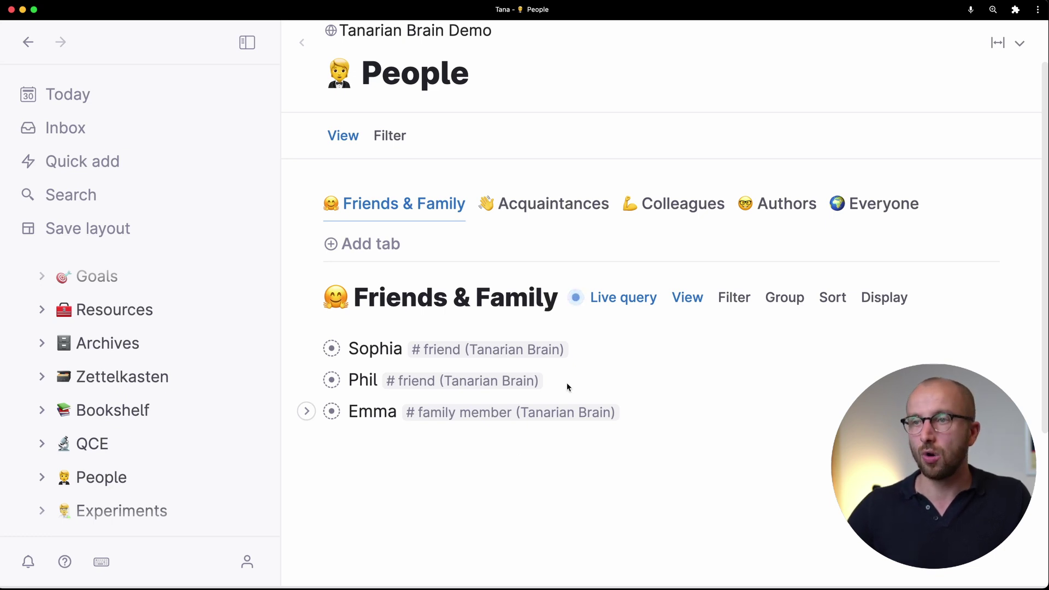
pyautogui.scroll(1, 511, 330)
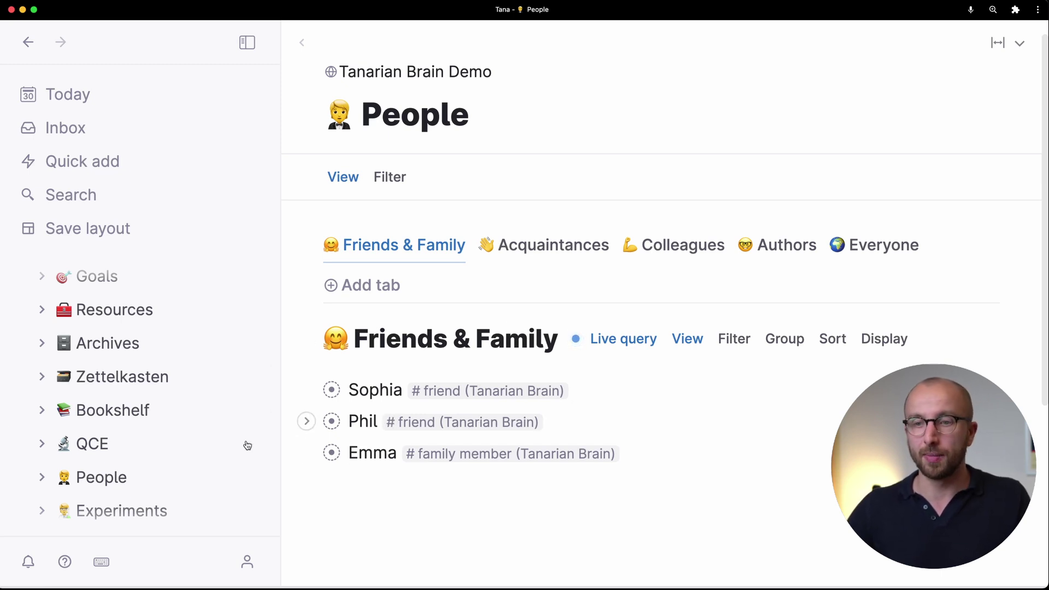
pyautogui.scroll(-2, 183, 466)
# - Pass through the Experiments page to the Journal page and scroll its Journal Entries
pyautogui.click(157, 464)
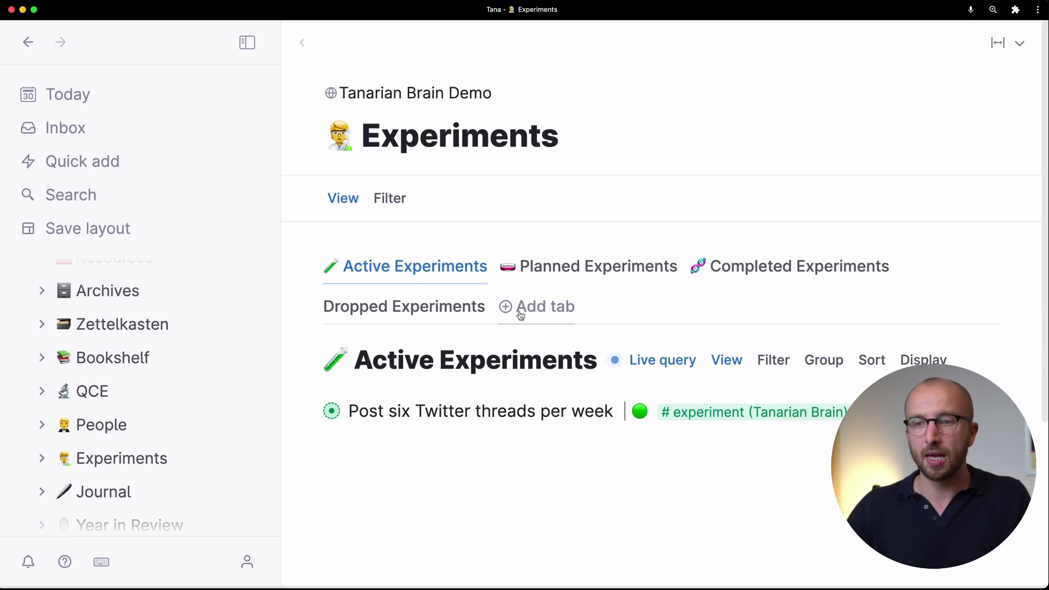
pyautogui.click(126, 498)
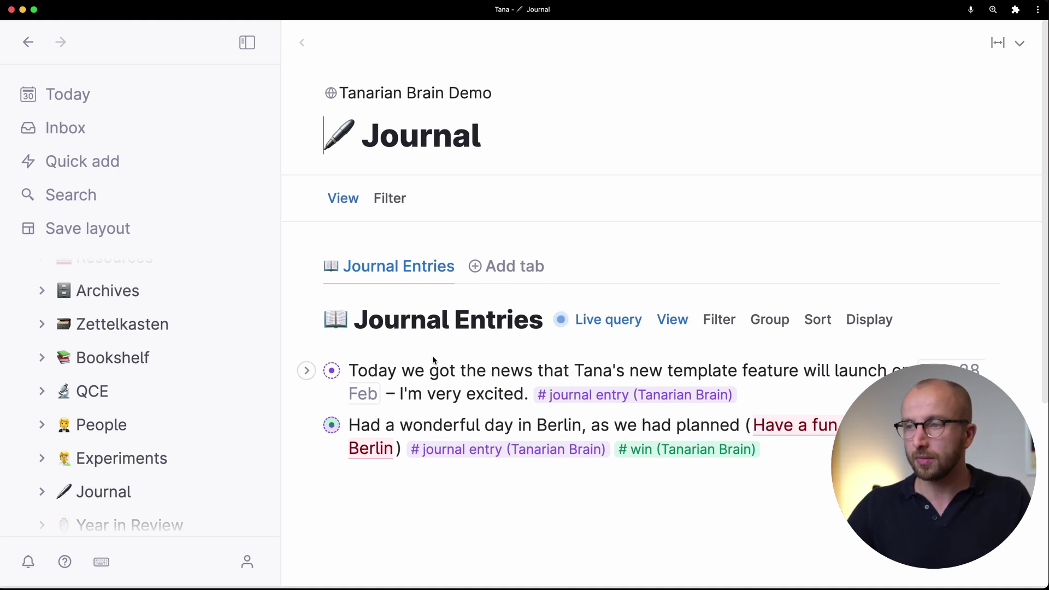
pyautogui.scroll(-2, 434, 362)
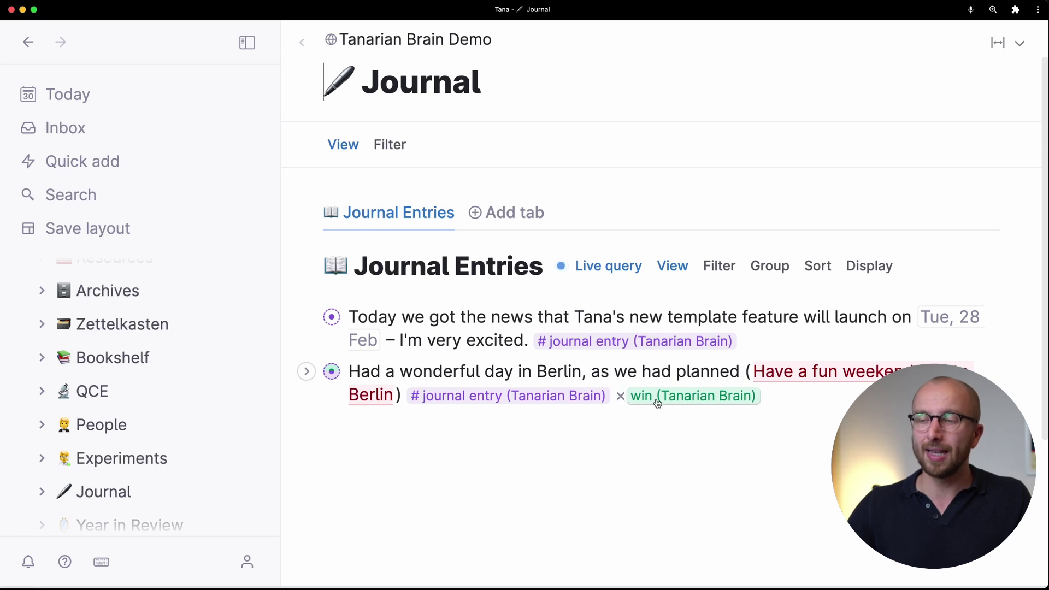
pyautogui.scroll(-1, 206, 424)
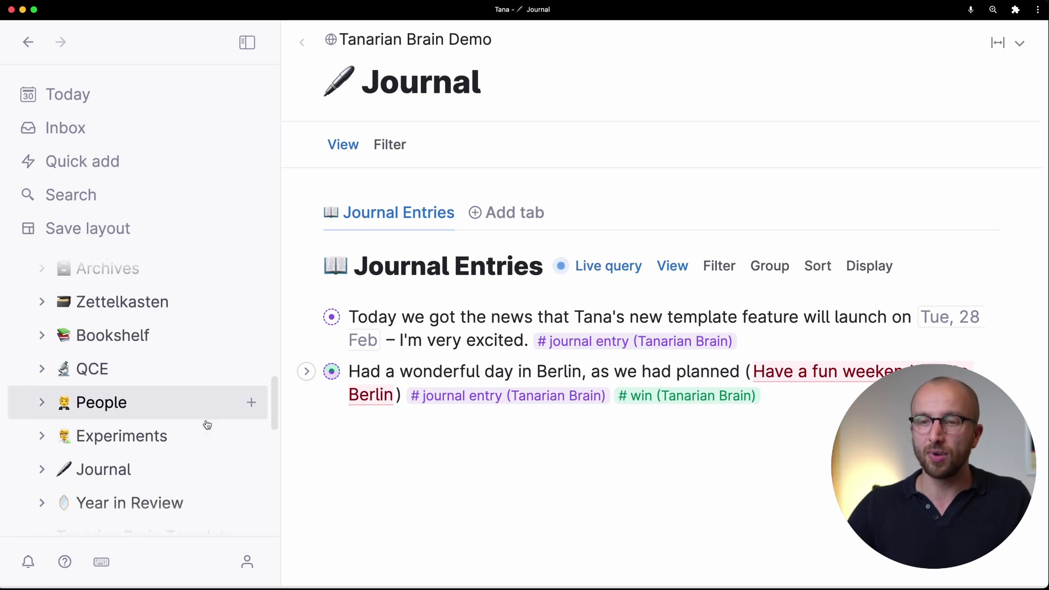
# - Show the Year in Review page with its Wins search expanded
pyautogui.click(141, 504)
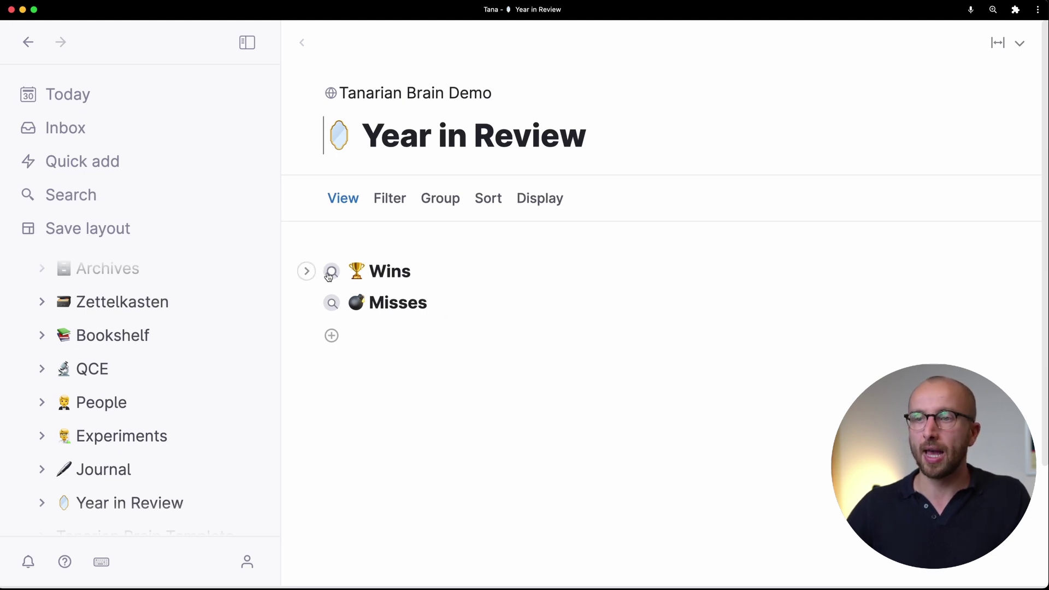
pyautogui.click(307, 272)
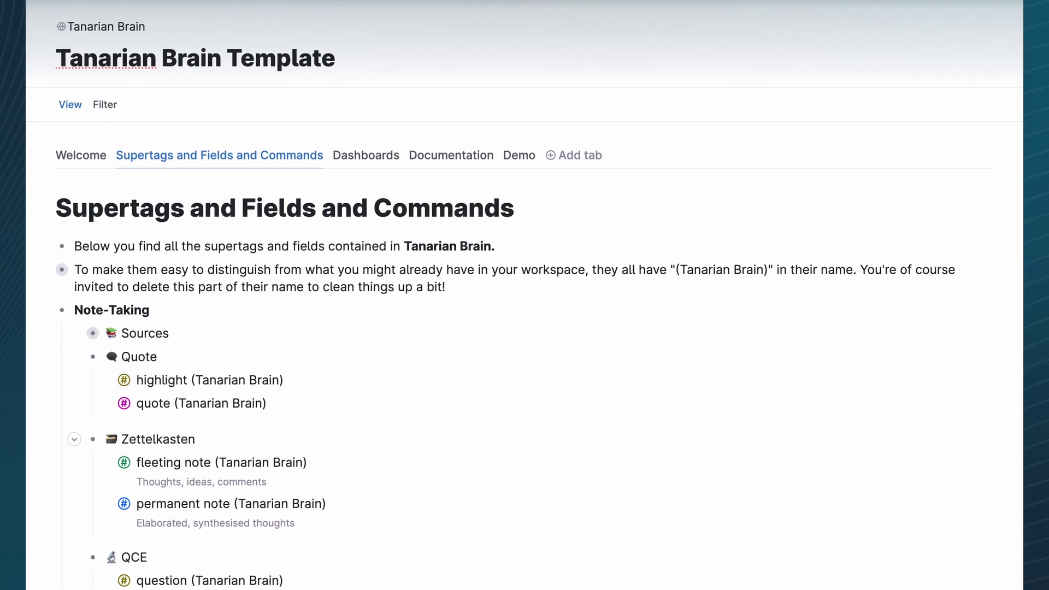
# - Scroll through the template's Supertags and Fields and Commands tab
pyautogui.scroll(-5, 525, 296)
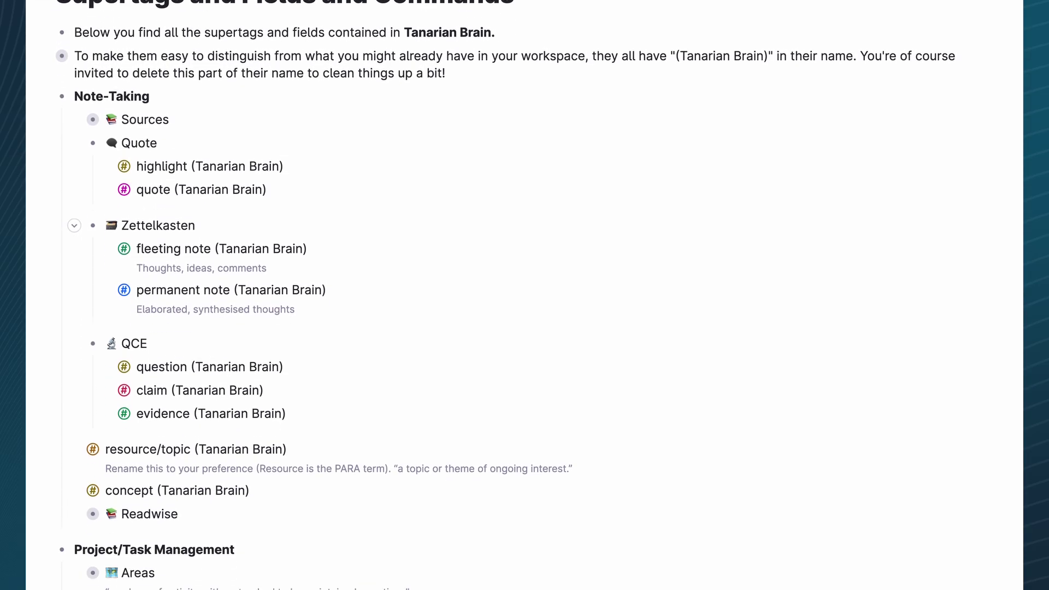
pyautogui.scroll(-5, 525, 295)
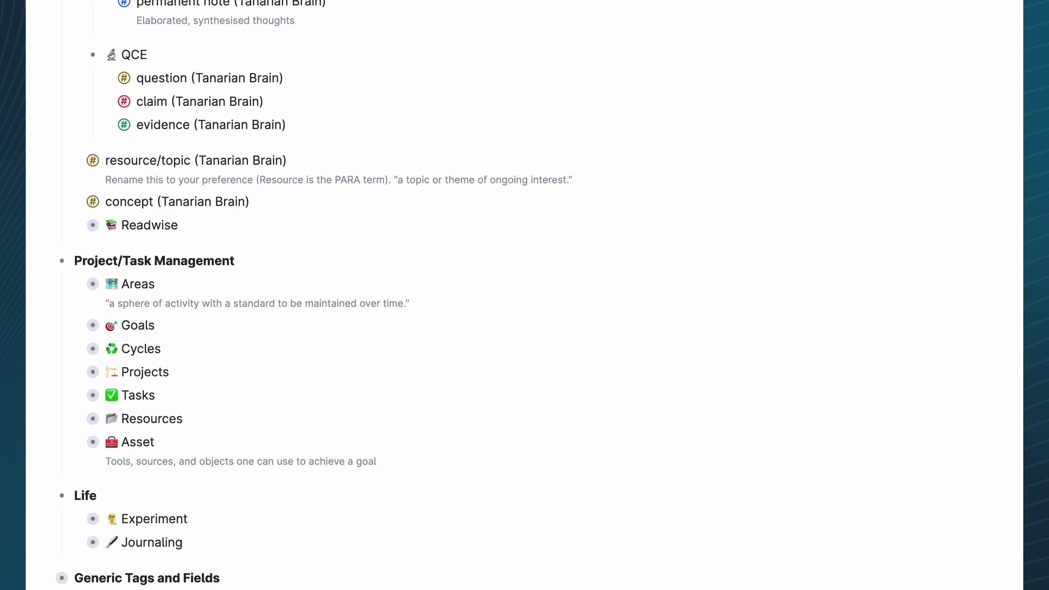